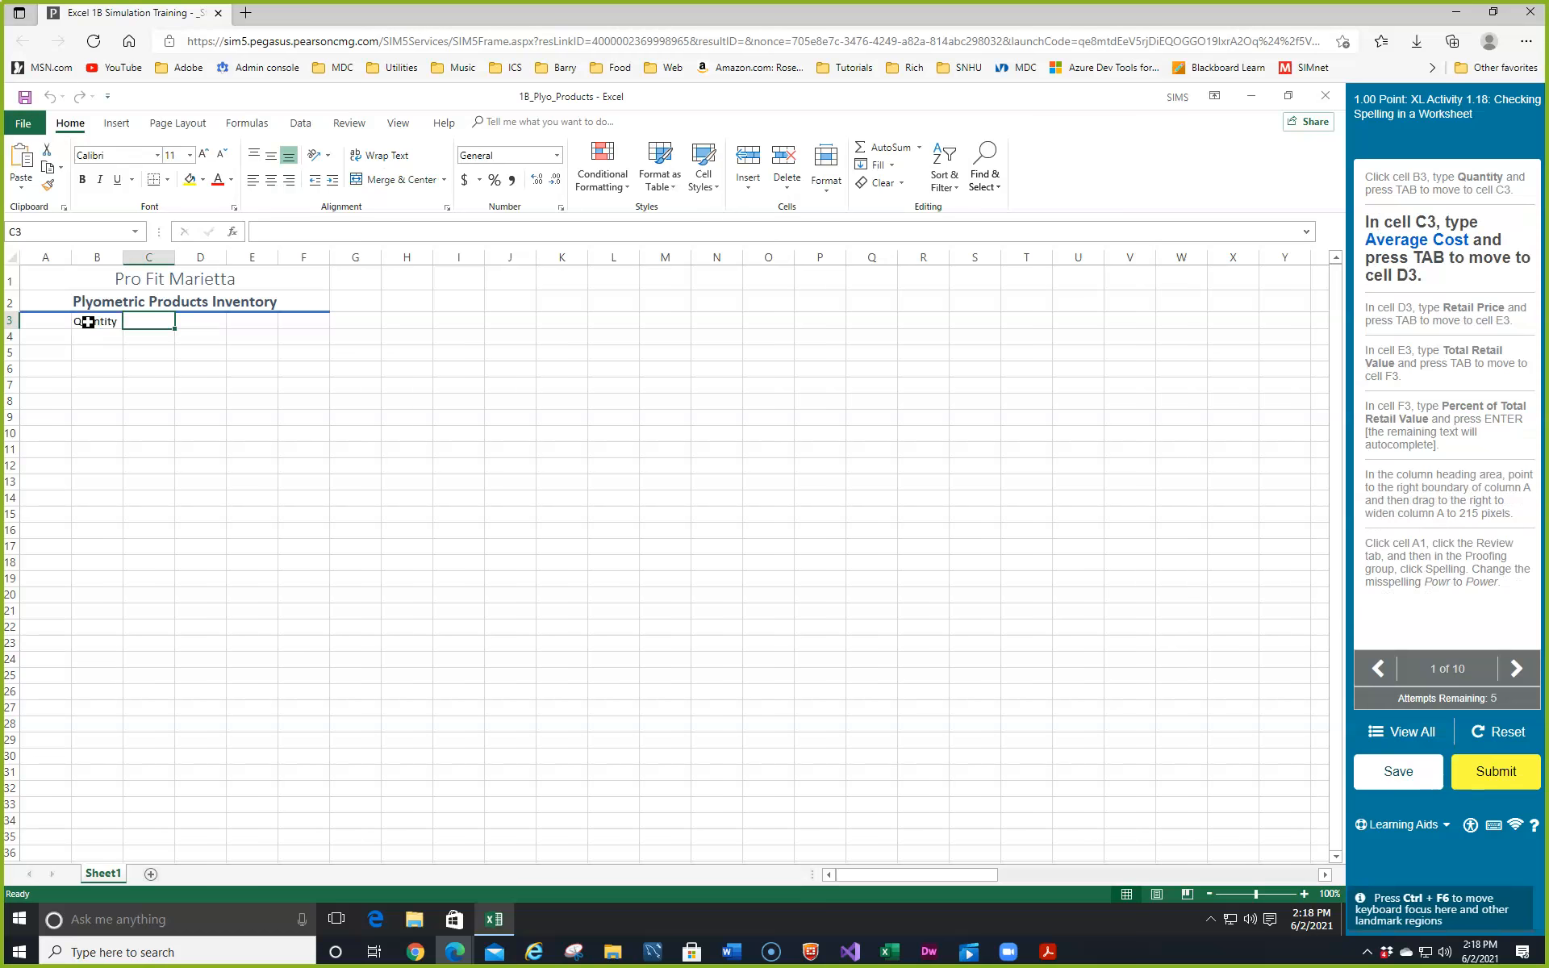
- Enter the row 3 column headings Average Cost in cell C3 and Retail Price in cell D3
{"action": "type", "text": "Av"}
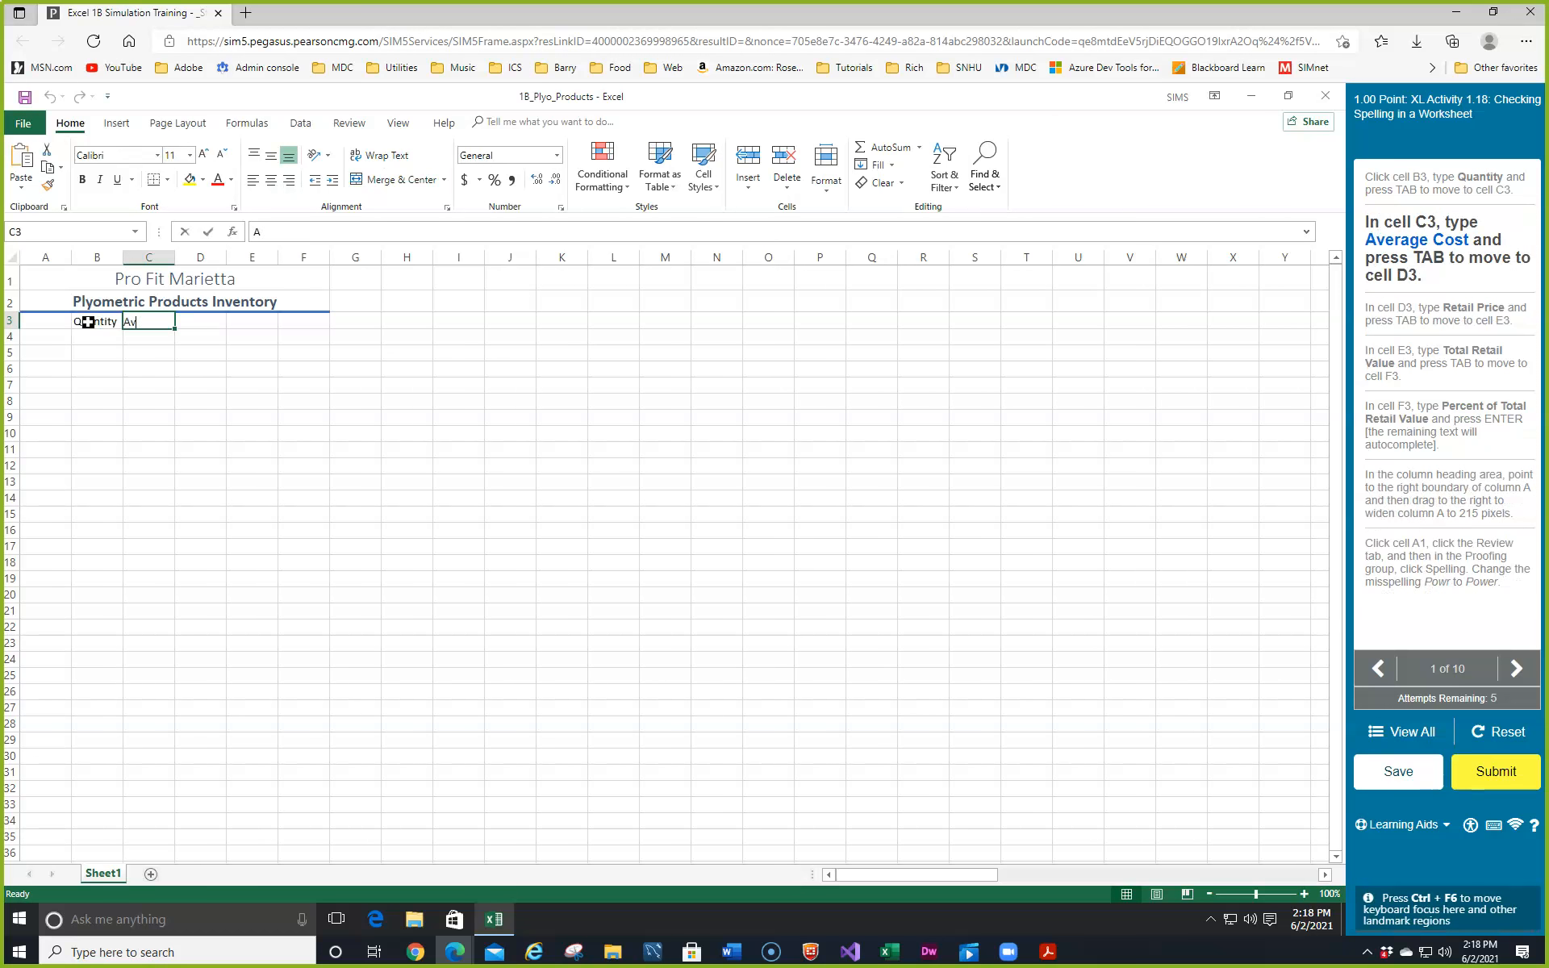
{"action": "type", "text": "erage Cost"}
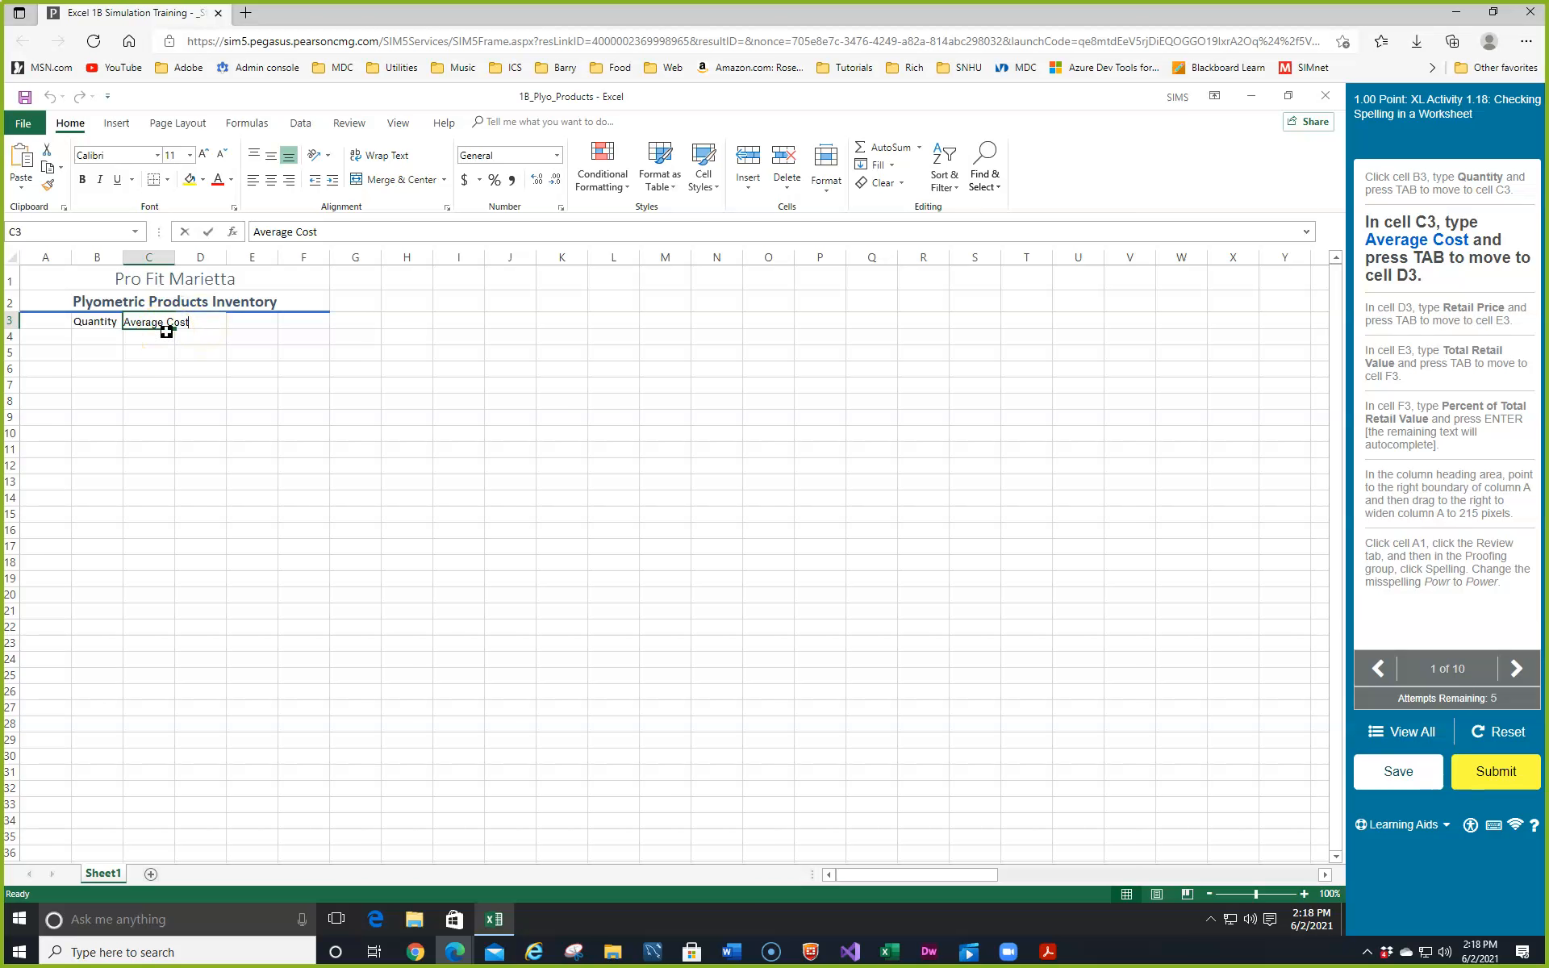
{"action": "key", "text": "Tab"}
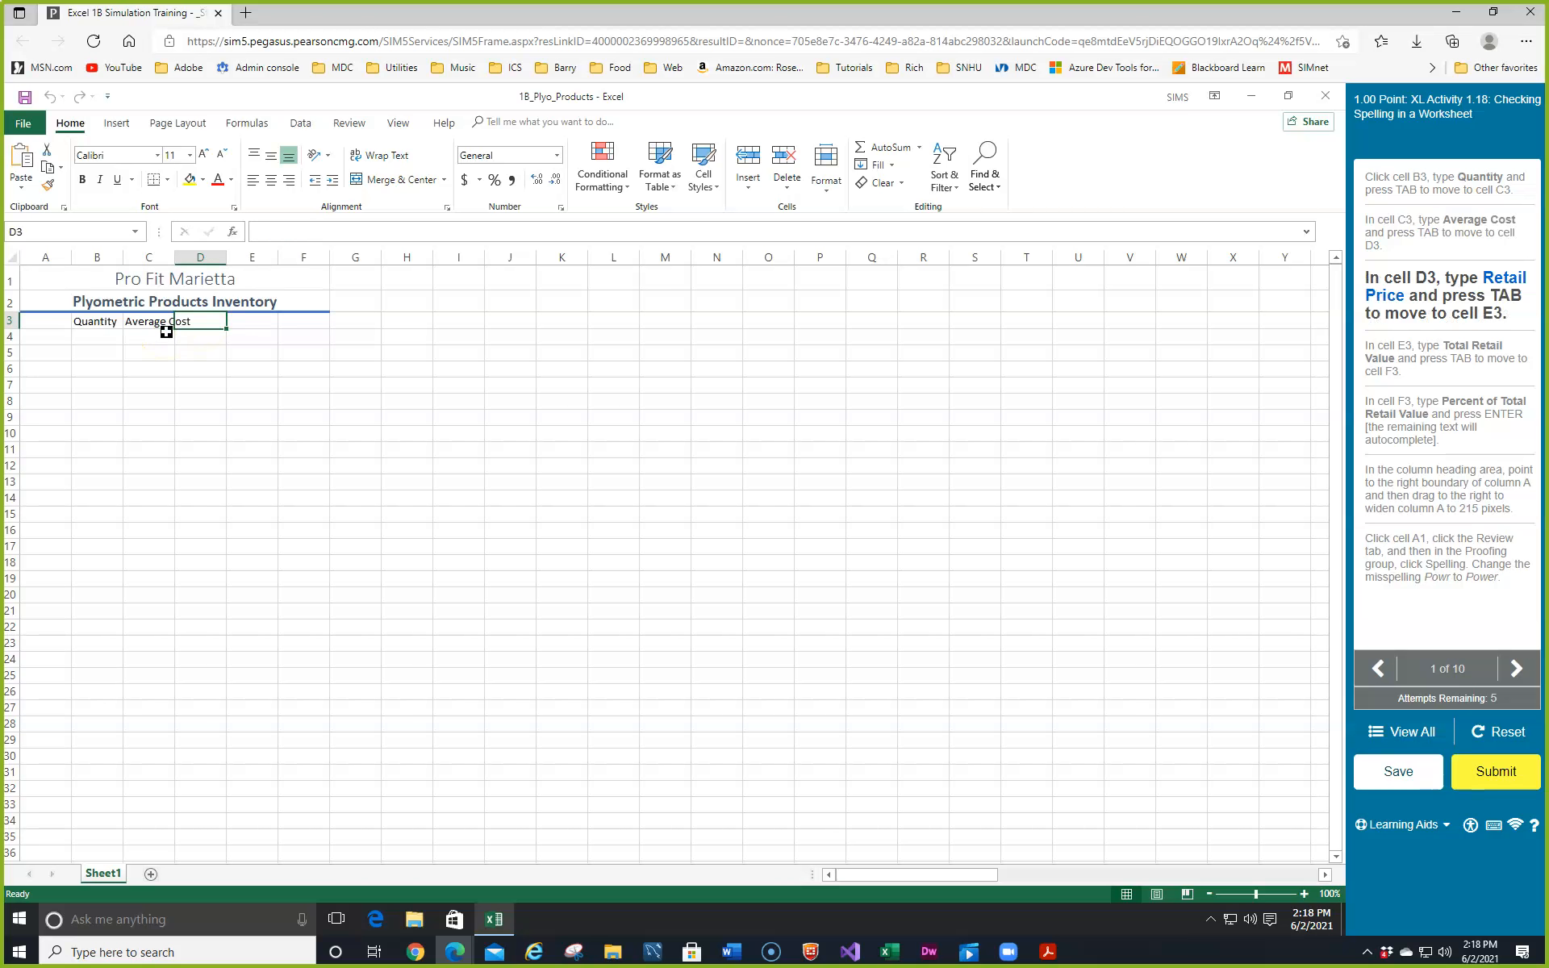
{"action": "type", "text": "Re"}
{"action": "type", "text": "tail"}
{"action": "type", "text": " Prin"}
{"action": "type", "text": "ce"}
{"action": "key", "text": "Tab"}
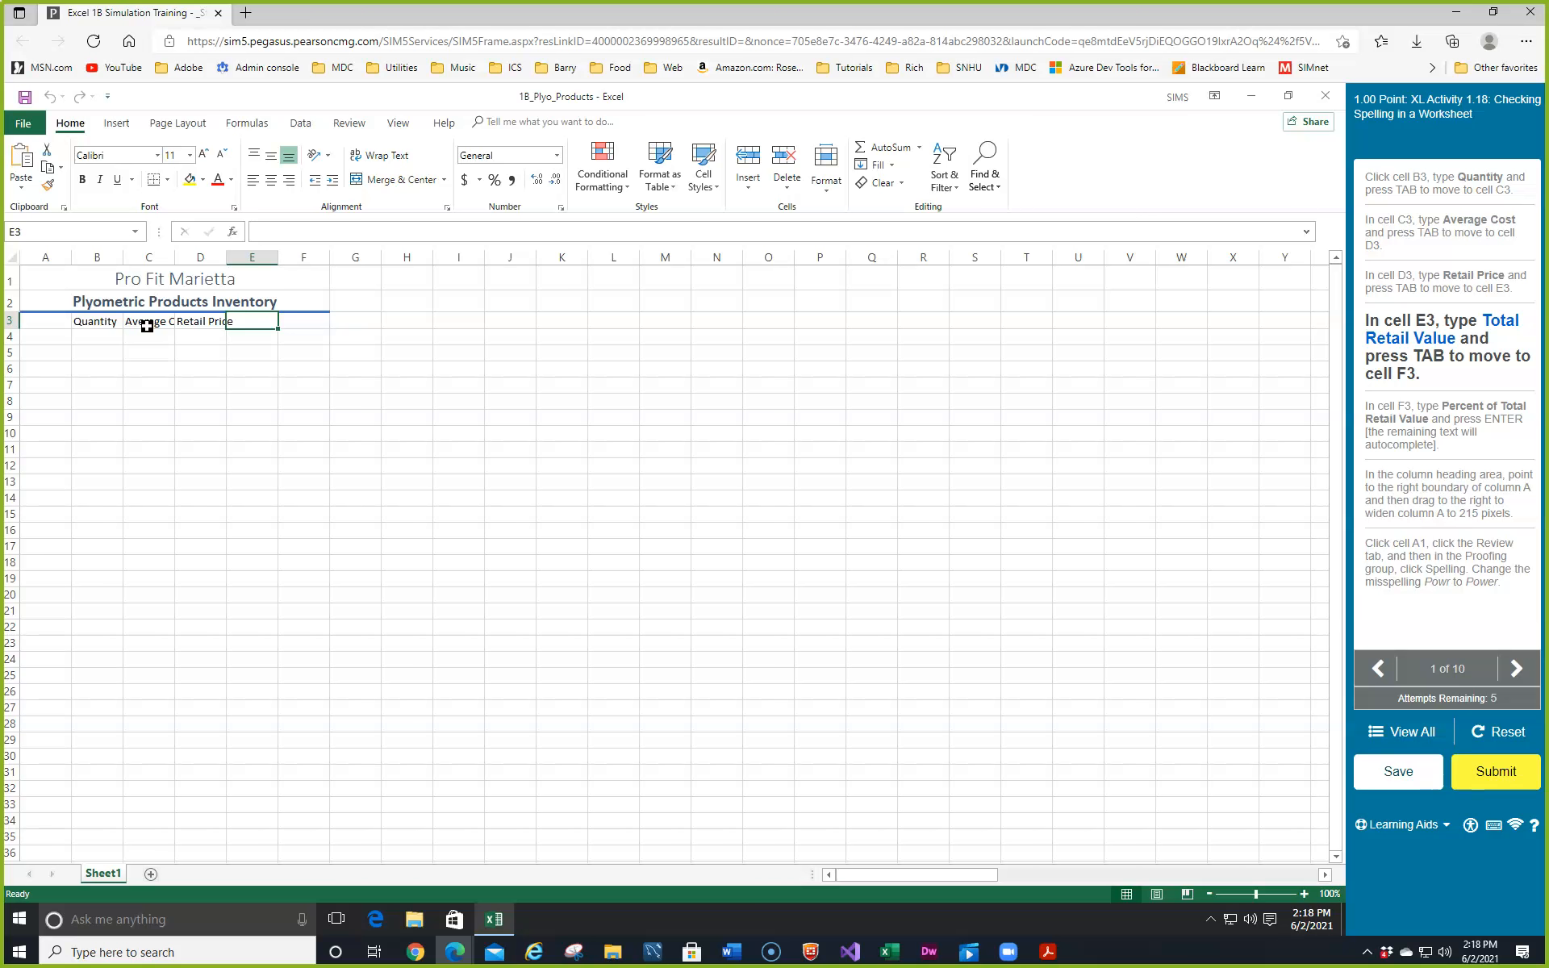
- Enter the column heading Total Retail Value in cell E3
{"action": "type", "text": "total Re"}
{"action": "key", "text": "BackSpace"}
{"action": "key", "text": "BackSpace"}
{"action": "key", "text": "BackSpace"}
{"action": "key", "text": "BackSpace"}
{"action": "key", "text": "BackSpace"}
{"action": "type", "text": "Total Retail Value"}
{"action": "key", "text": "Tab"}
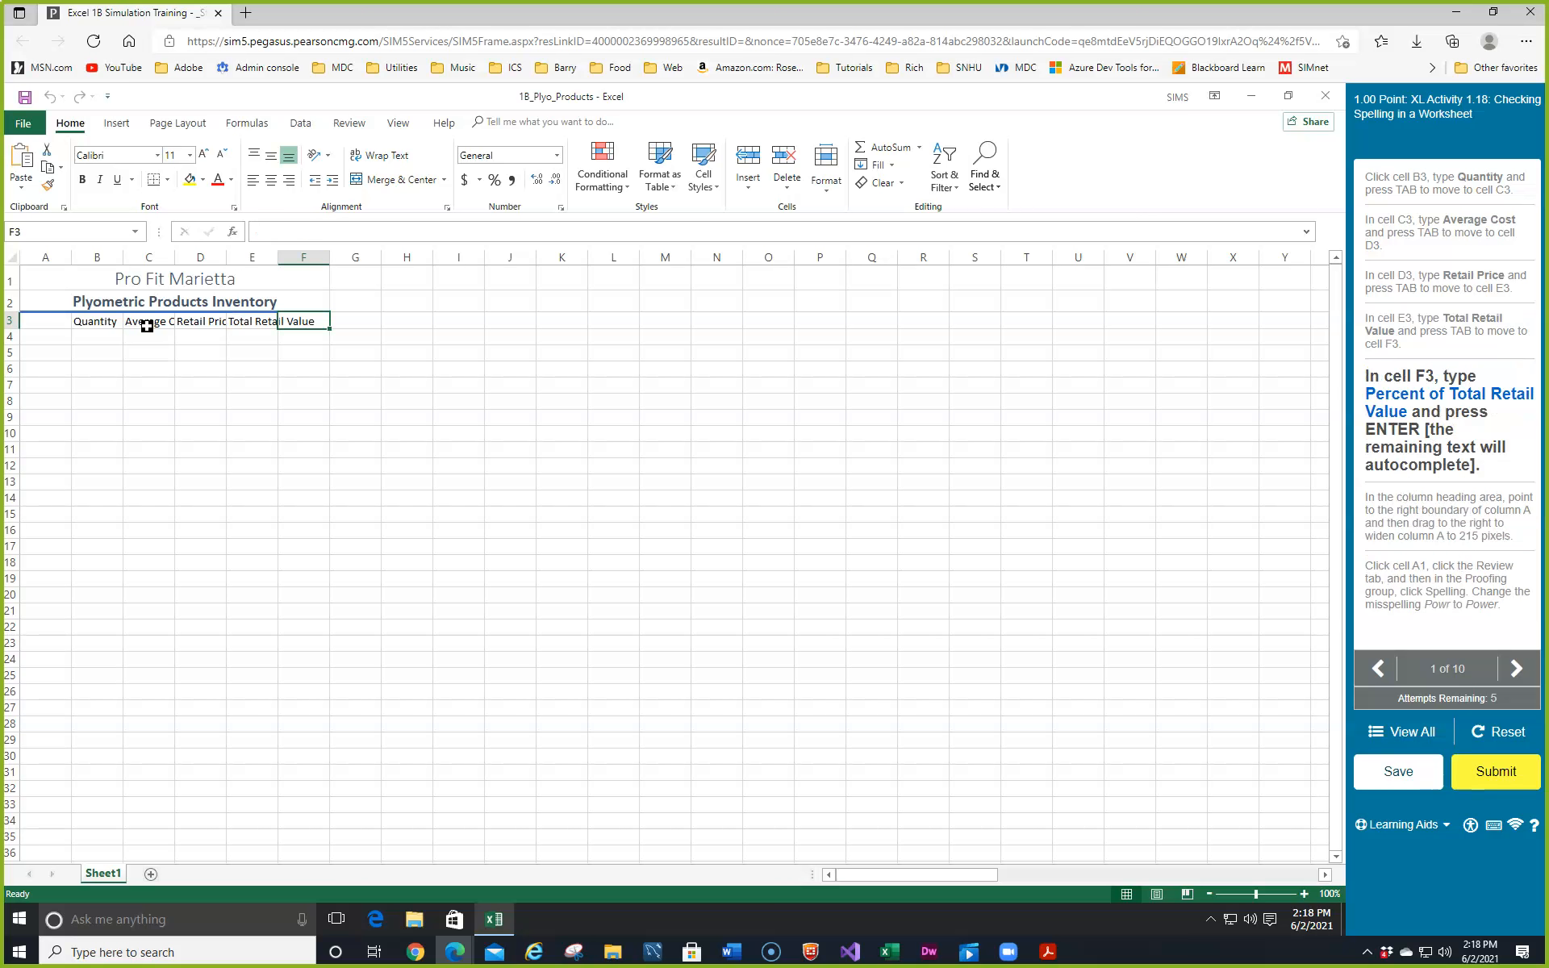
- Enter the heading Percent of Total Retail Value in cell F3 and widen column A to 215 pixels
{"action": "type", "text": "Percent of Total Retail Val"}
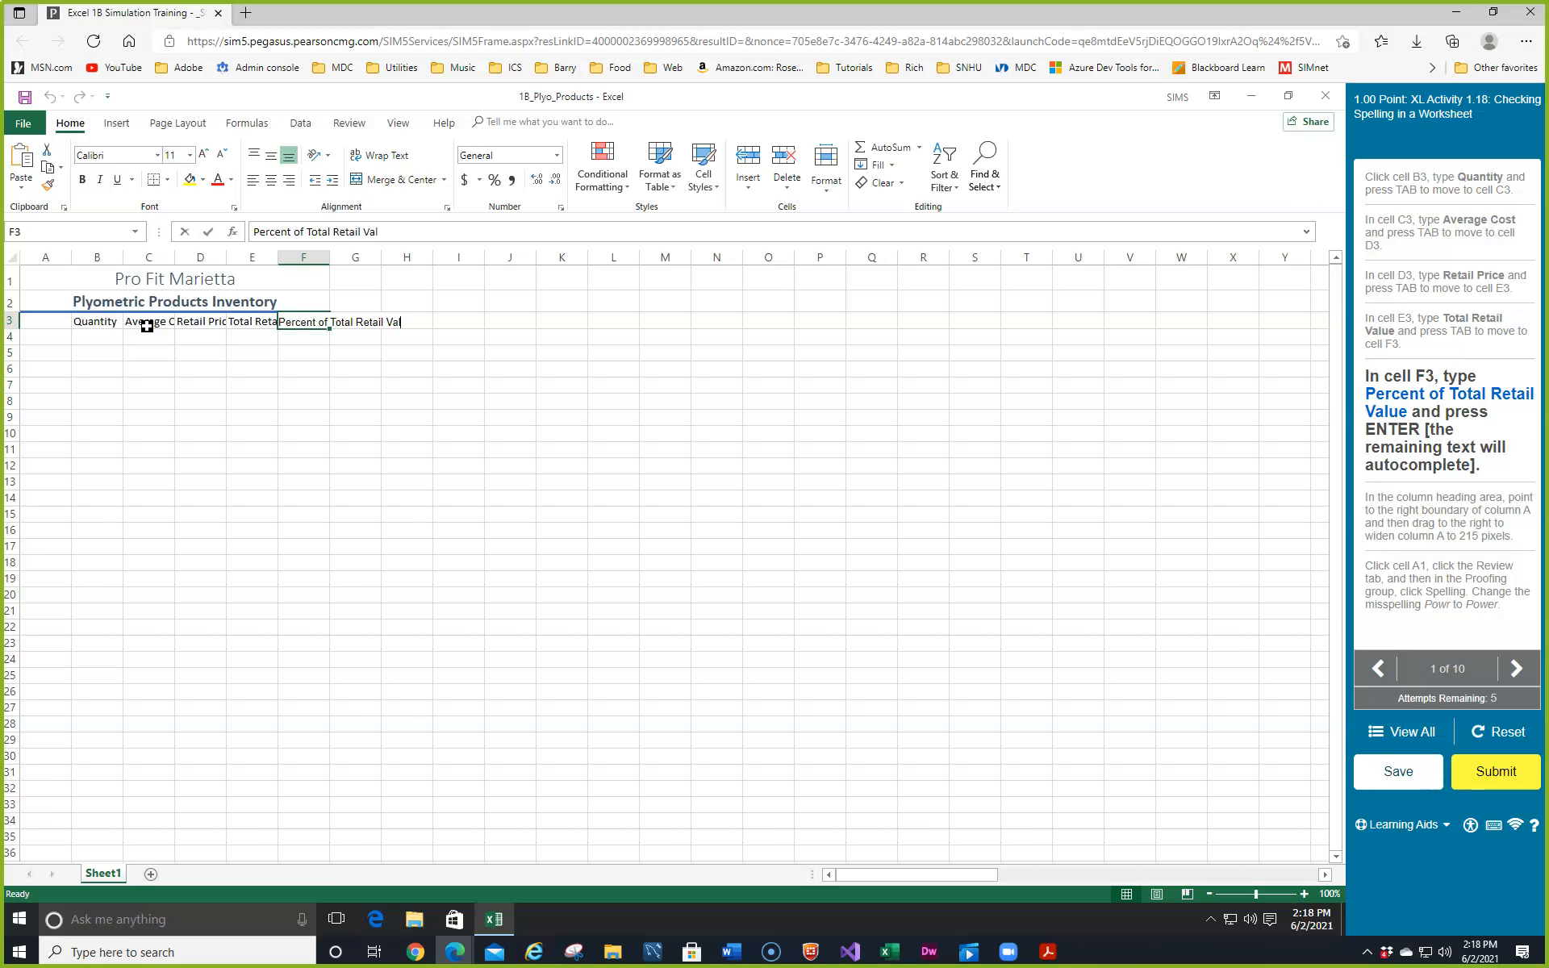
{"action": "type", "text": "ue"}
{"action": "key", "text": "Return"}
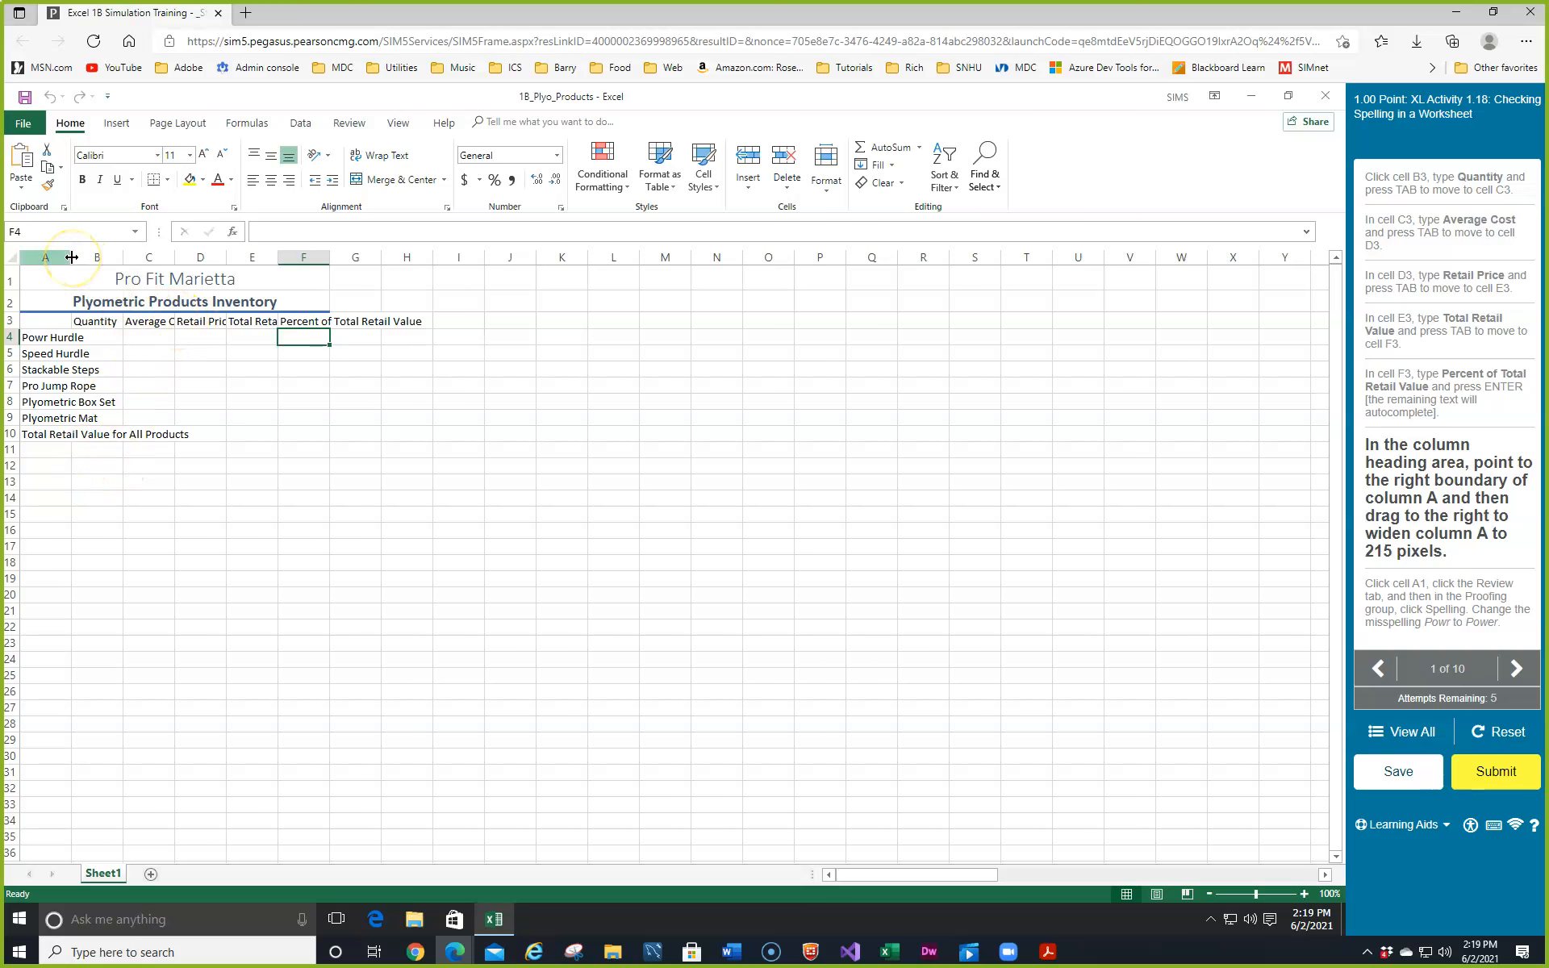
{"action": "left_click_drag", "start_coordinate": [69, 256], "coordinate": [194, 259]}
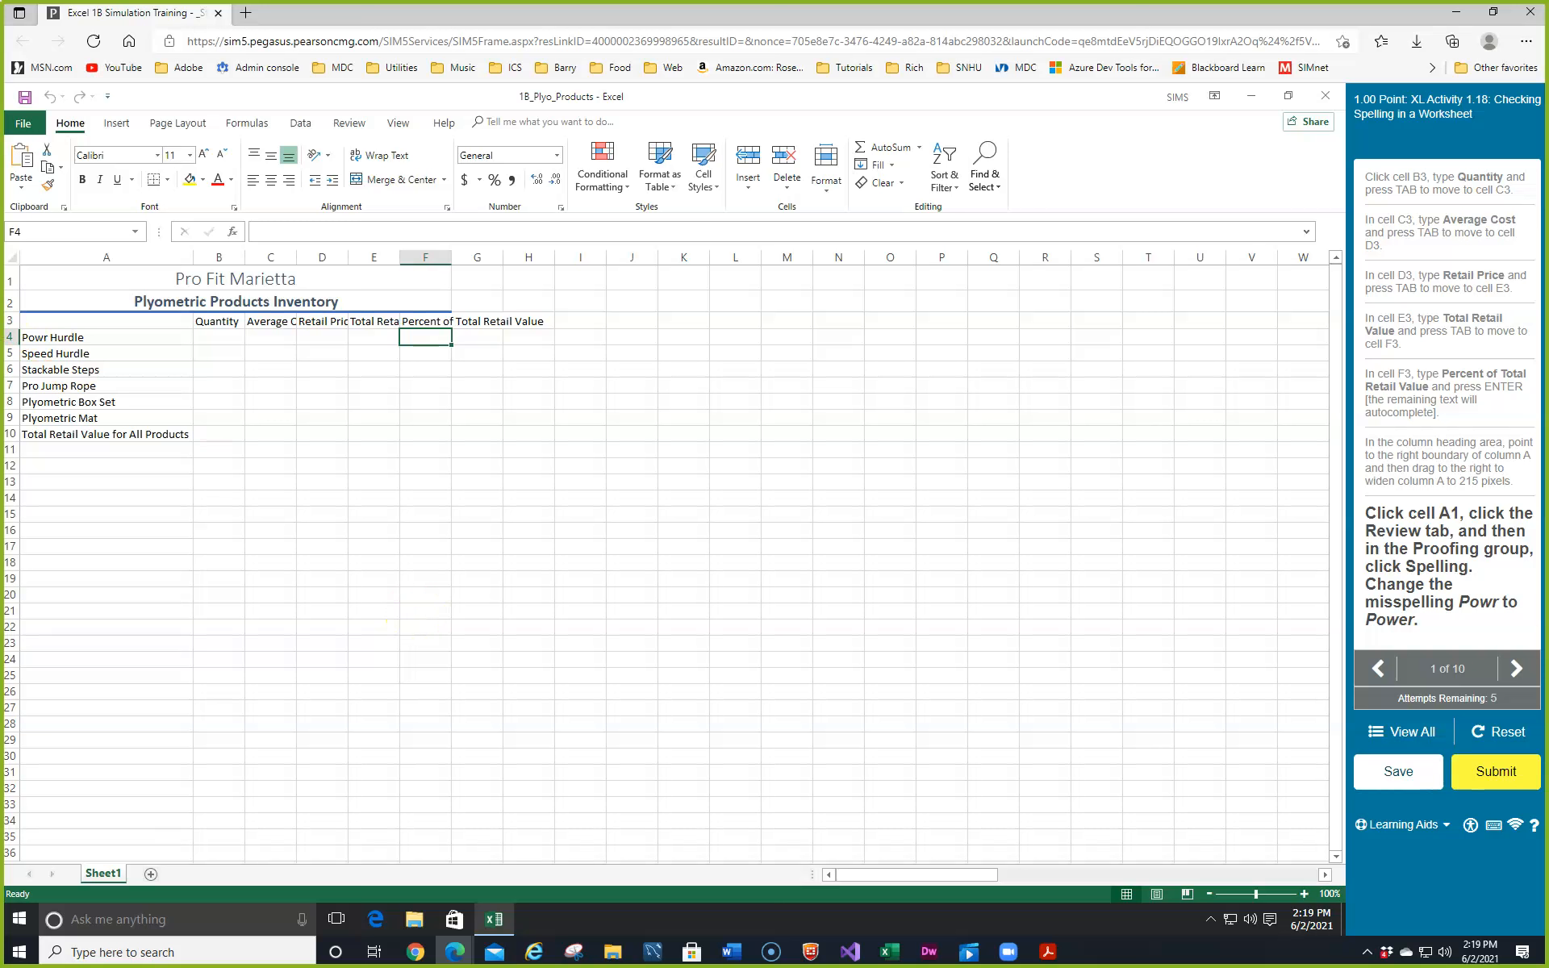
- Check the worksheet's spelling starting from cell A1 and change the misspelling Powr to Power
{"action": "left_click", "coordinate": [52, 278]}
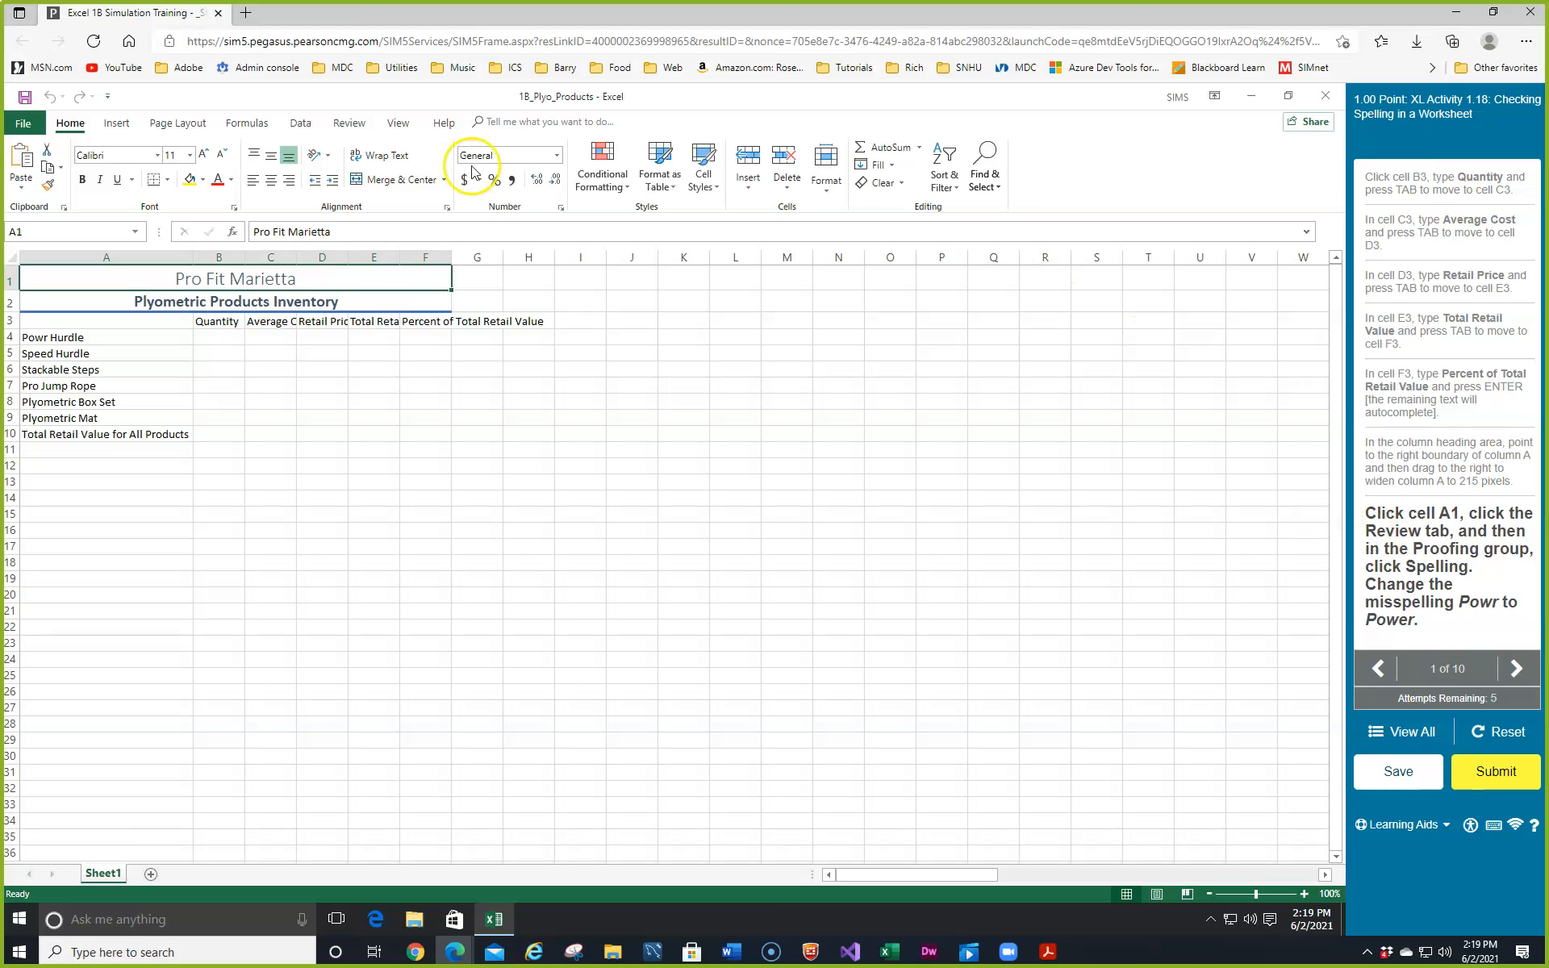
{"action": "left_click", "coordinate": [350, 125]}
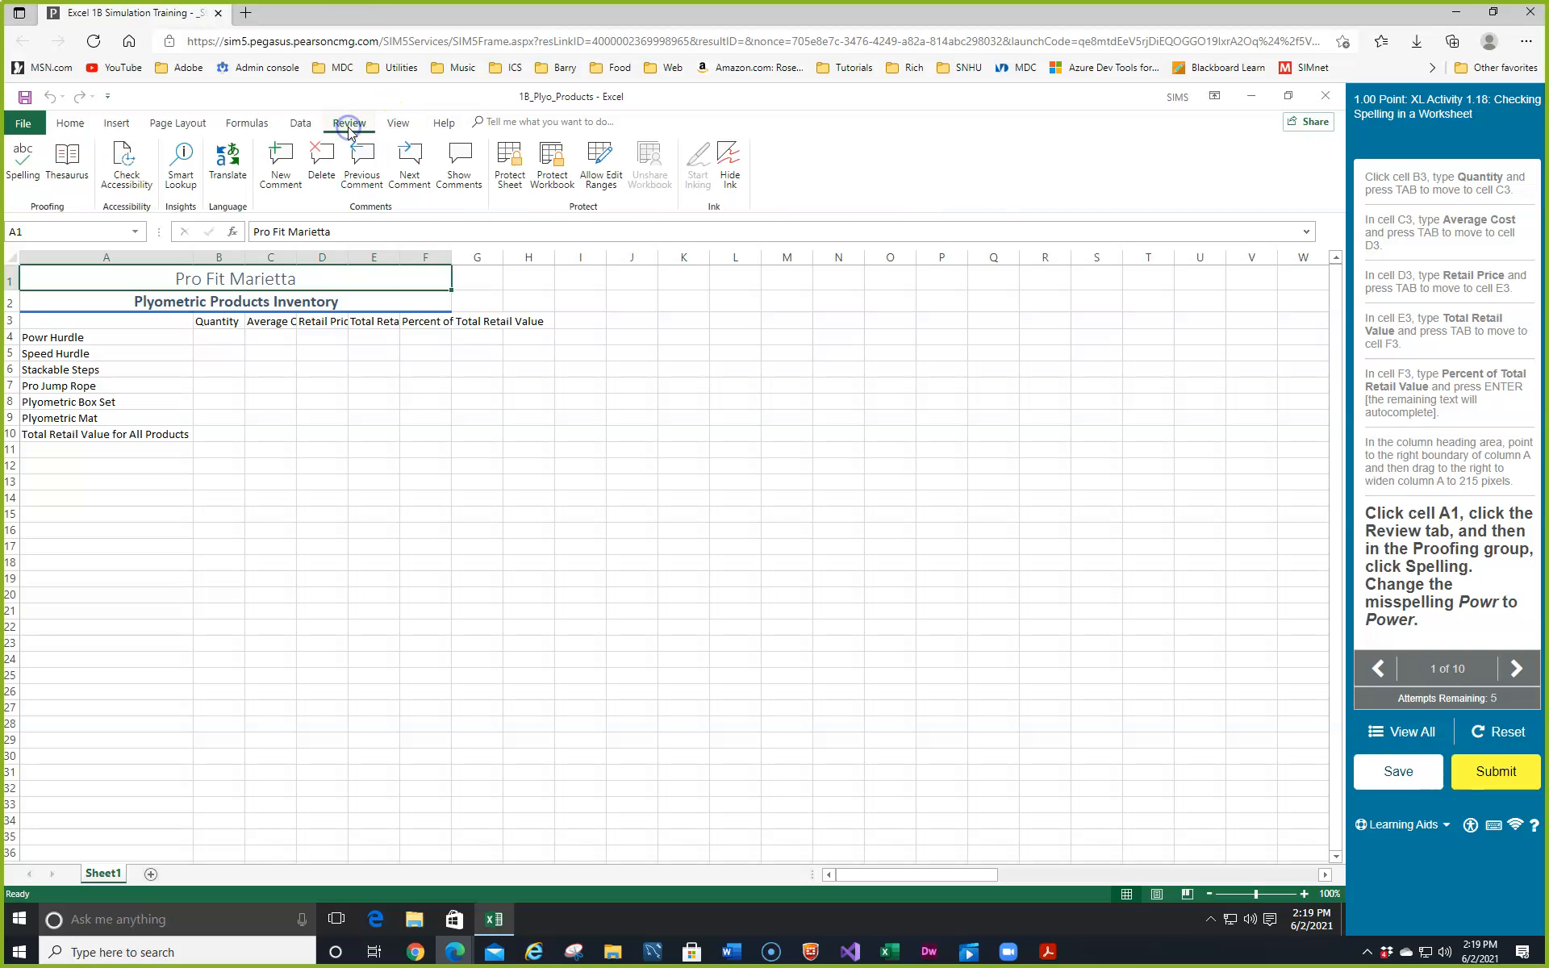
{"action": "left_click", "coordinate": [20, 161]}
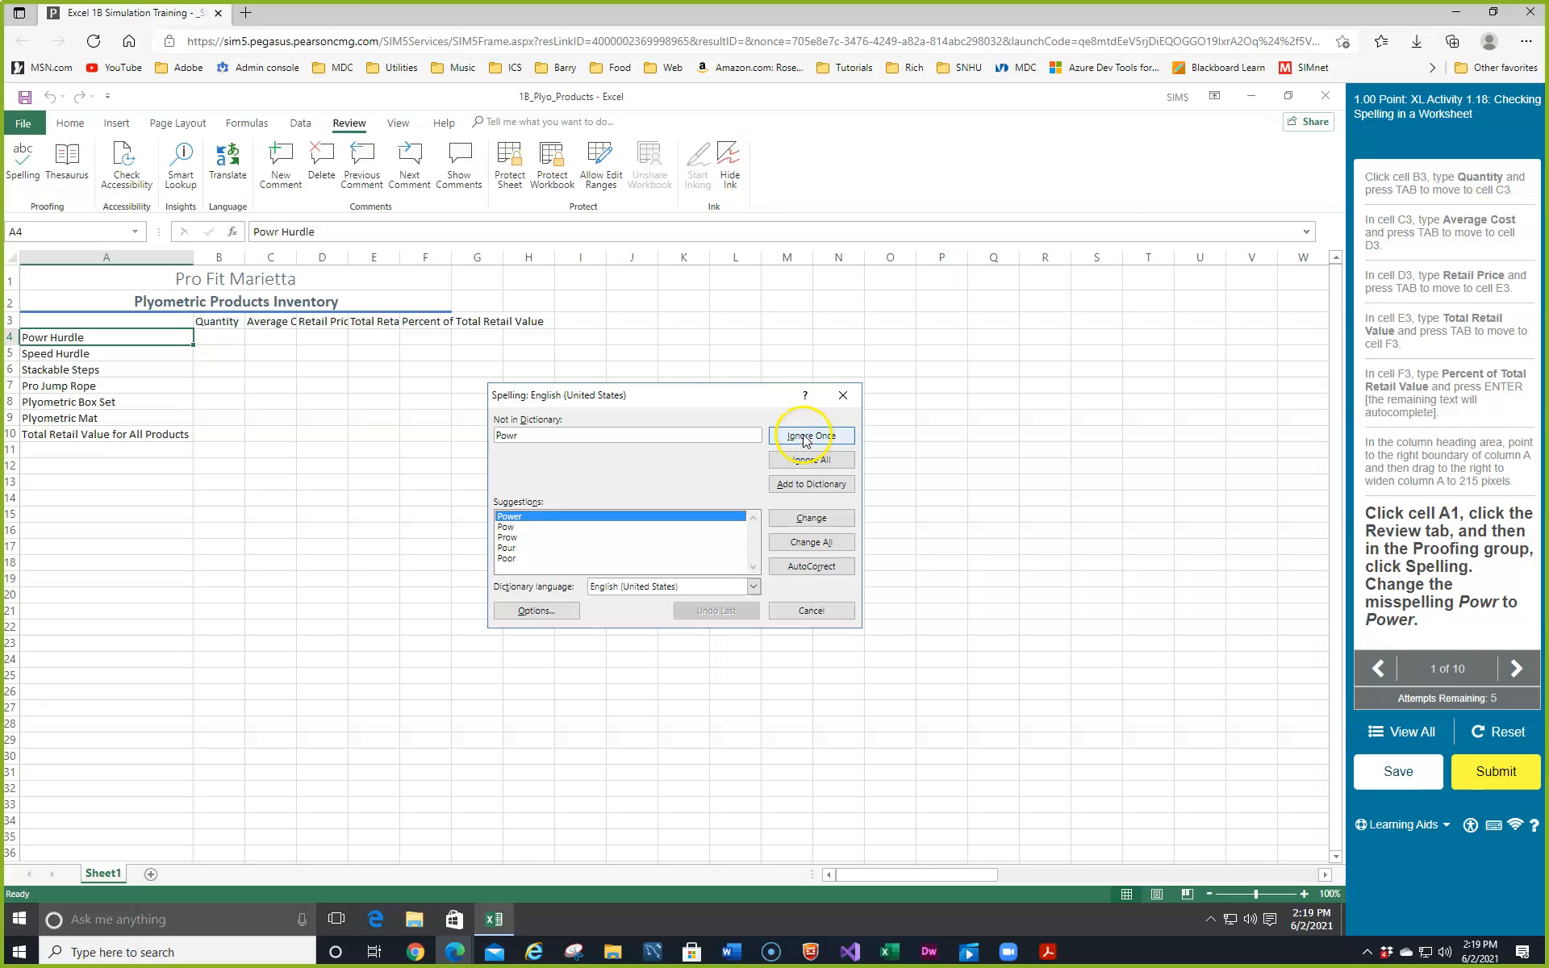
{"action": "left_click", "coordinate": [806, 517]}
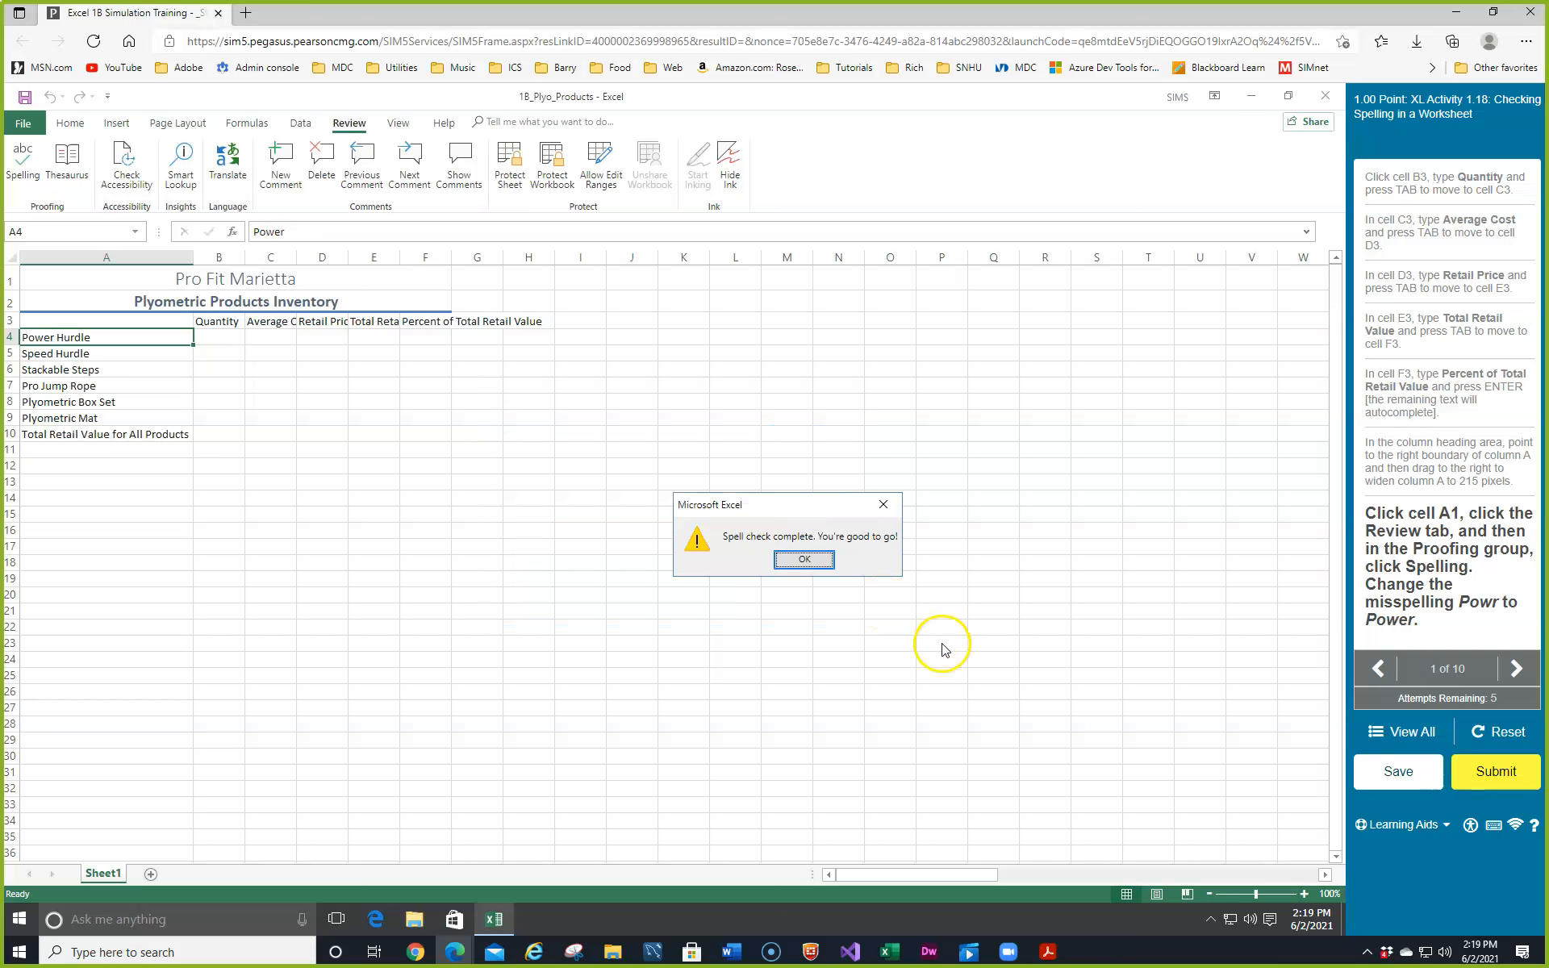
{"action": "left_click", "coordinate": [805, 559]}
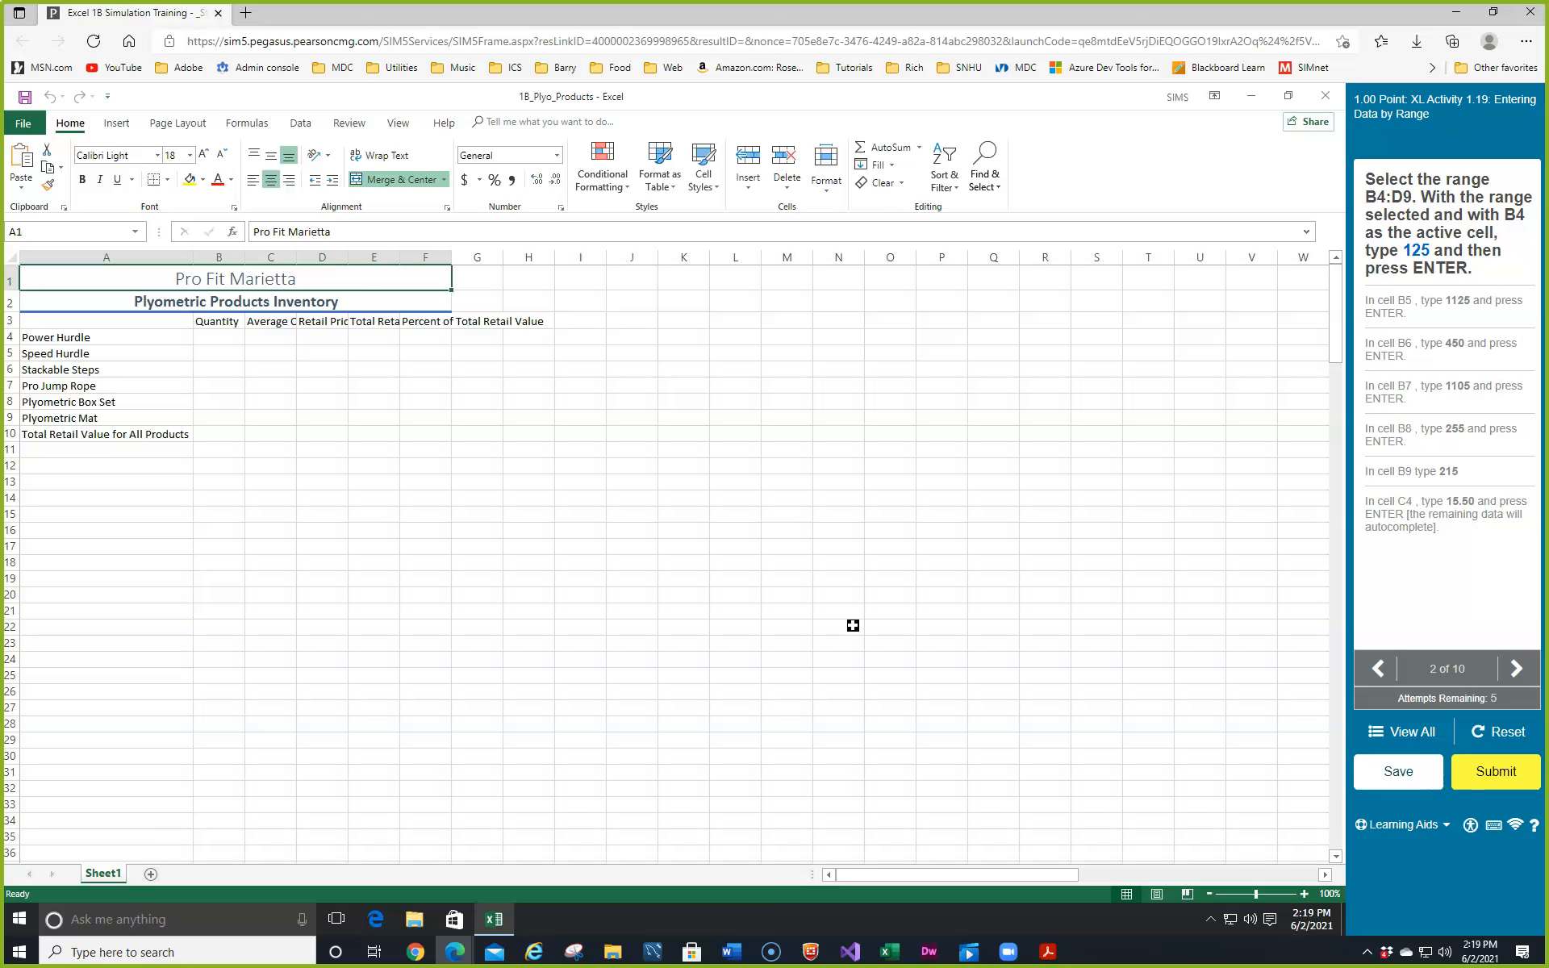
- Select the range B4:D9 with B4 as the active cell and enter 125 as the Power Hurdle quantity
{"action": "left_click_drag", "start_coordinate": [222, 337], "coordinate": [323, 417]}
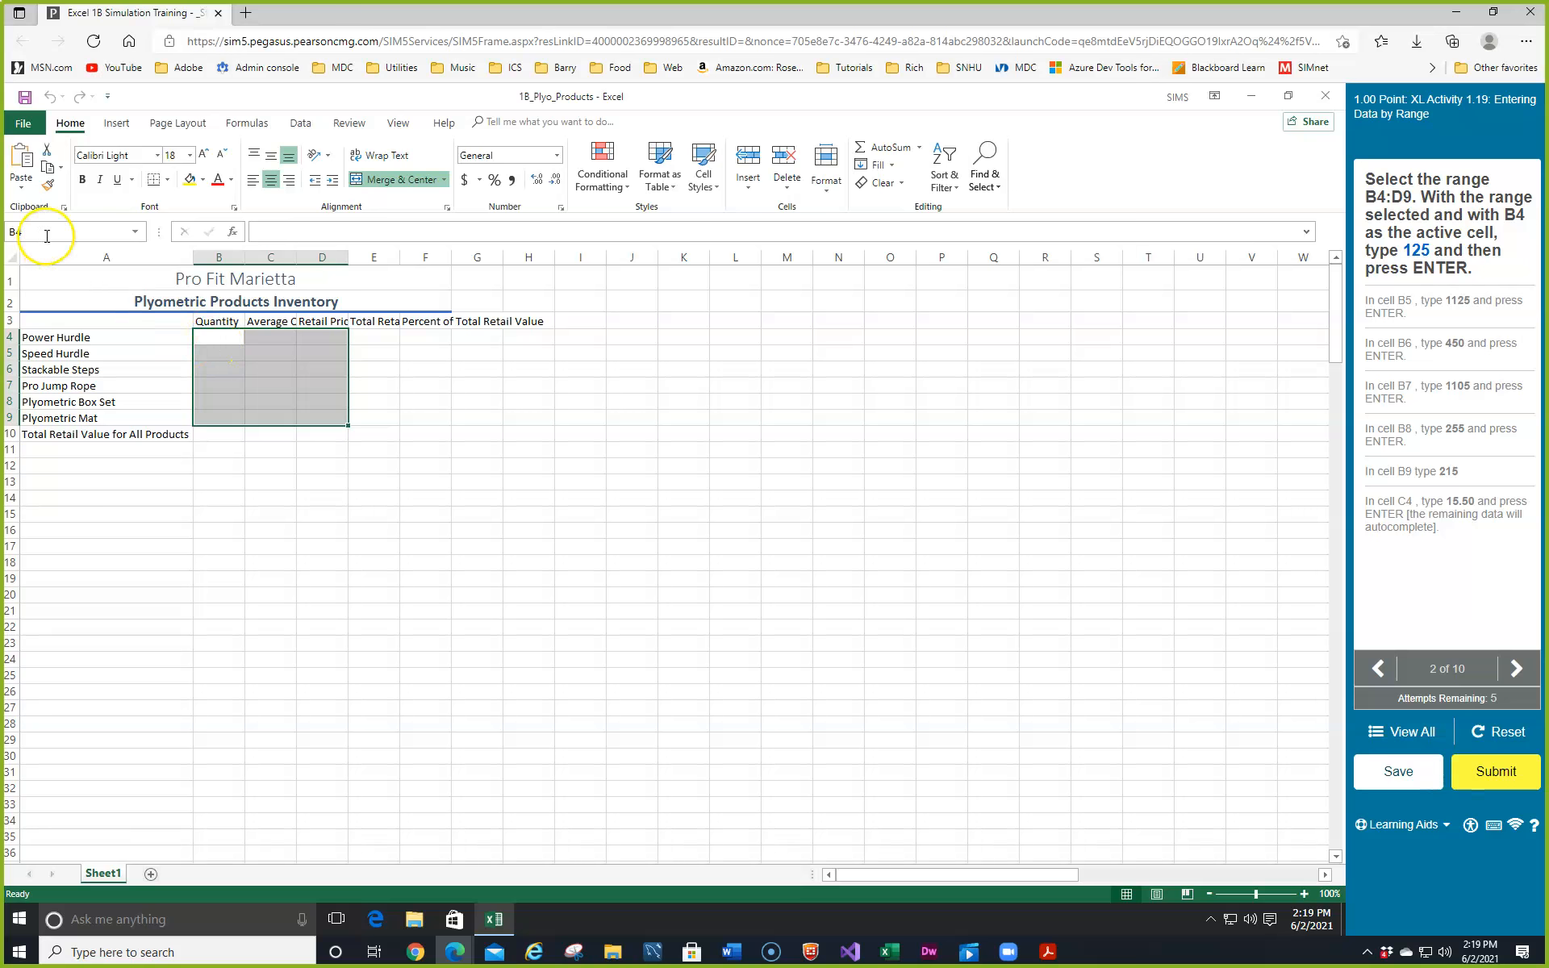
{"action": "left_click", "coordinate": [217, 337]}
{"action": "mouse_move", "coordinate": [212, 336]}
{"action": "left_mouse_down"}
{"action": "mouse_move", "coordinate": [318, 335]}
{"action": "mouse_move", "coordinate": [337, 413]}
{"action": "left_mouse_up"}
{"action": "type", "text": "125"}
{"action": "key", "text": "Return"}
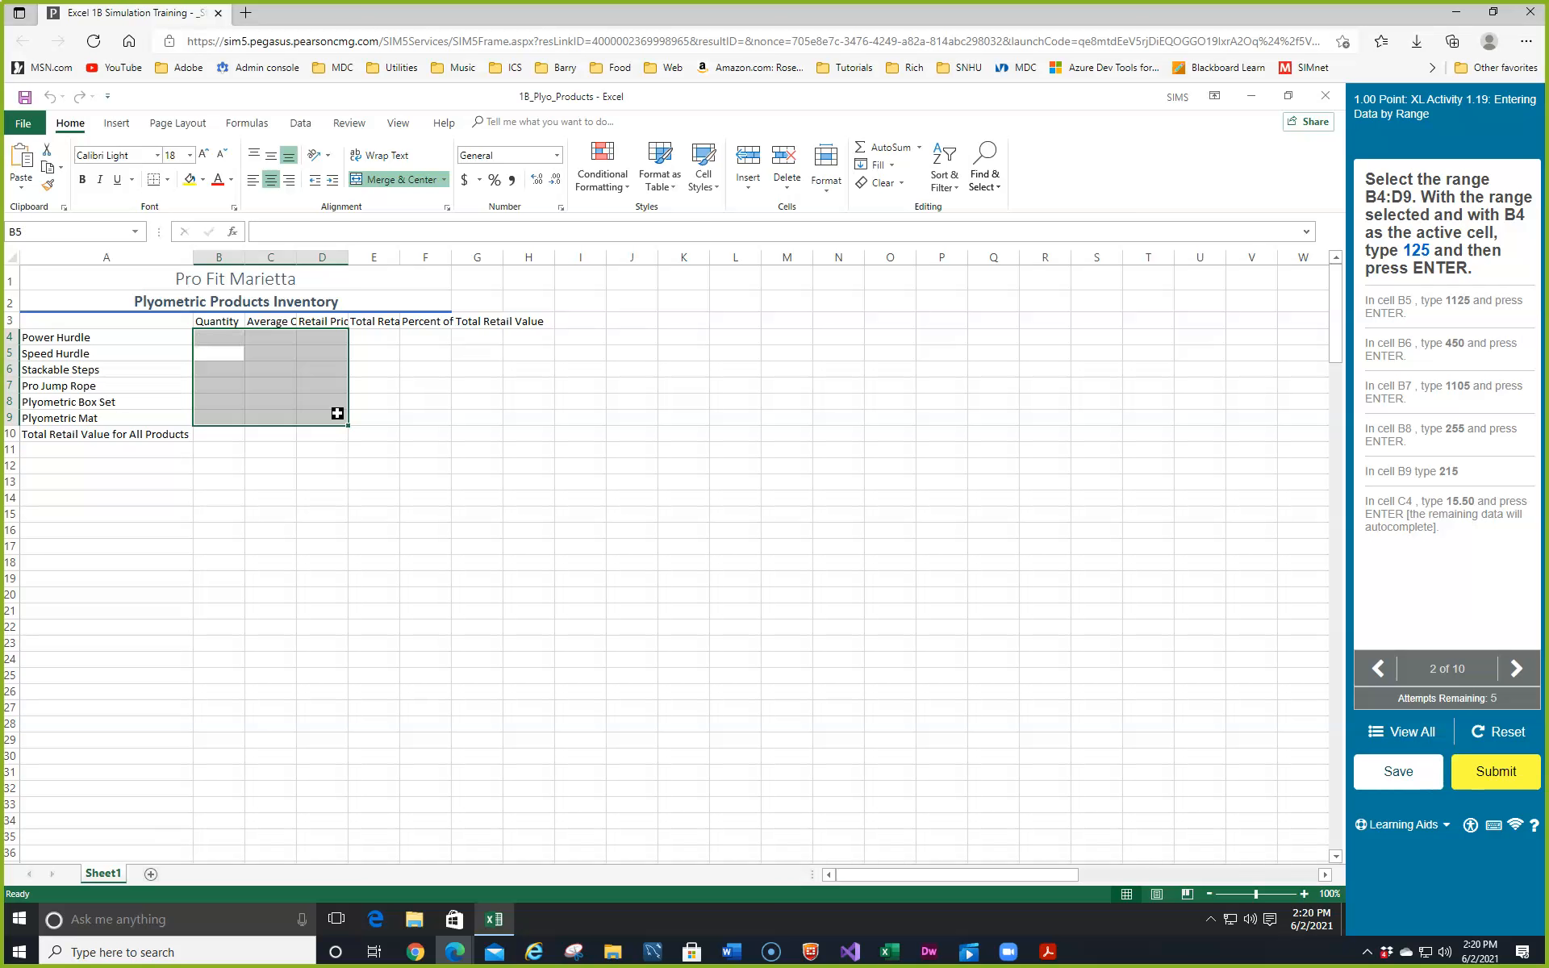
- Enter the quantities 1125, 450 and 1105 in cells B5 through B7 of the selected range
{"action": "type", "text": "1125"}
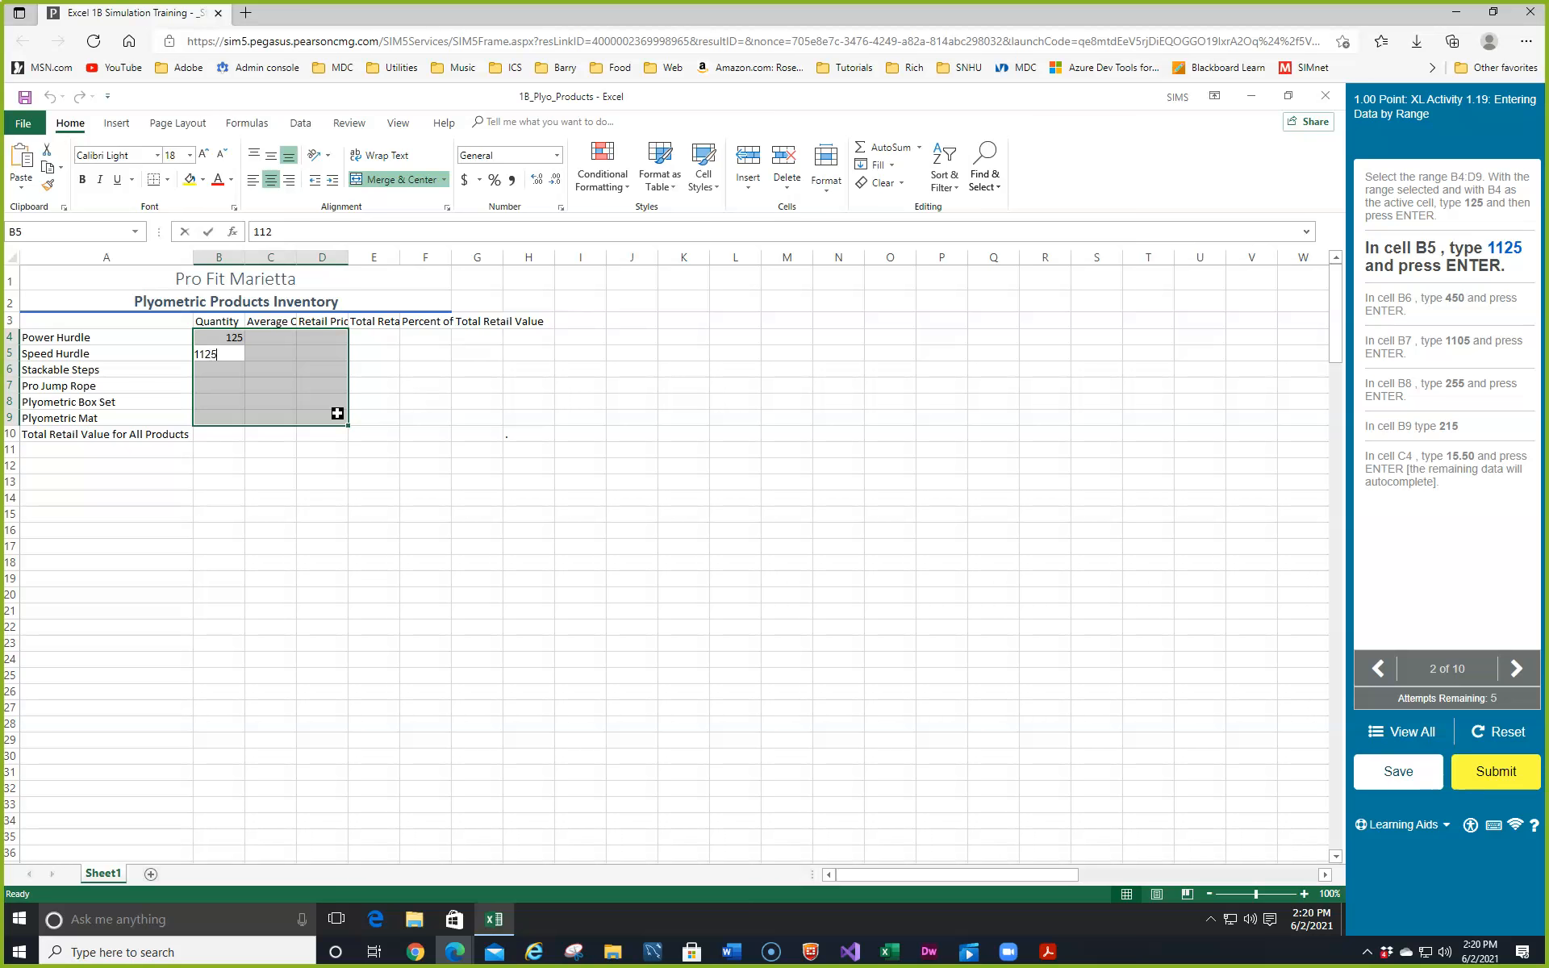
{"action": "key", "text": "Return"}
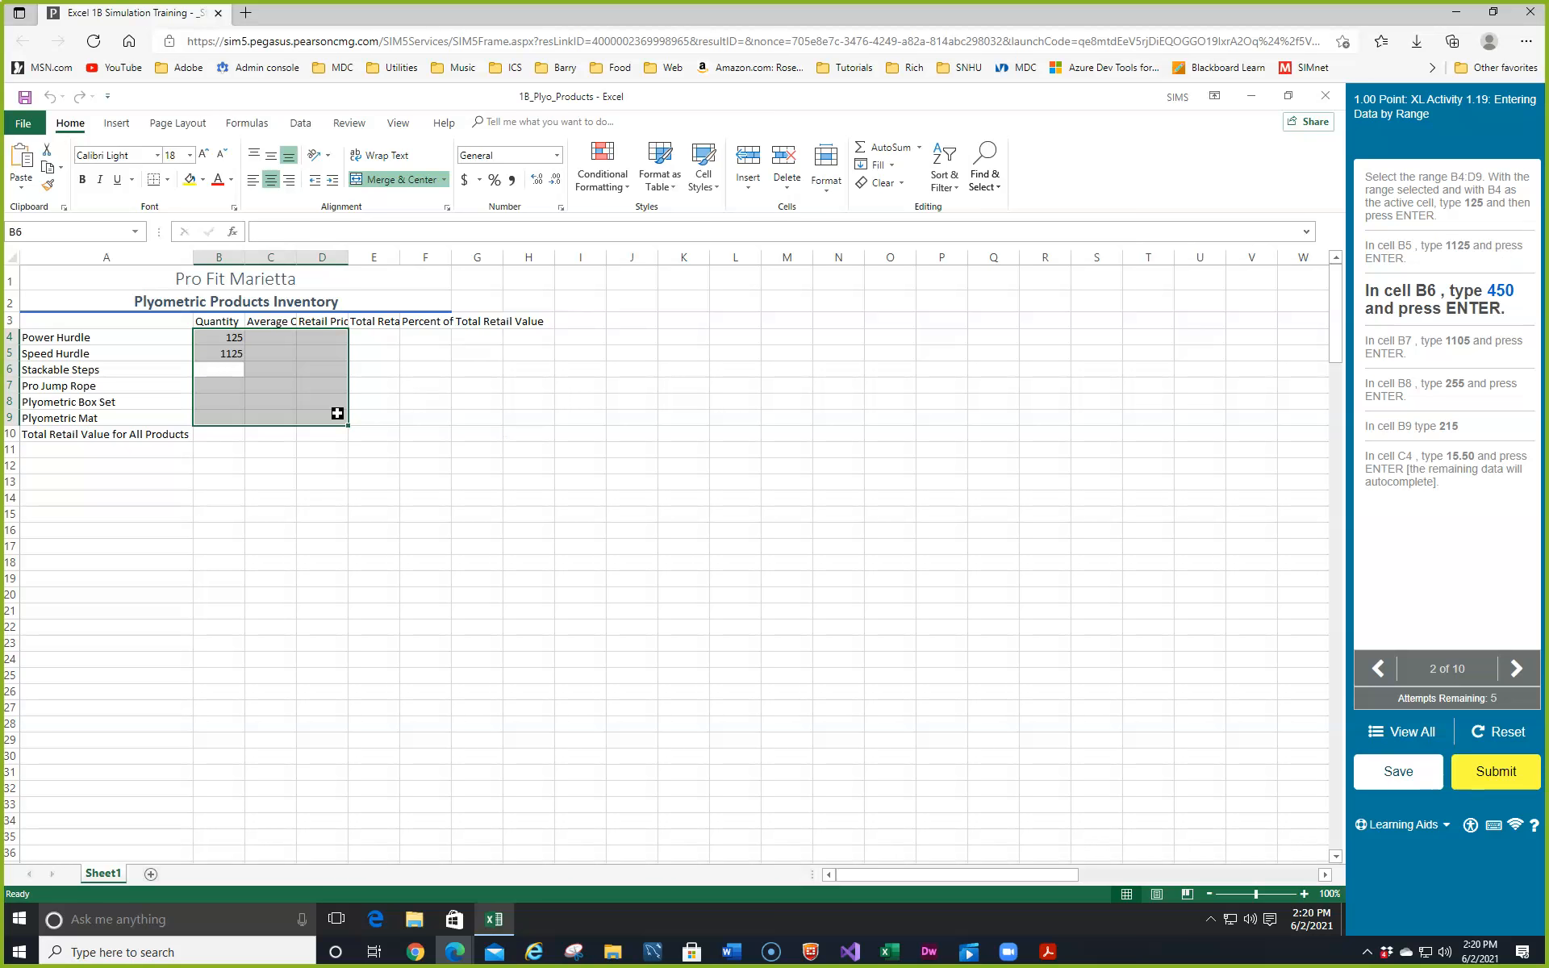
{"action": "type", "text": "450"}
{"action": "key", "text": "Return"}
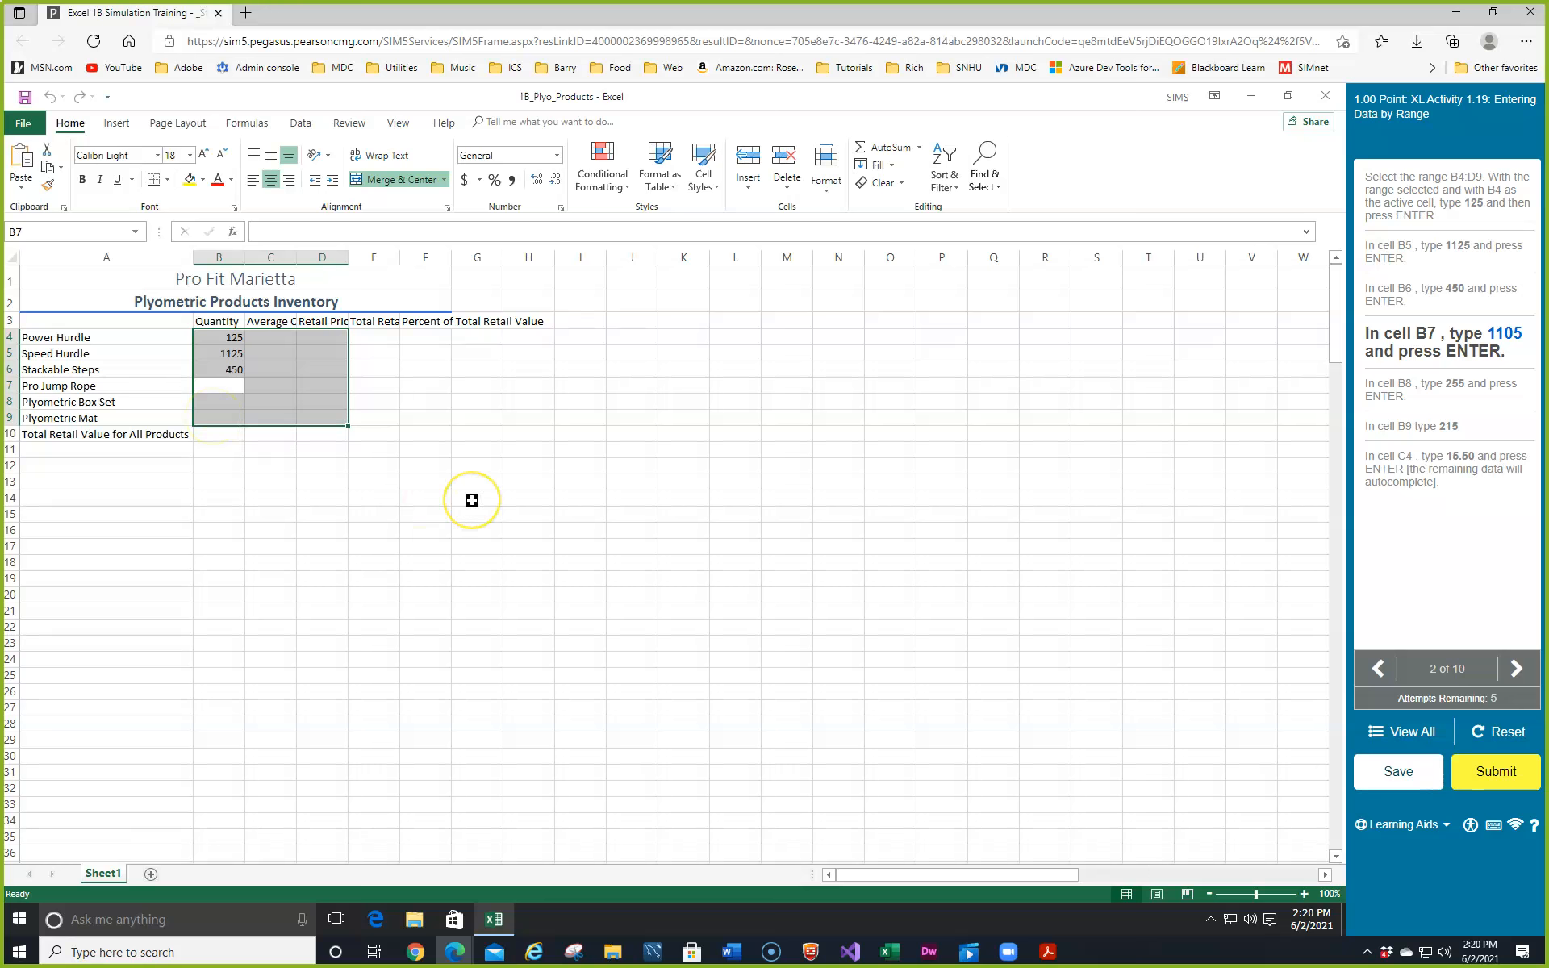
{"action": "type", "text": "1105"}
{"action": "key", "text": "Return"}
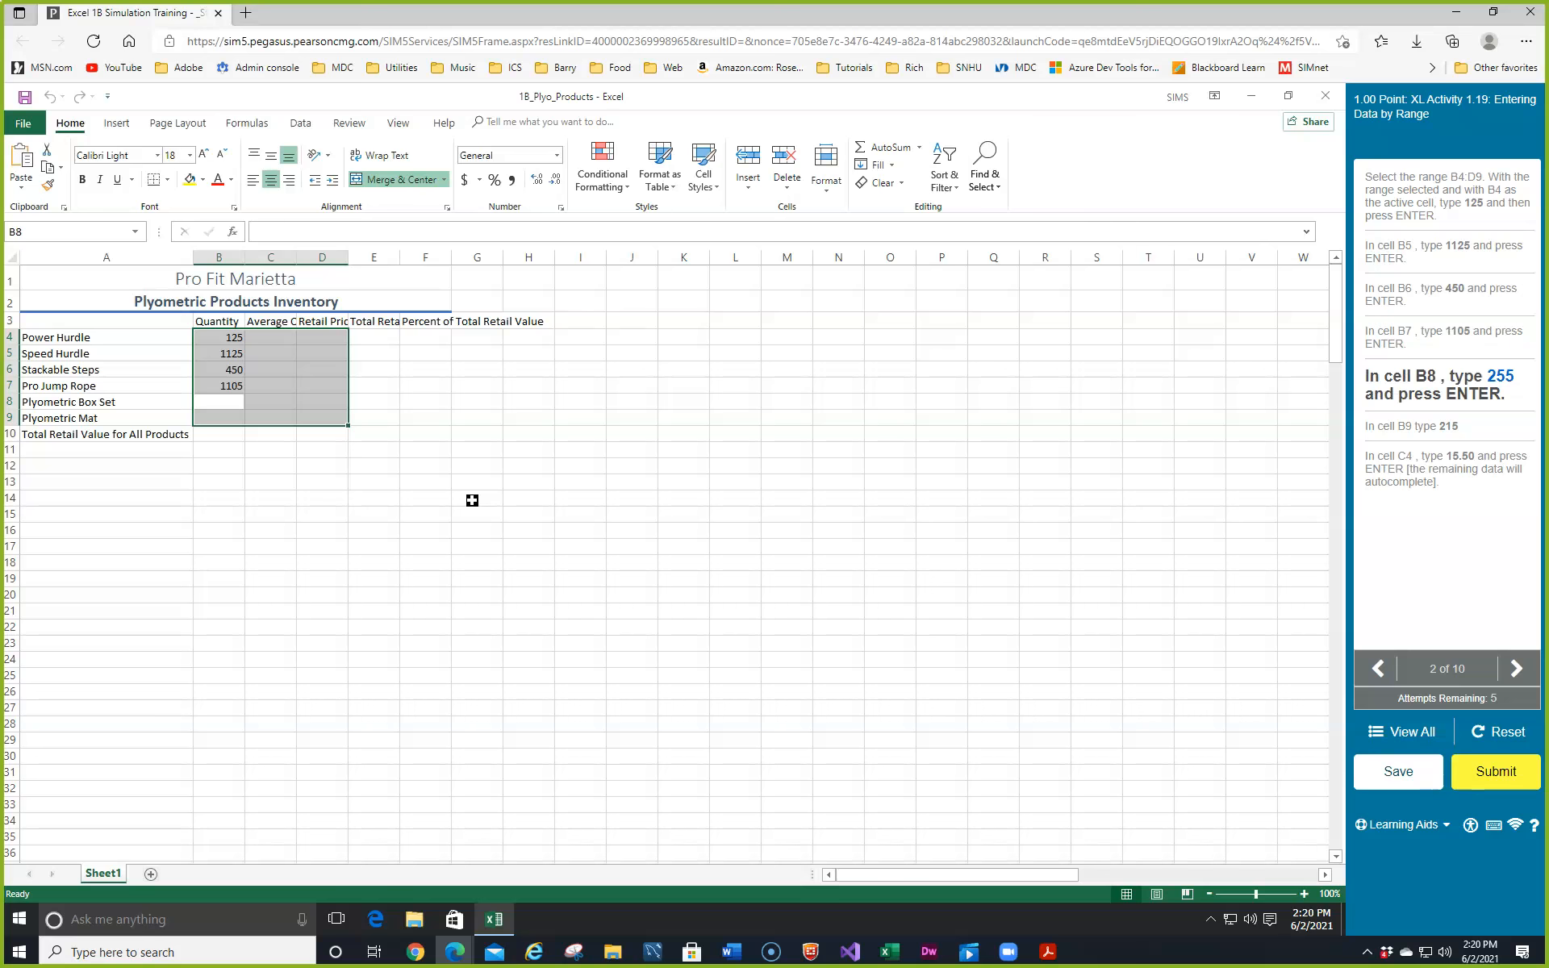
- Enter the quantities 255 in B8 and 215 in B9, and the average cost 15.50 in C4
{"action": "type", "text": "255"}
{"action": "key", "text": "Return"}
{"action": "type", "text": "215"}
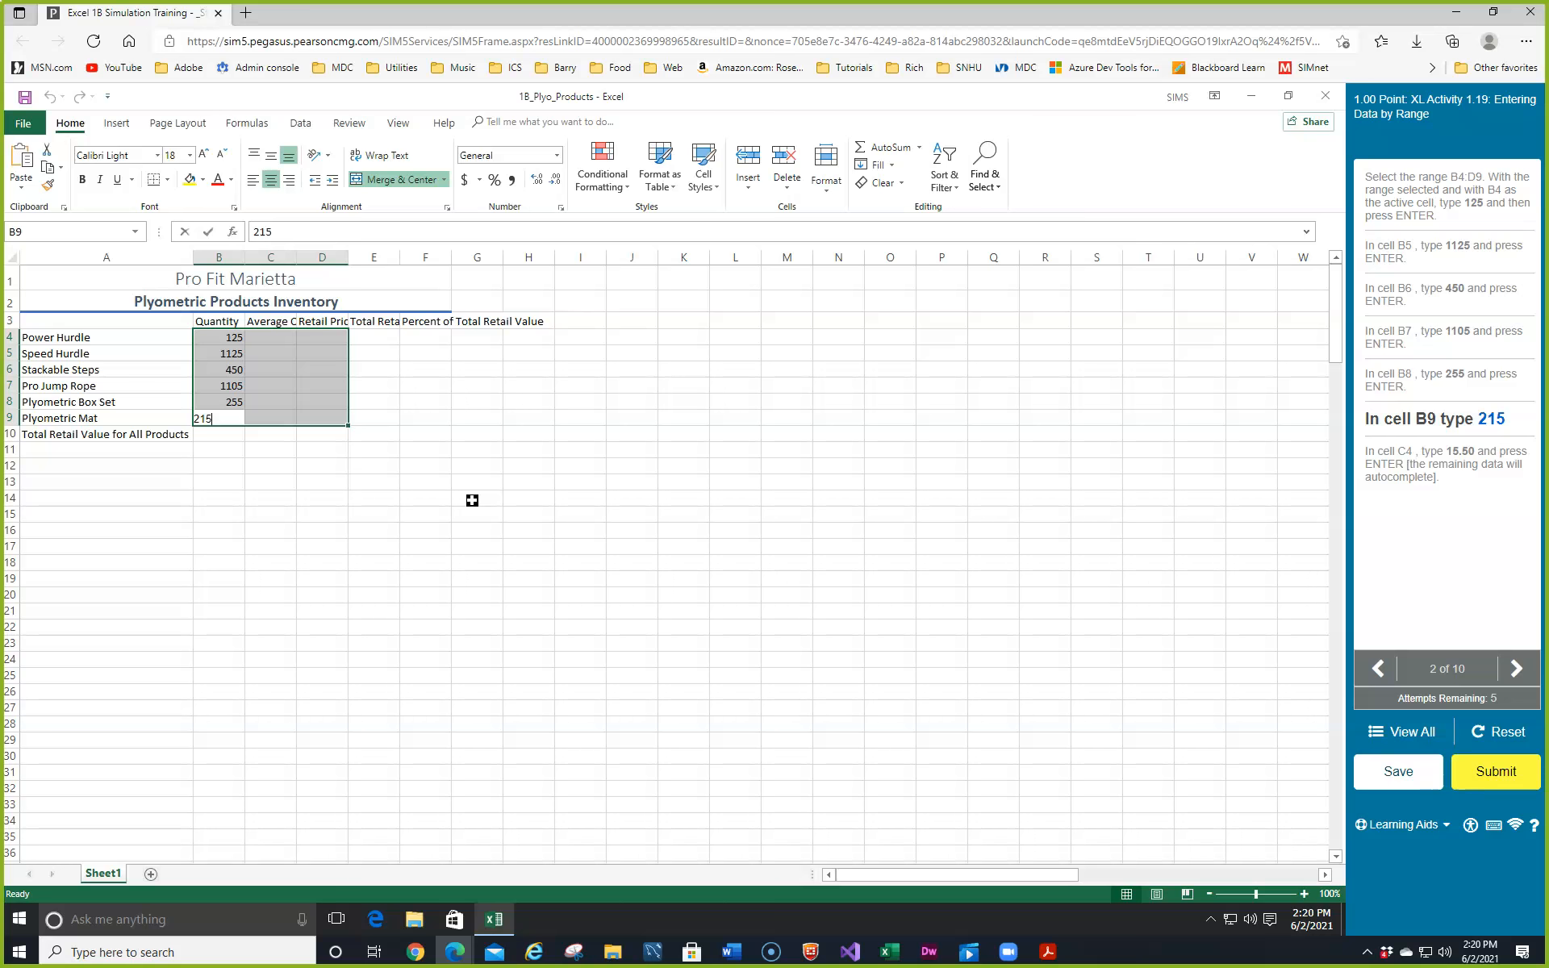
{"action": "key", "text": "Return"}
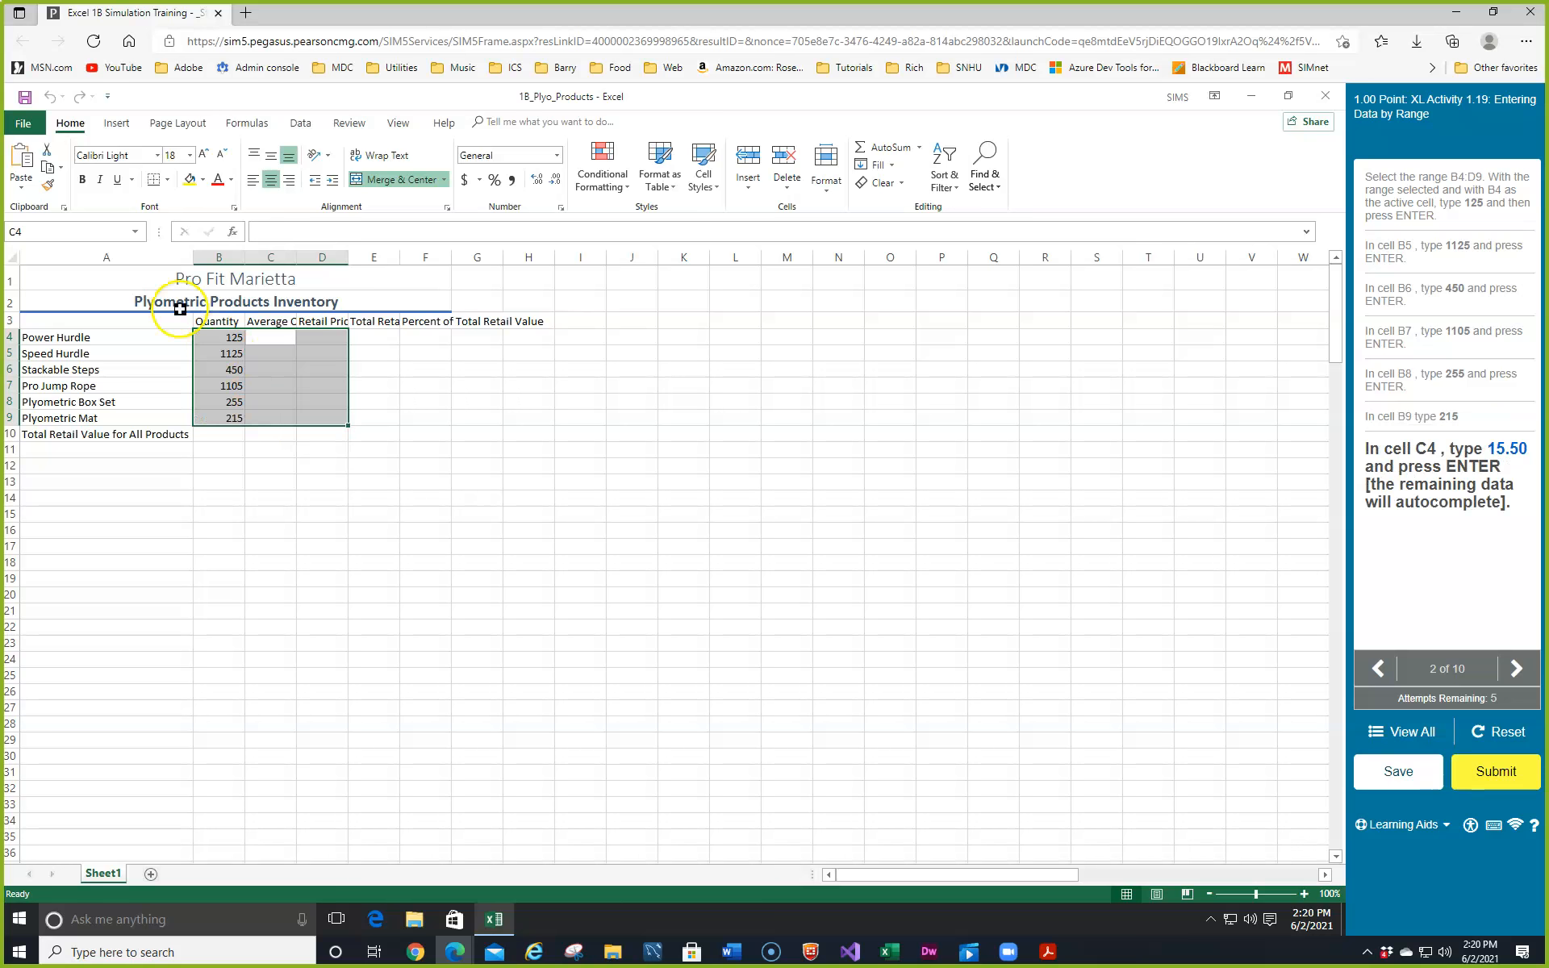
{"action": "type", "text": "15.50"}
{"action": "key", "text": "Return"}
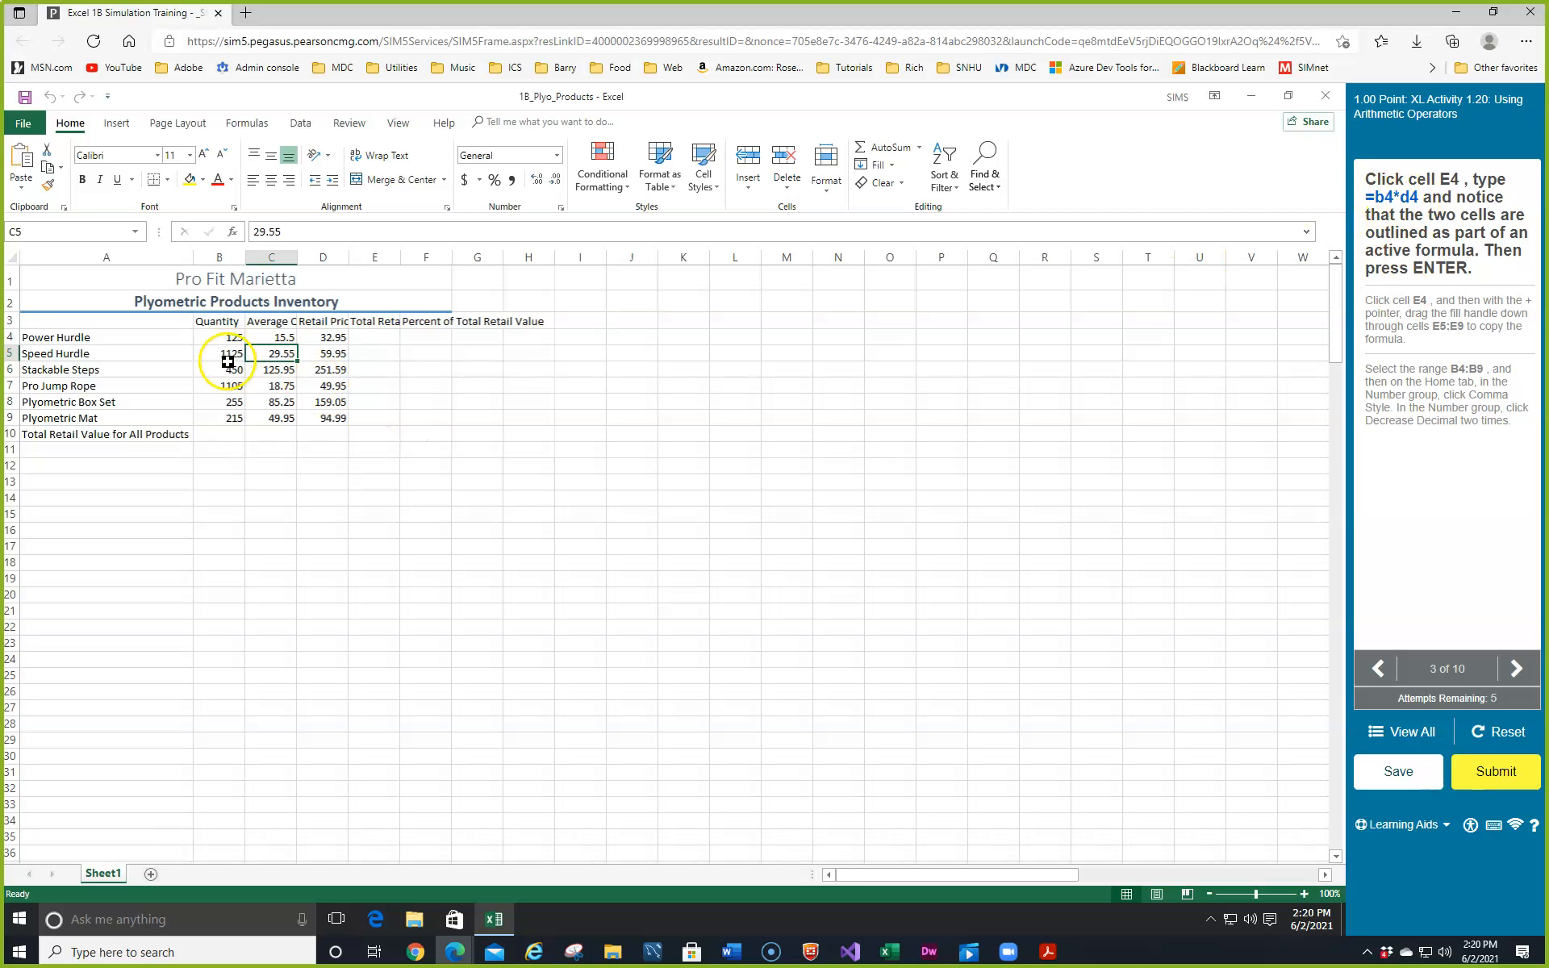
- Enter the formula =B4*D4 in cell E4 to calculate the Power Hurdle's total retail value
{"action": "left_click", "coordinate": [377, 333]}
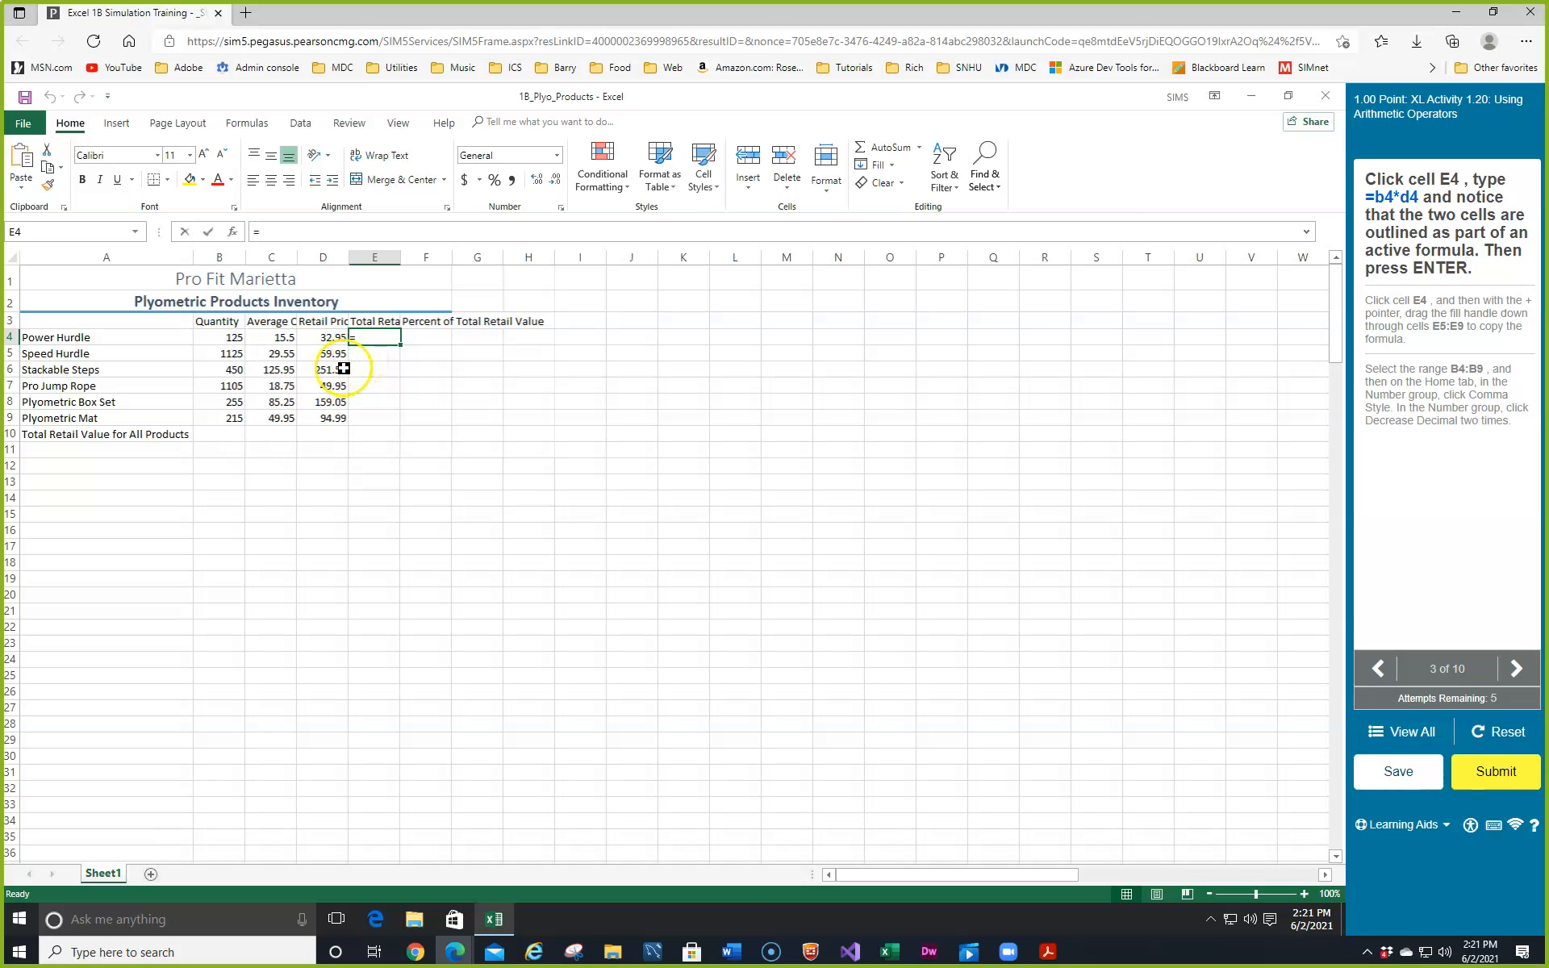
{"action": "left_click", "coordinate": [232, 338]}
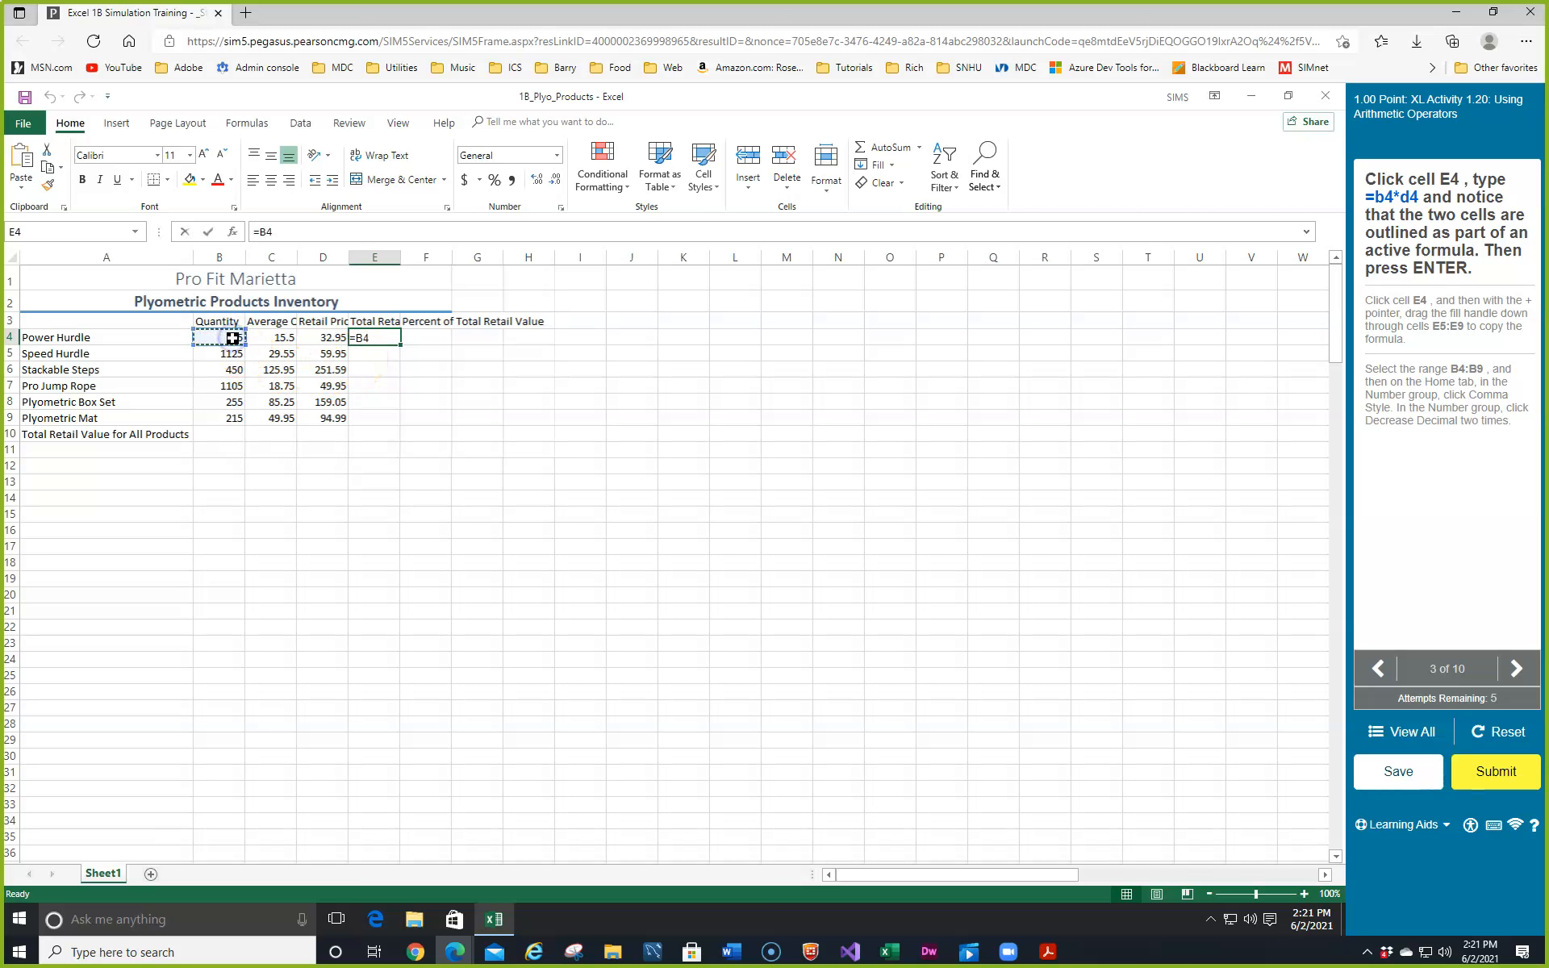
{"action": "type", "text": "*"}
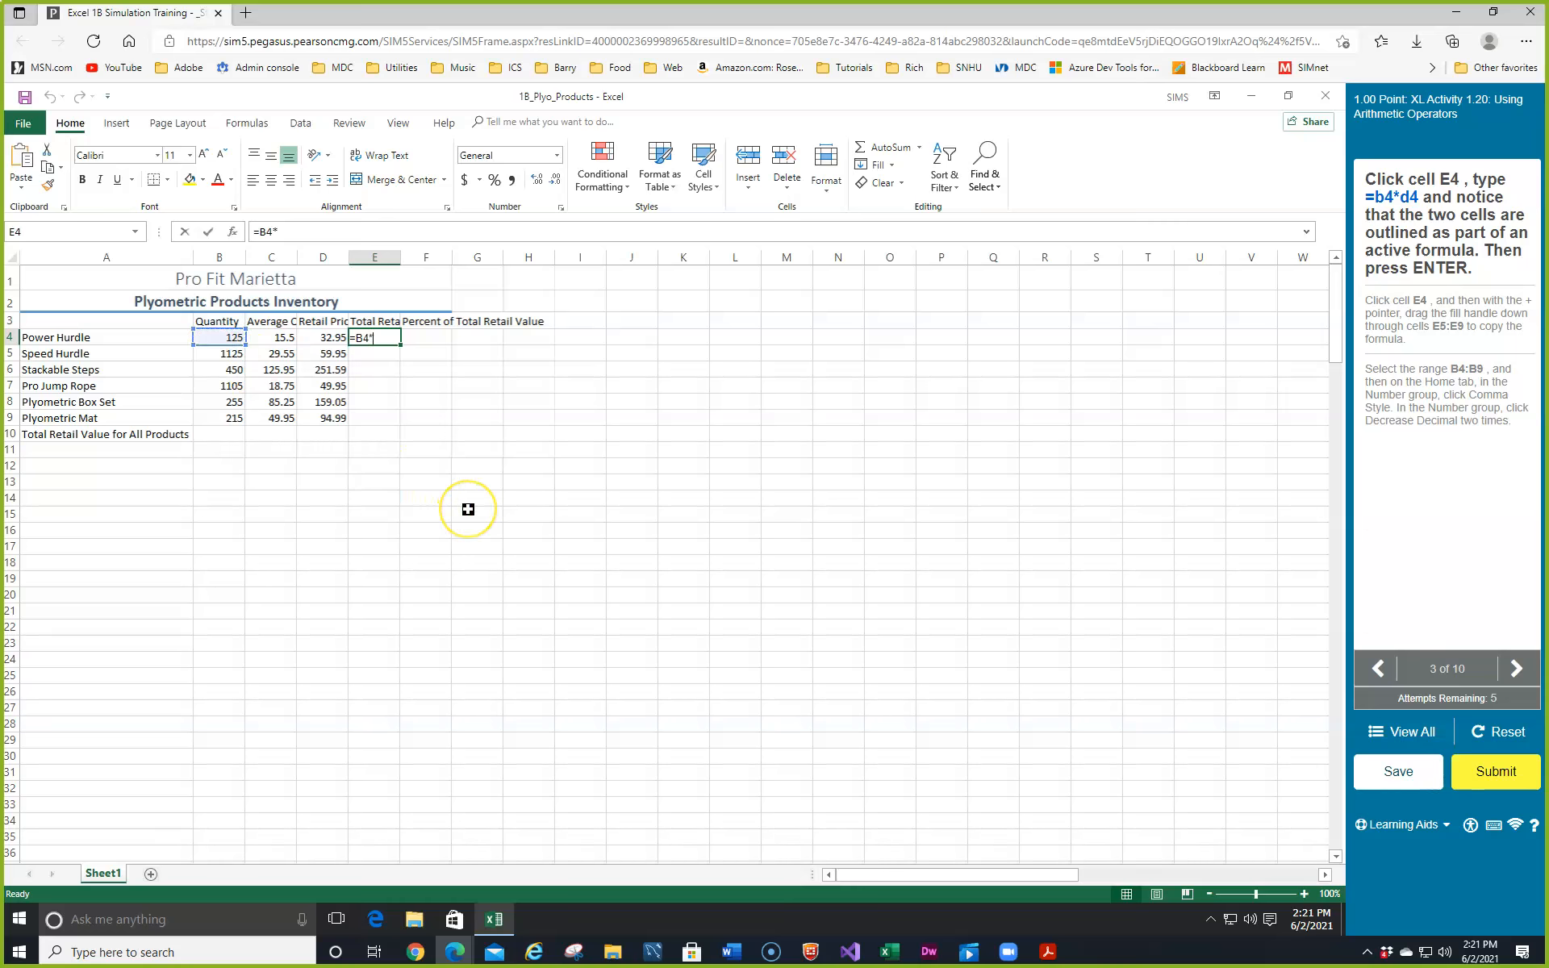
{"action": "left_click", "coordinate": [329, 337]}
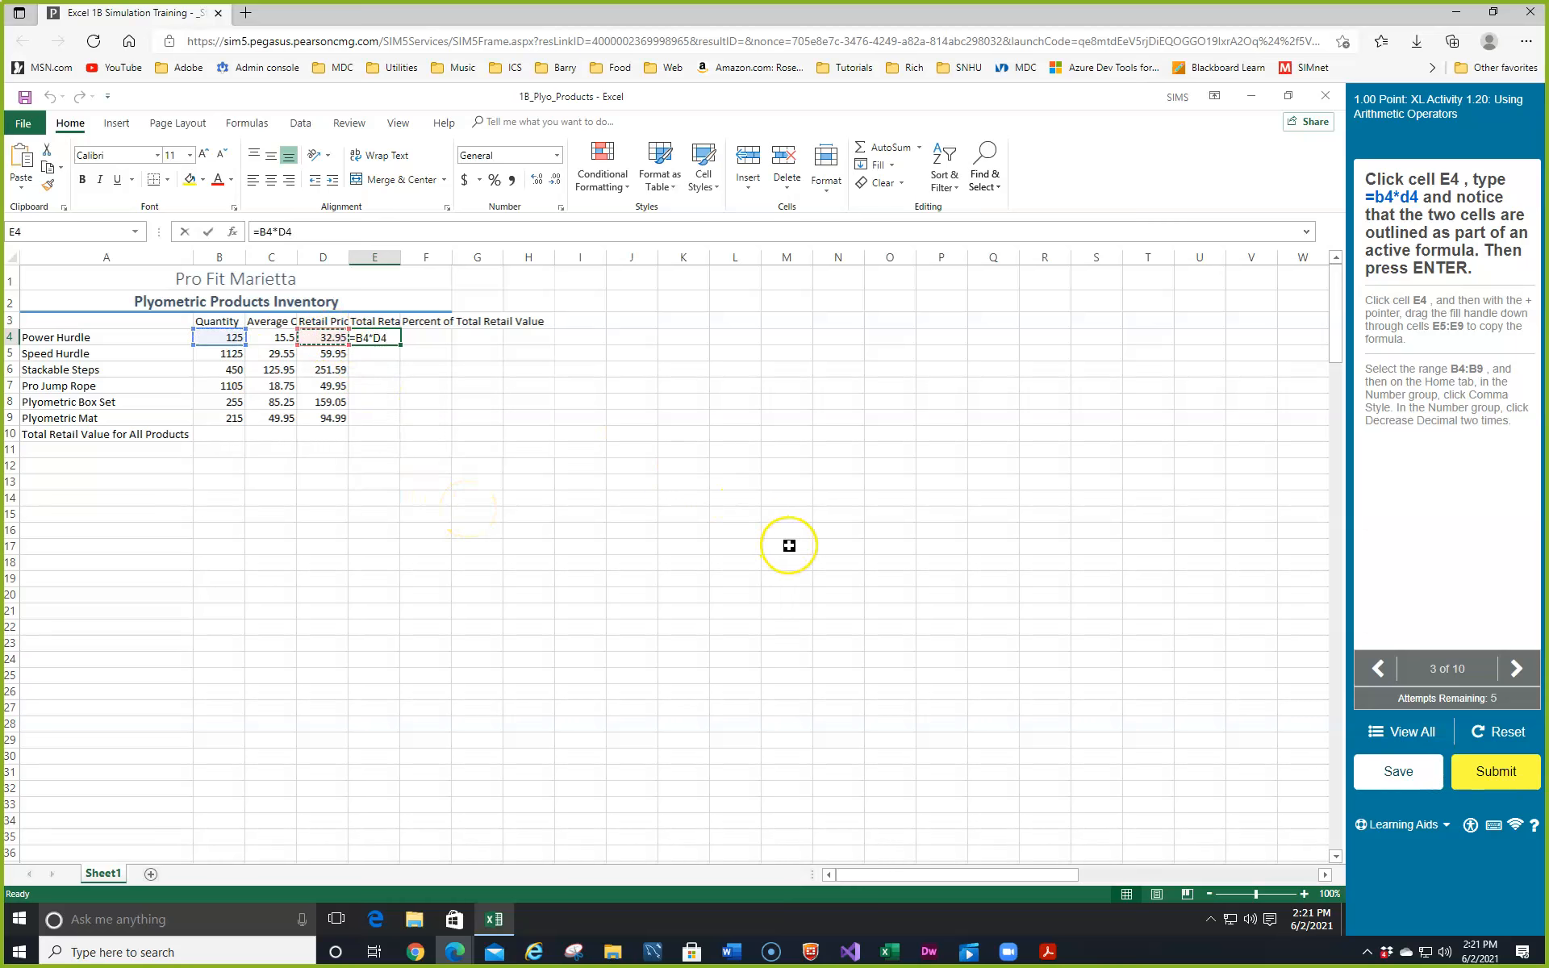
{"action": "key", "text": "Return"}
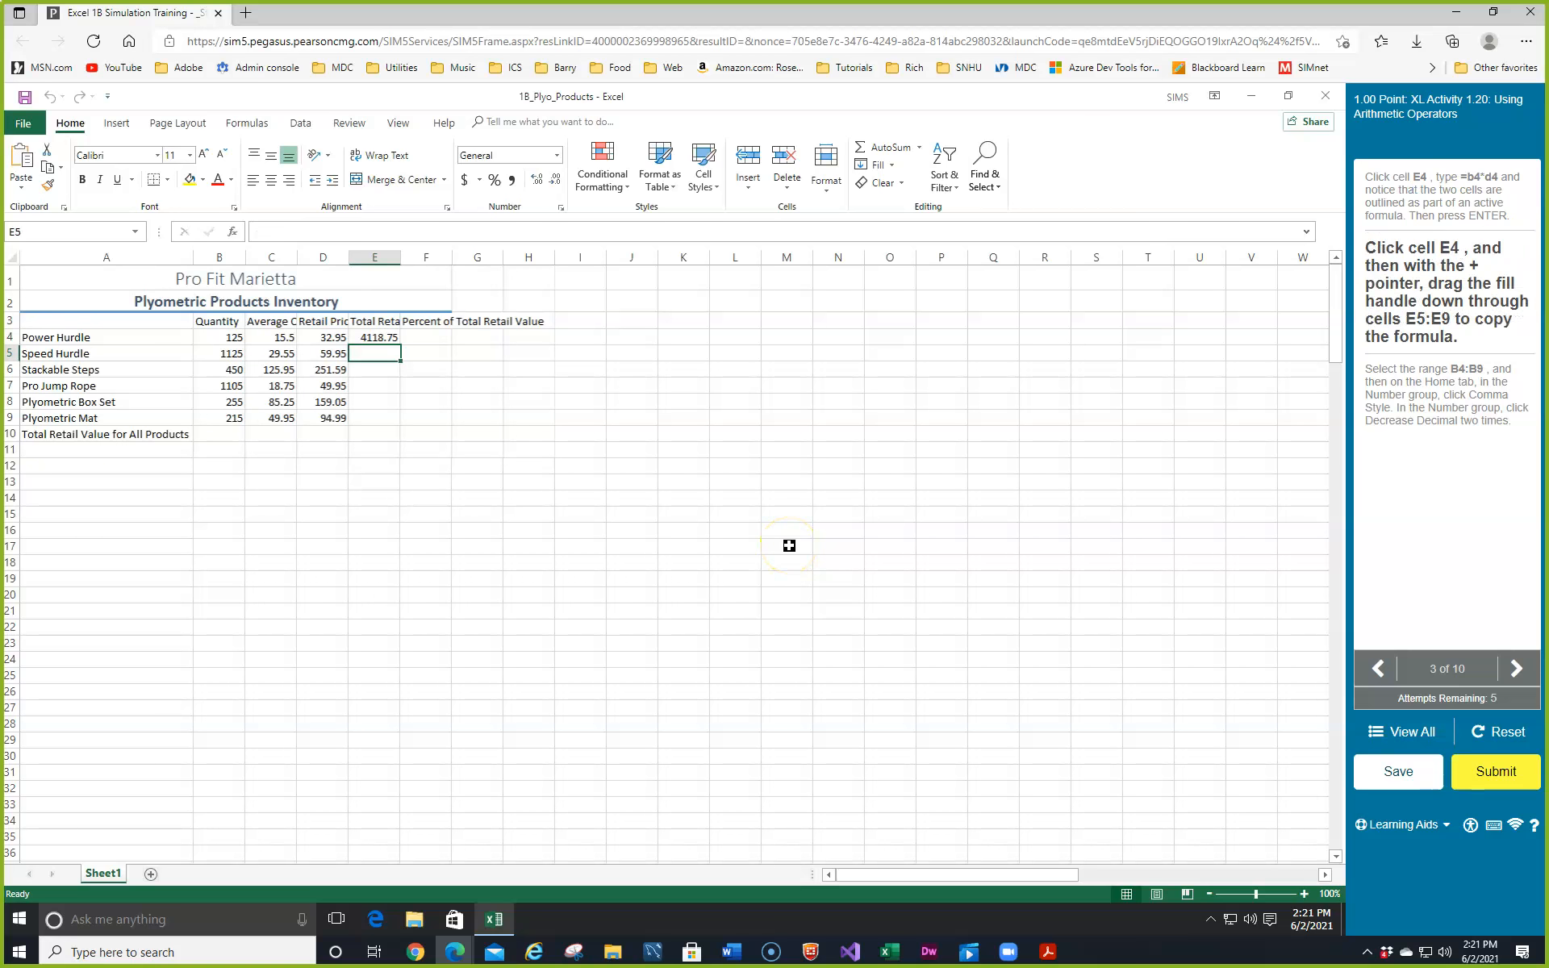
- Fill the formula in E4 down through E5:E9 and check the formulas in E4, E5 and E6
{"action": "left_click", "coordinate": [396, 342]}
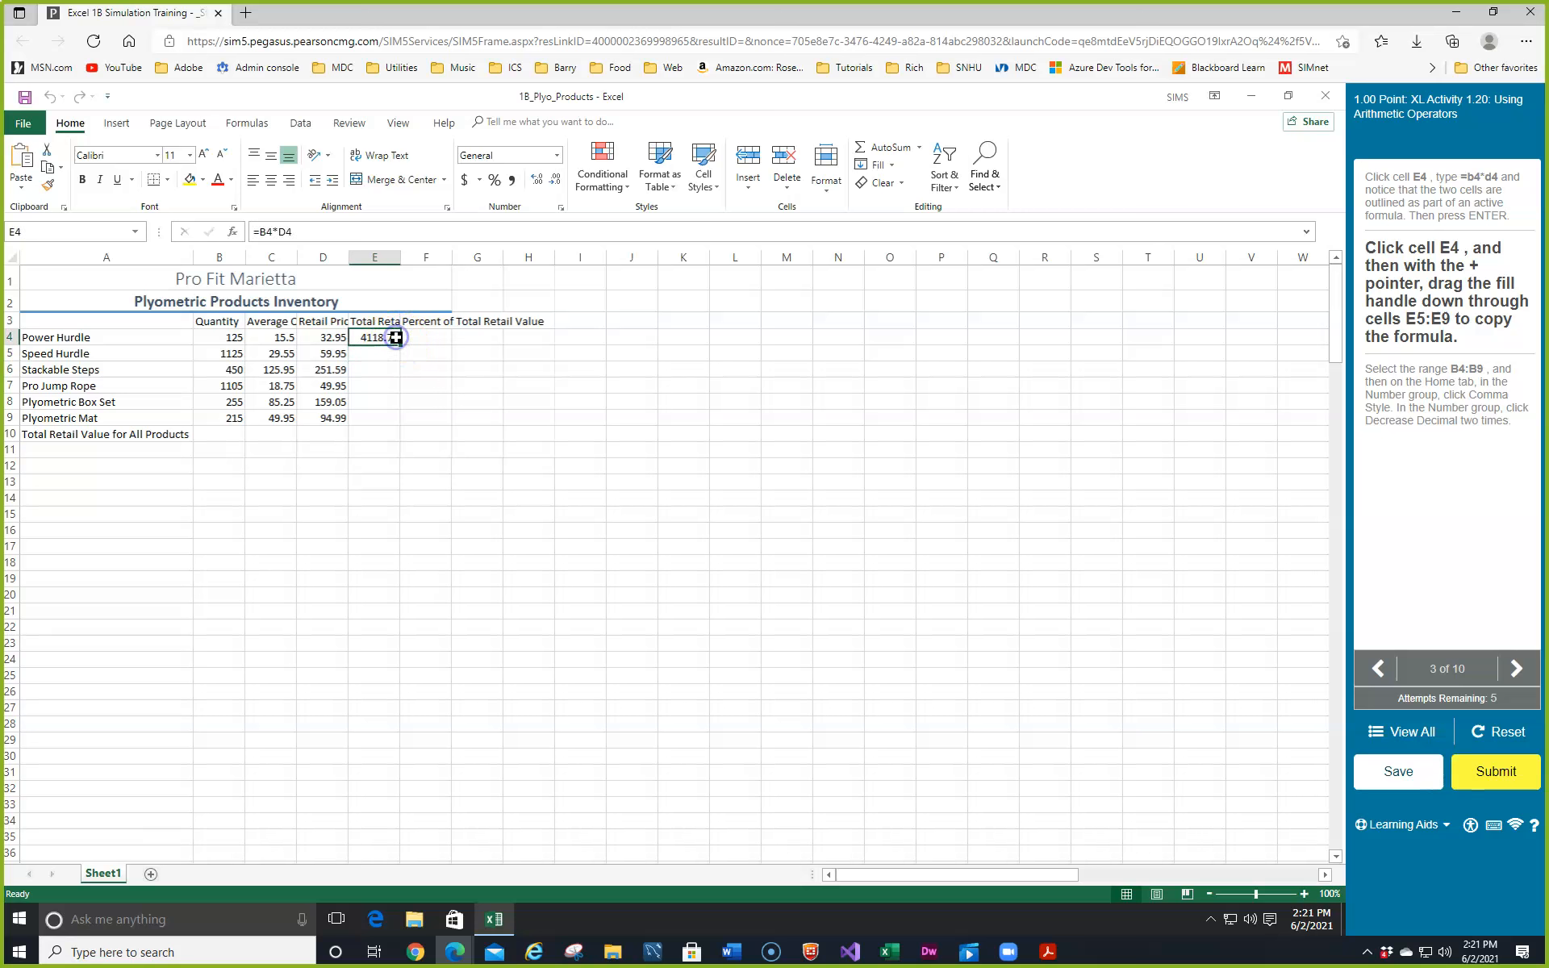
{"action": "left_click_drag", "start_coordinate": [401, 346], "coordinate": [404, 415]}
{"action": "left_click", "coordinate": [380, 338]}
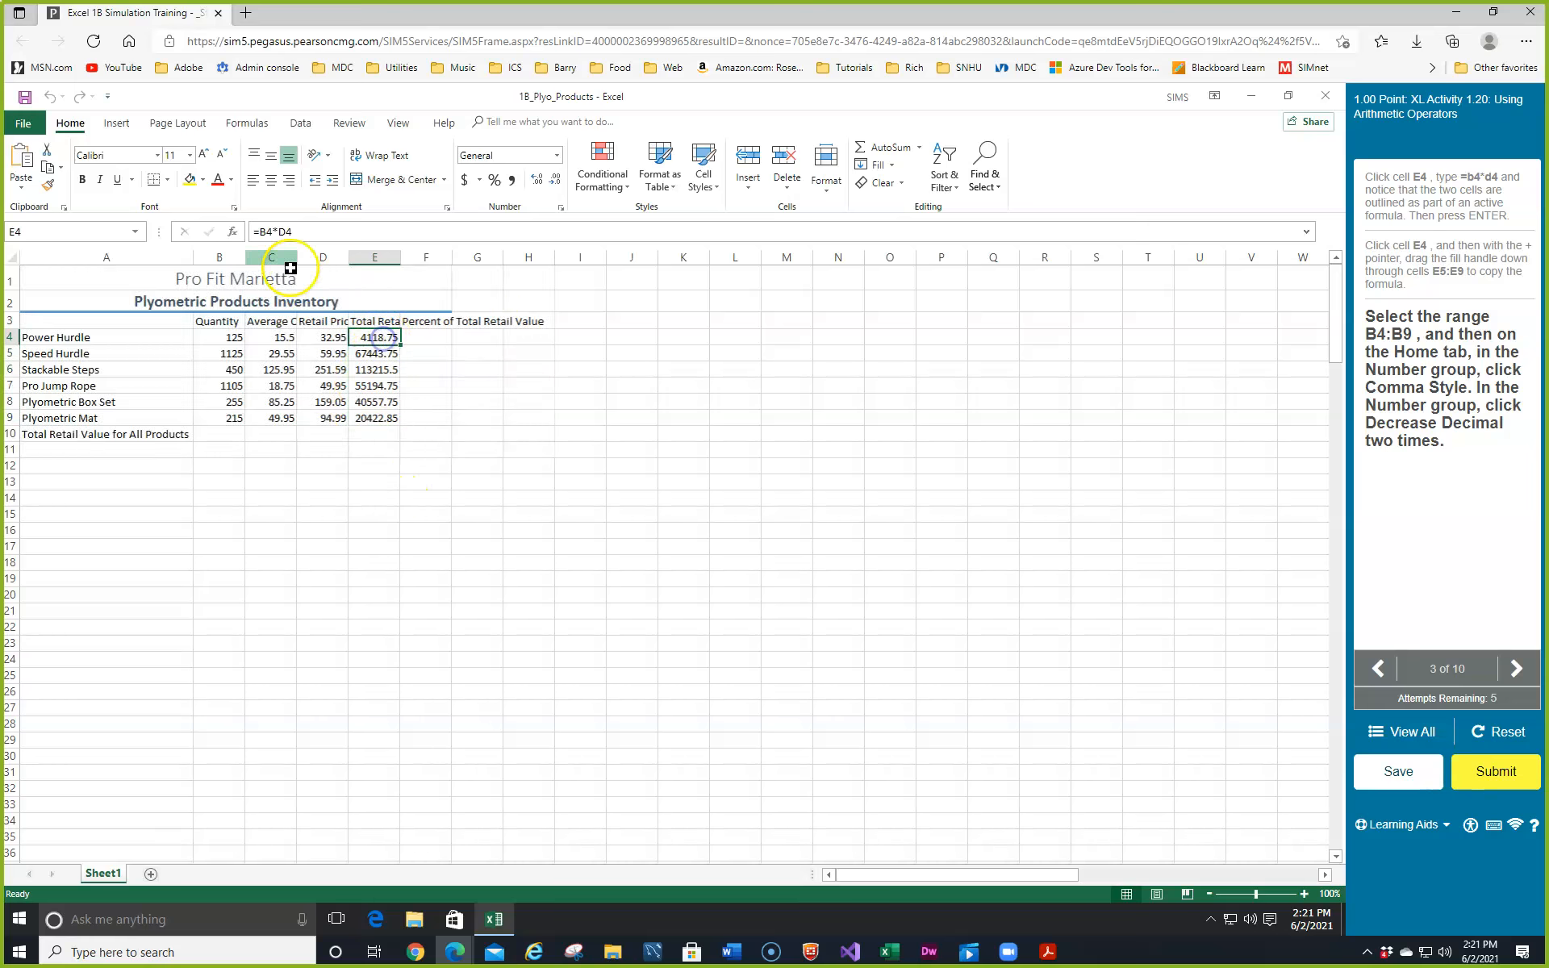
{"action": "left_click", "coordinate": [370, 355]}
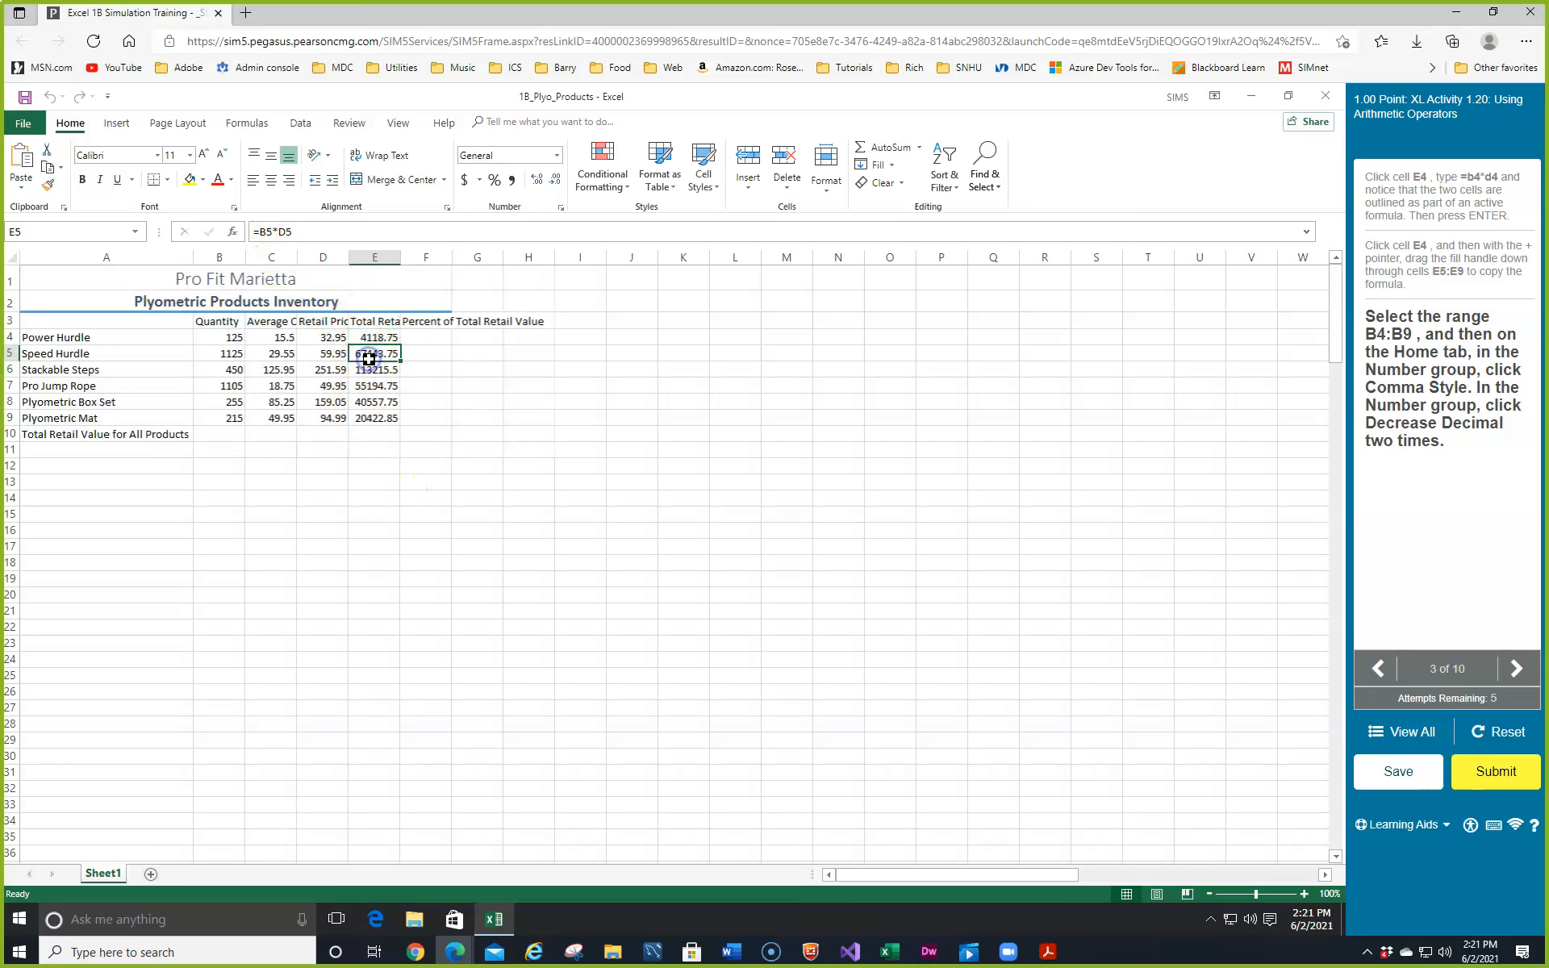
{"action": "left_click", "coordinate": [369, 375]}
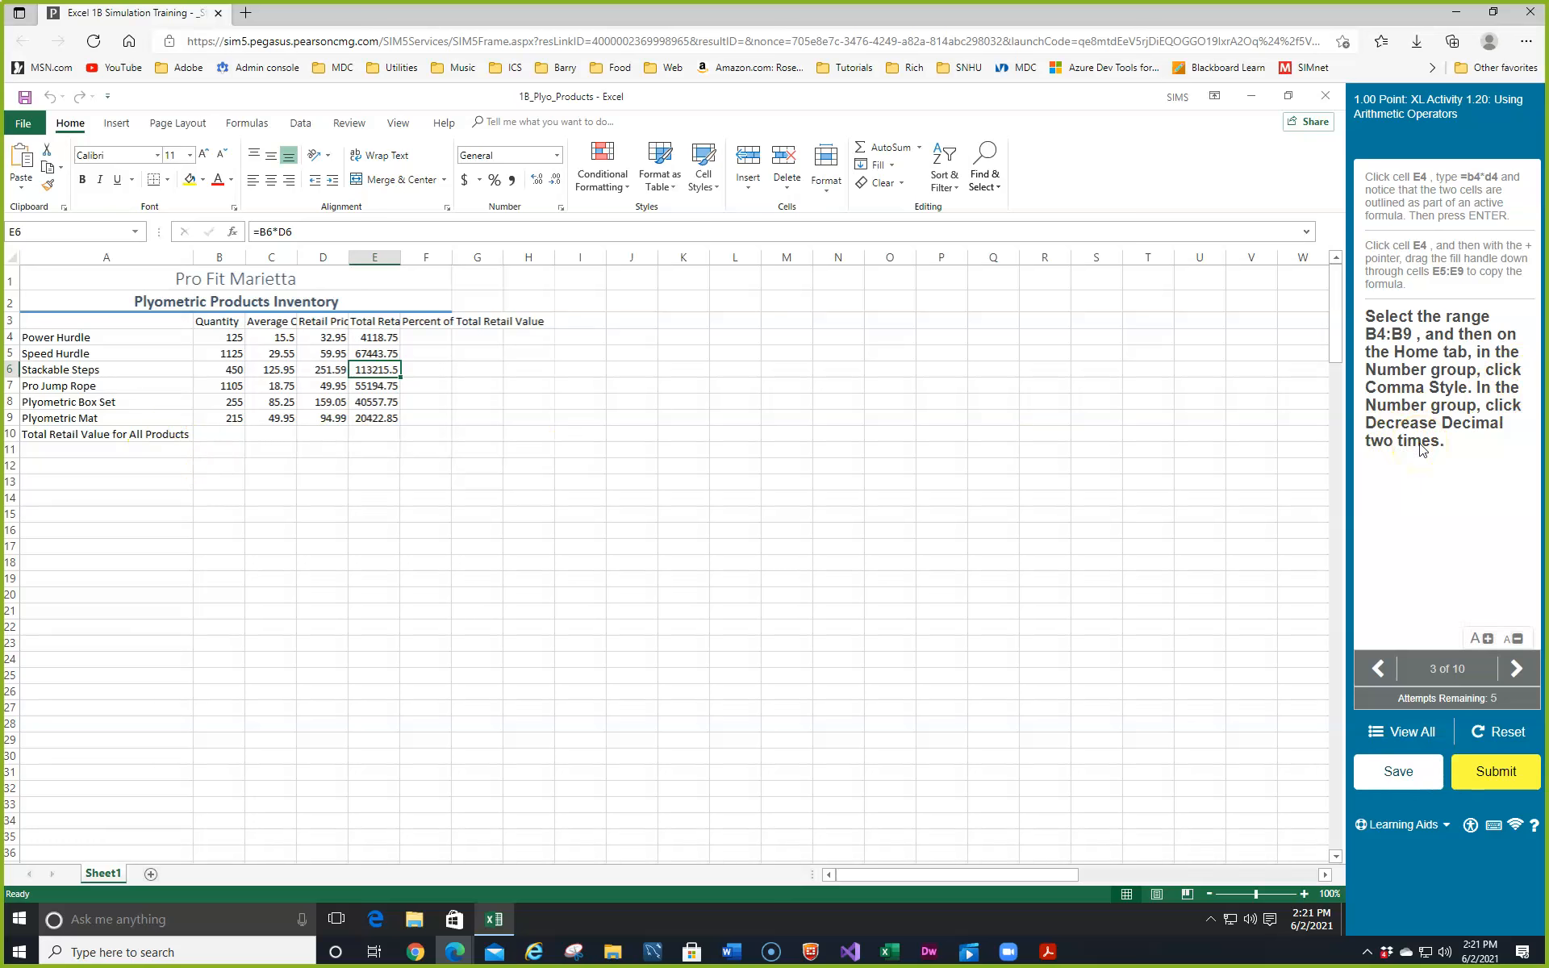
- Apply Comma Style to the quantities in B4:B9 and decrease their decimals by two places
{"action": "left_click_drag", "start_coordinate": [222, 342], "coordinate": [224, 425]}
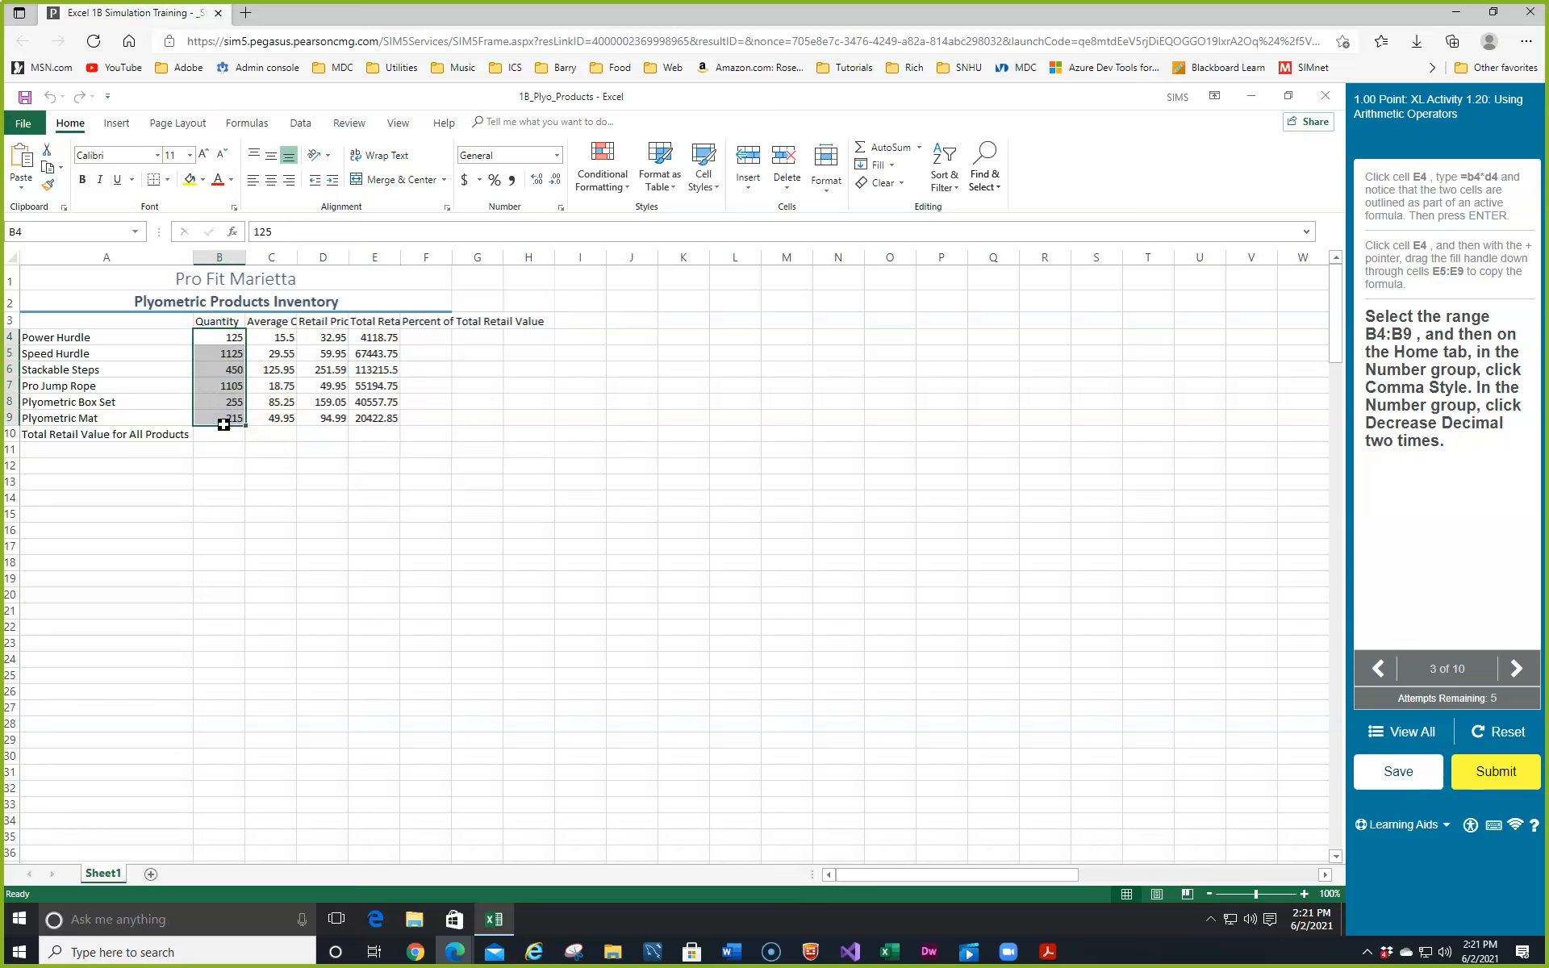
{"action": "mouse_move", "coordinate": [1456, 525]}
{"action": "left_click", "coordinate": [511, 181]}
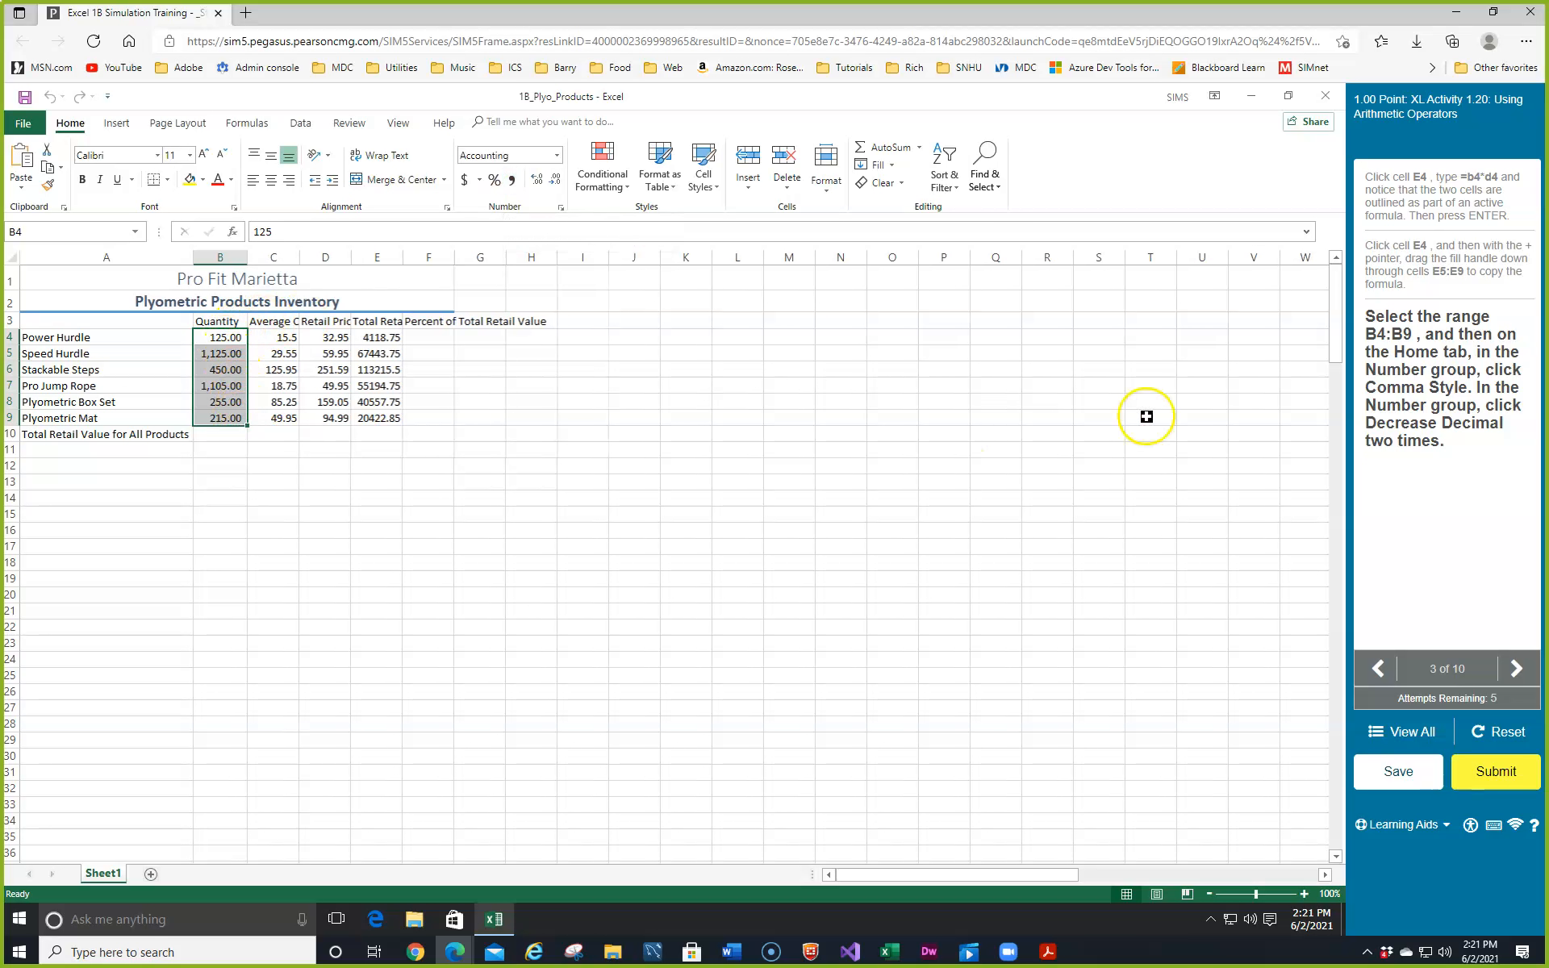
{"action": "left_click", "coordinate": [557, 180]}
{"action": "left_click", "coordinate": [557, 180]}
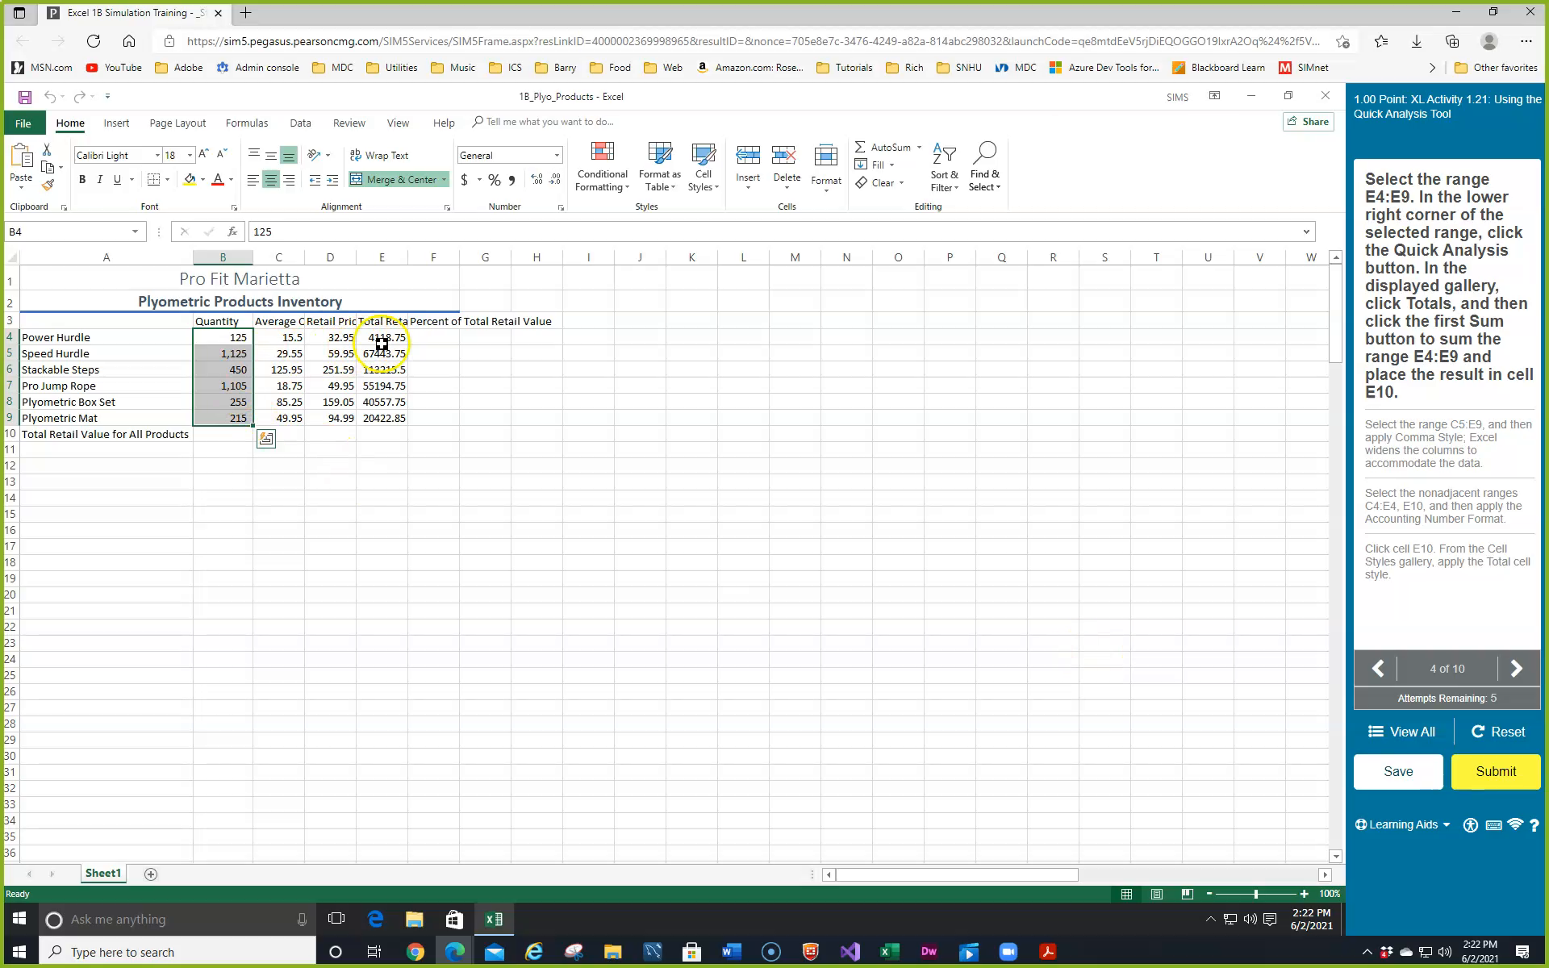
- Sum the total retail values in E4:E9 into cell E10 using the Quick Analysis totals
{"action": "left_click_drag", "start_coordinate": [381, 343], "coordinate": [395, 419]}
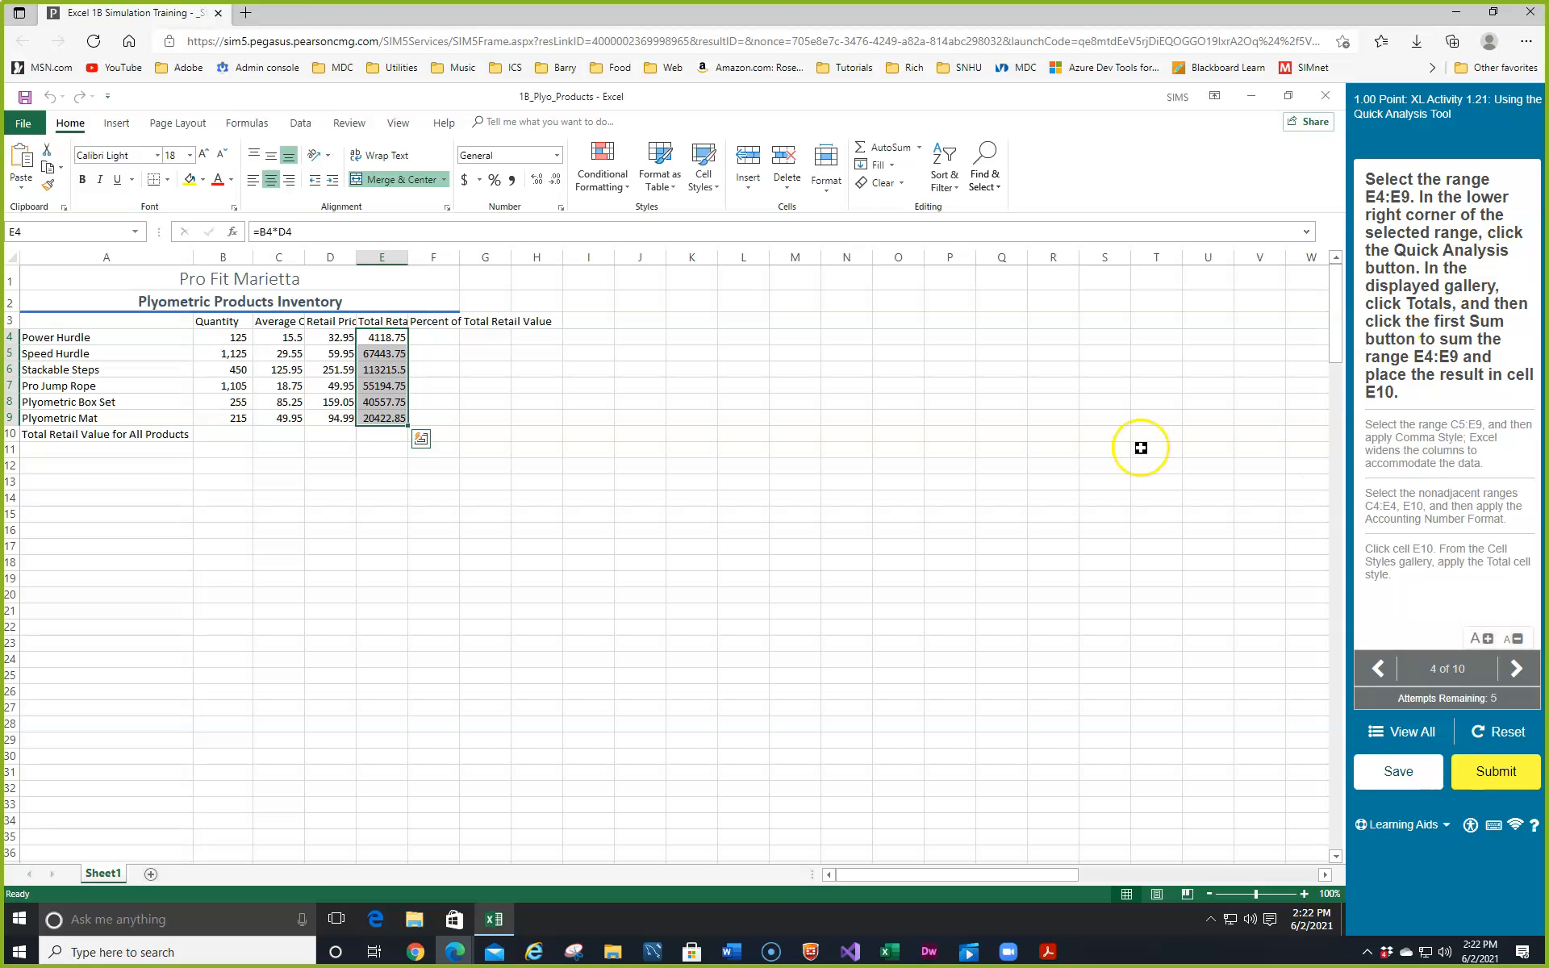
{"action": "left_click", "coordinate": [421, 442]}
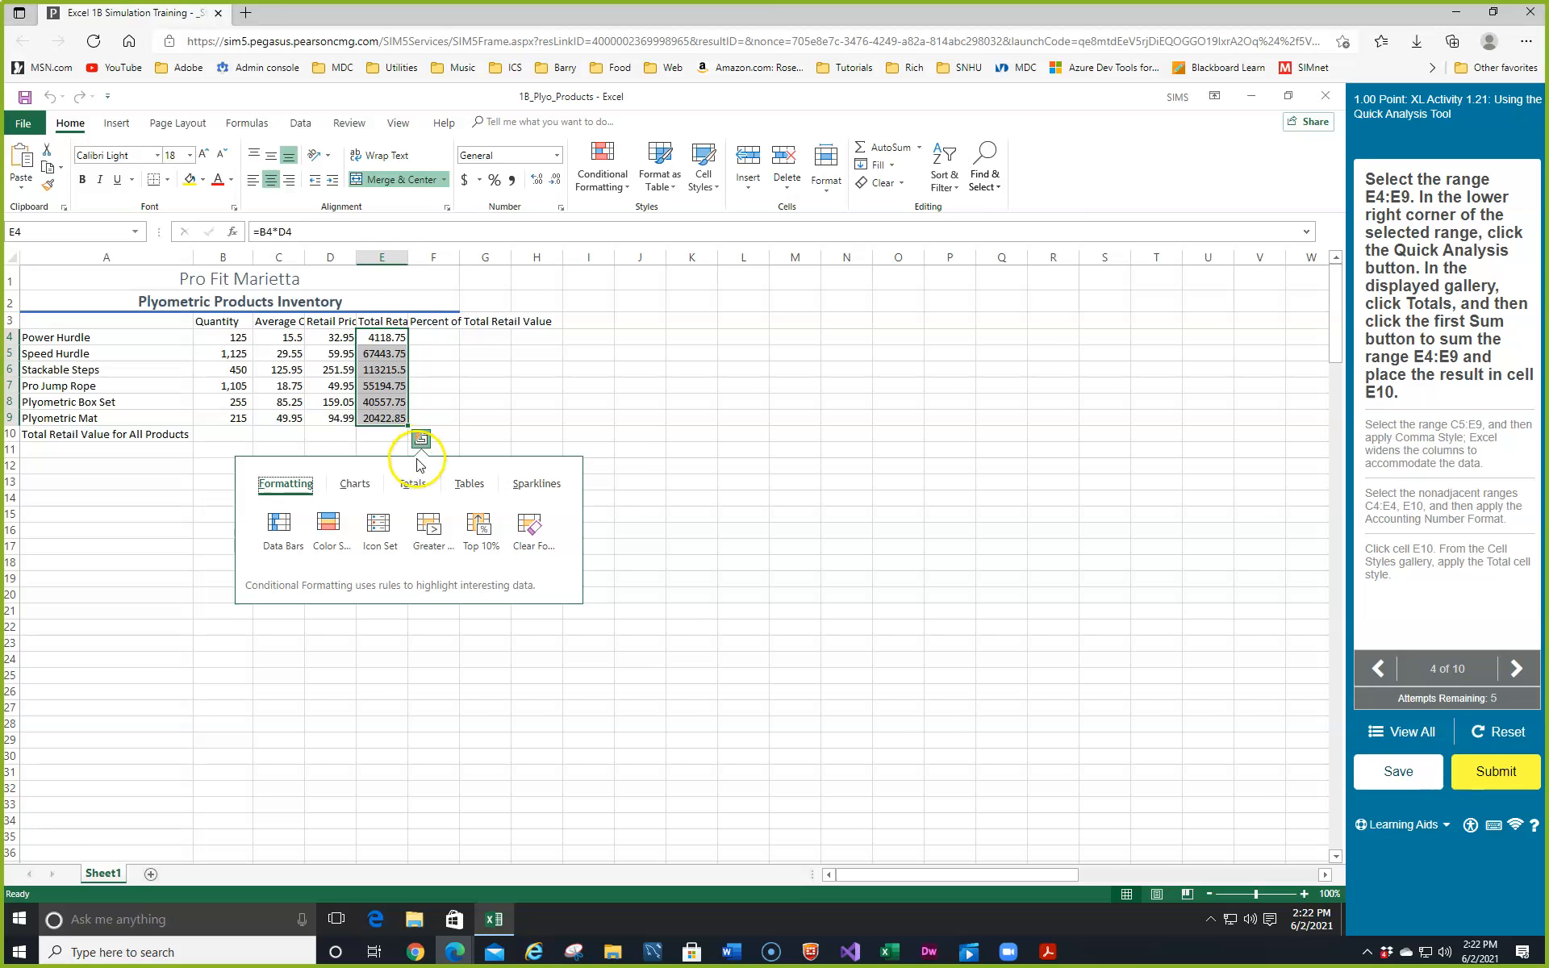
{"action": "left_click", "coordinate": [412, 484]}
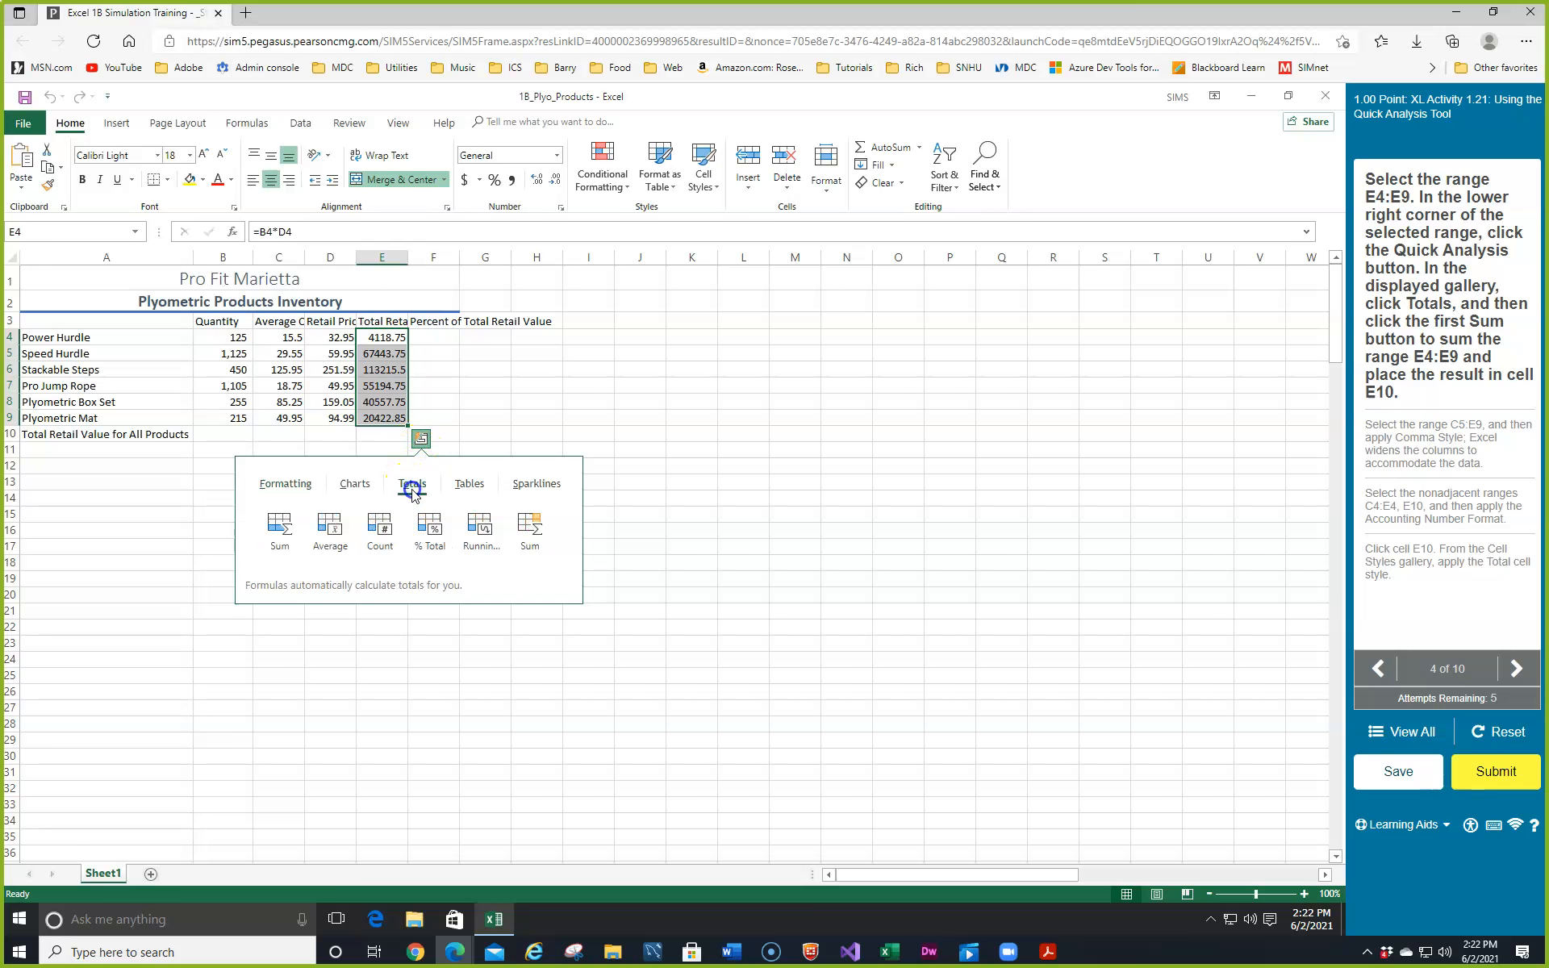
{"action": "left_click", "coordinate": [298, 530]}
{"action": "left_click", "coordinate": [279, 530]}
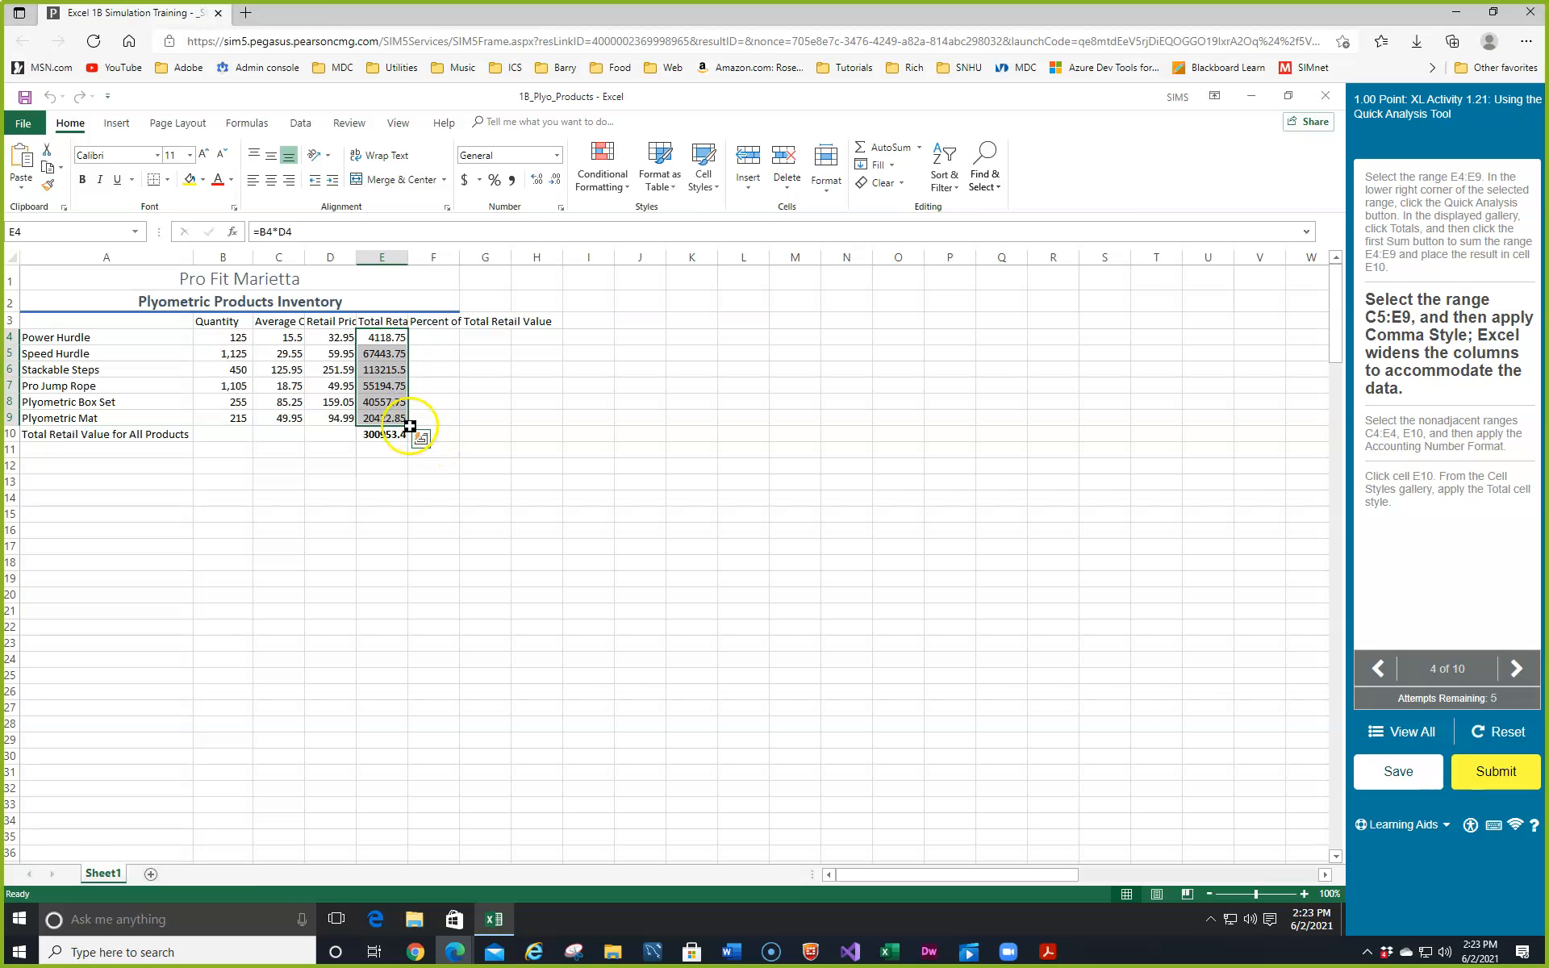
- Try to apply Comma Style to the range C4:E9
{"action": "left_click", "coordinate": [263, 338]}
{"action": "left_click_drag", "start_coordinate": [263, 338], "coordinate": [373, 417]}
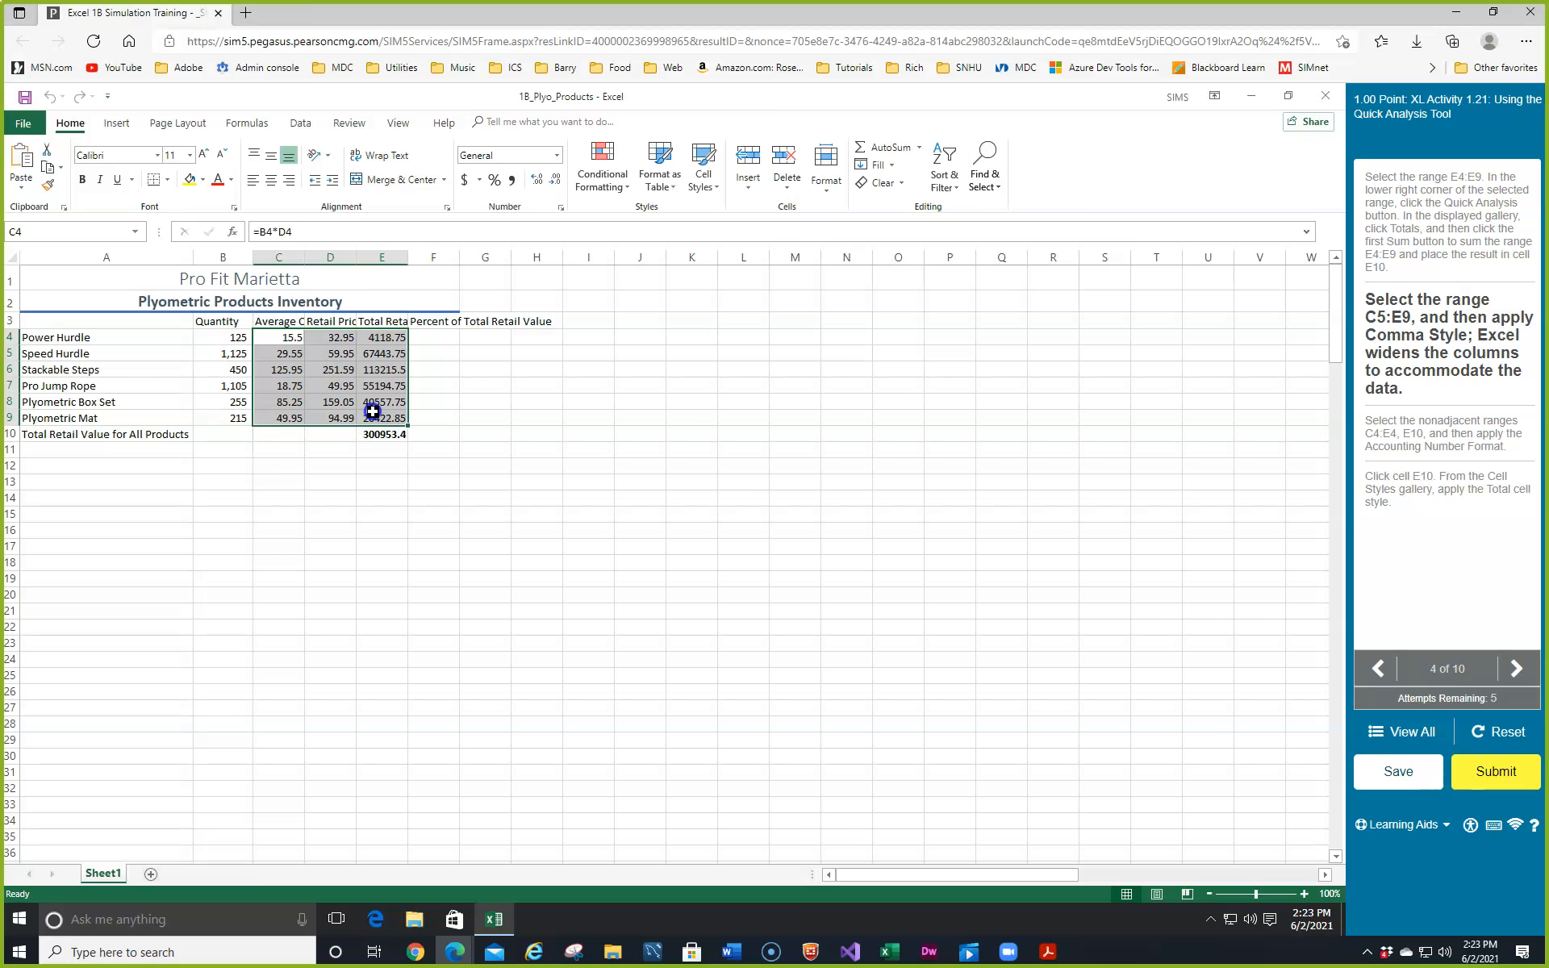
{"action": "left_click", "coordinate": [514, 180]}
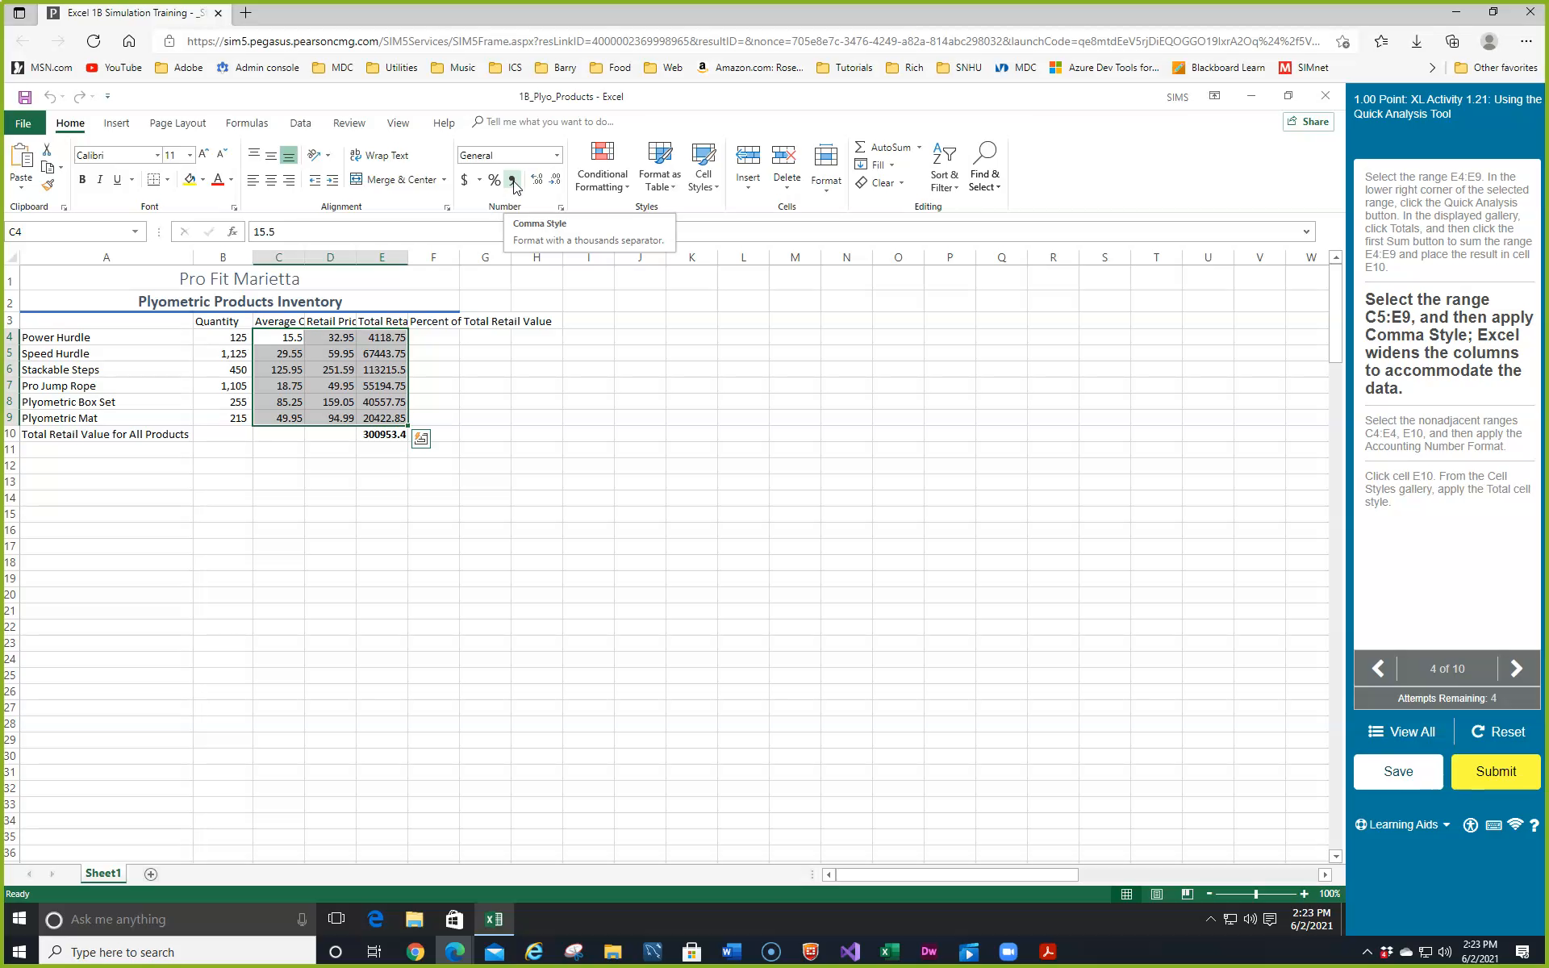
{"action": "left_click", "coordinate": [290, 338]}
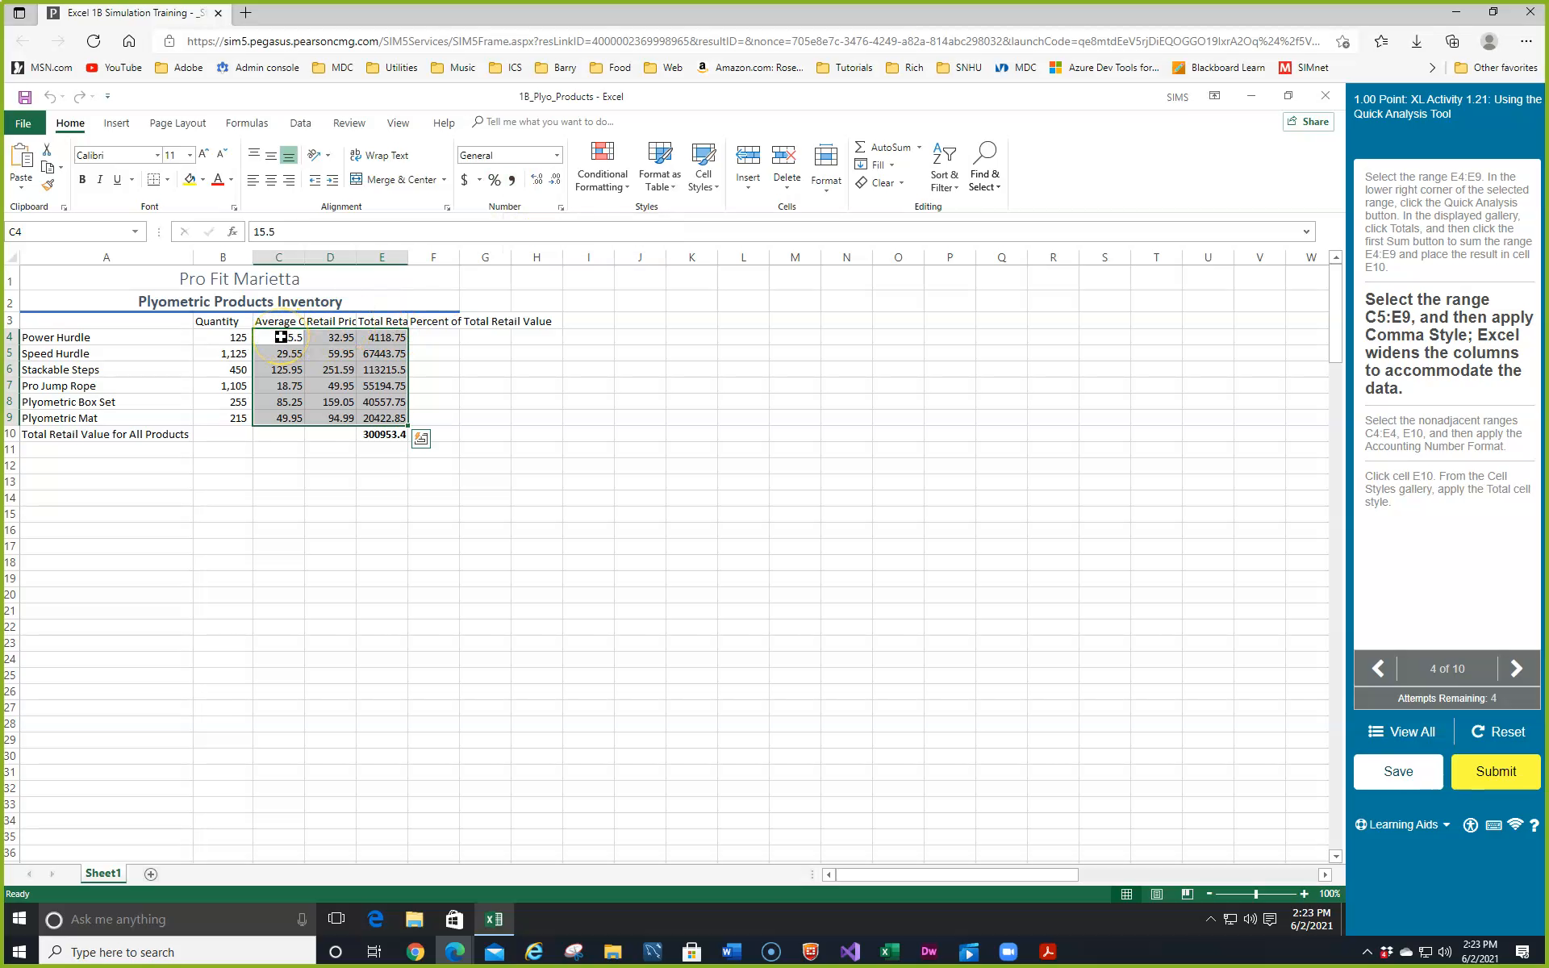
{"action": "left_click_drag", "start_coordinate": [281, 337], "coordinate": [381, 420]}
{"action": "left_click", "coordinate": [512, 184]}
{"action": "left_click", "coordinate": [629, 421]}
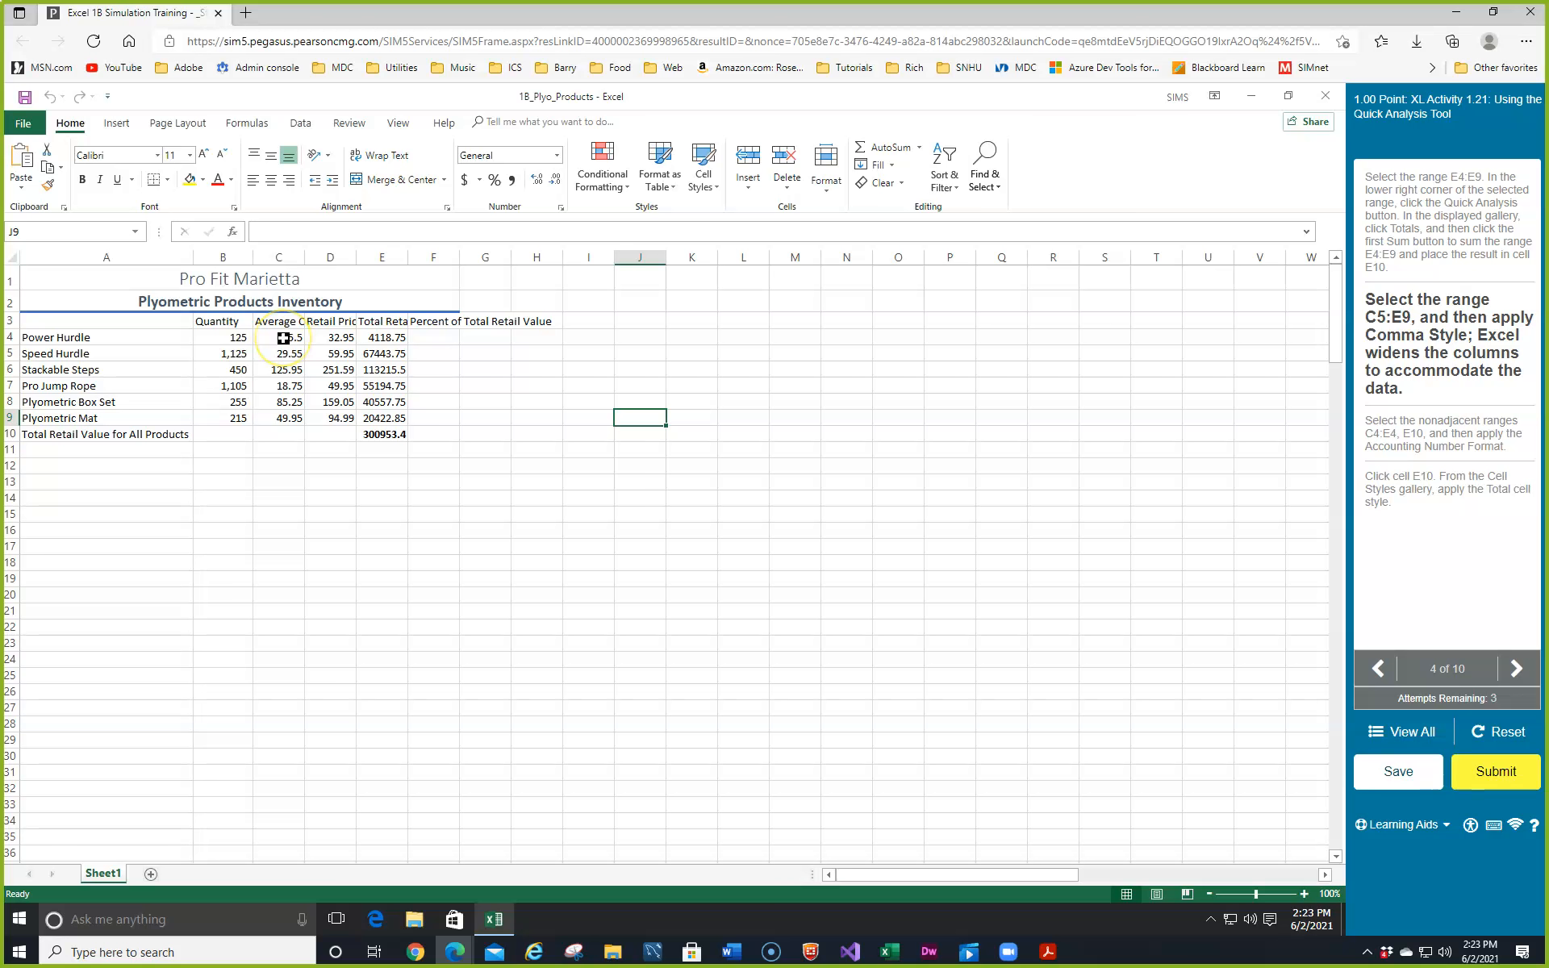
- Apply Comma Style to C5:E9 and the Accounting Number Format to the nonadjacent ranges C4:E4 and E10
{"action": "left_click_drag", "start_coordinate": [283, 353], "coordinate": [390, 415]}
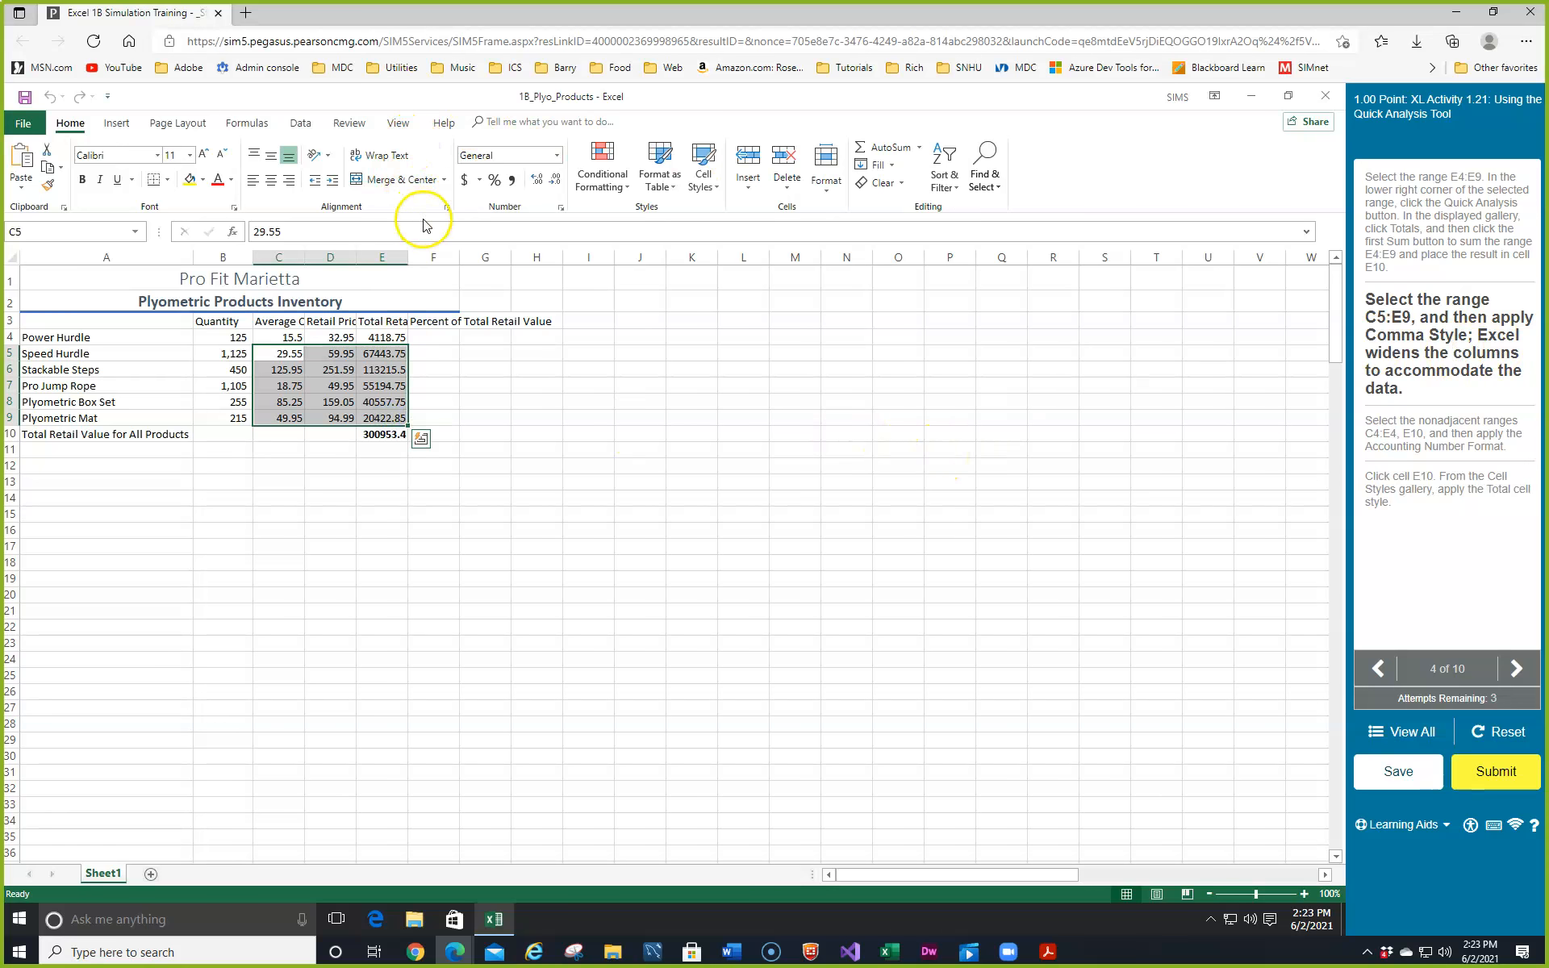
{"action": "left_click", "coordinate": [511, 181]}
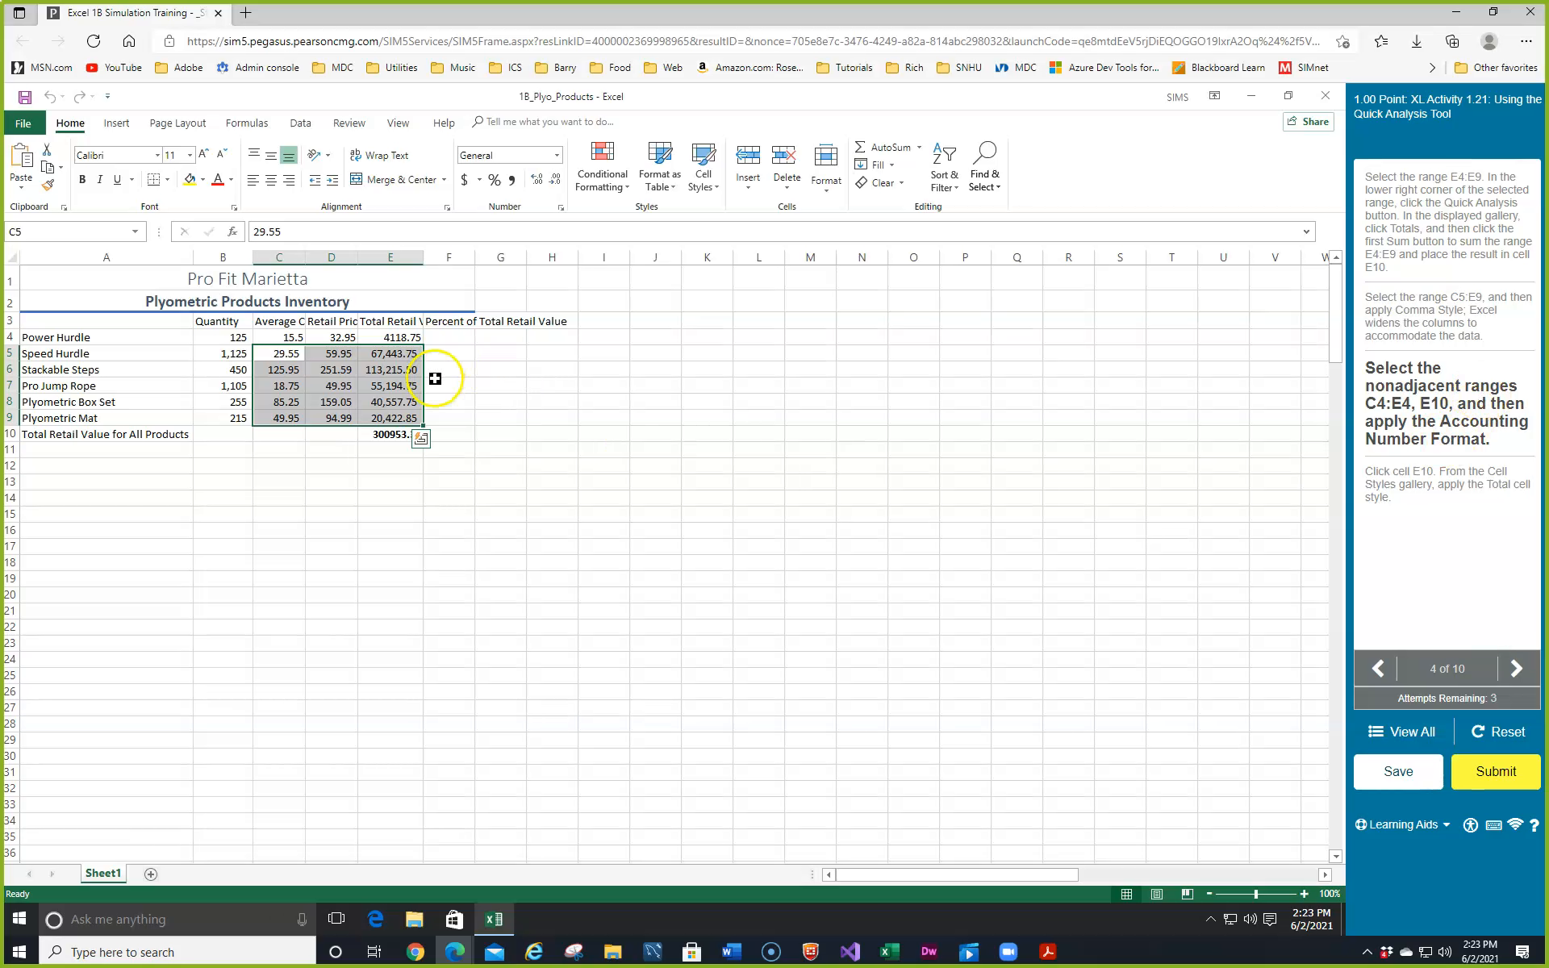
{"action": "left_click_drag", "start_coordinate": [266, 337], "coordinate": [379, 336]}
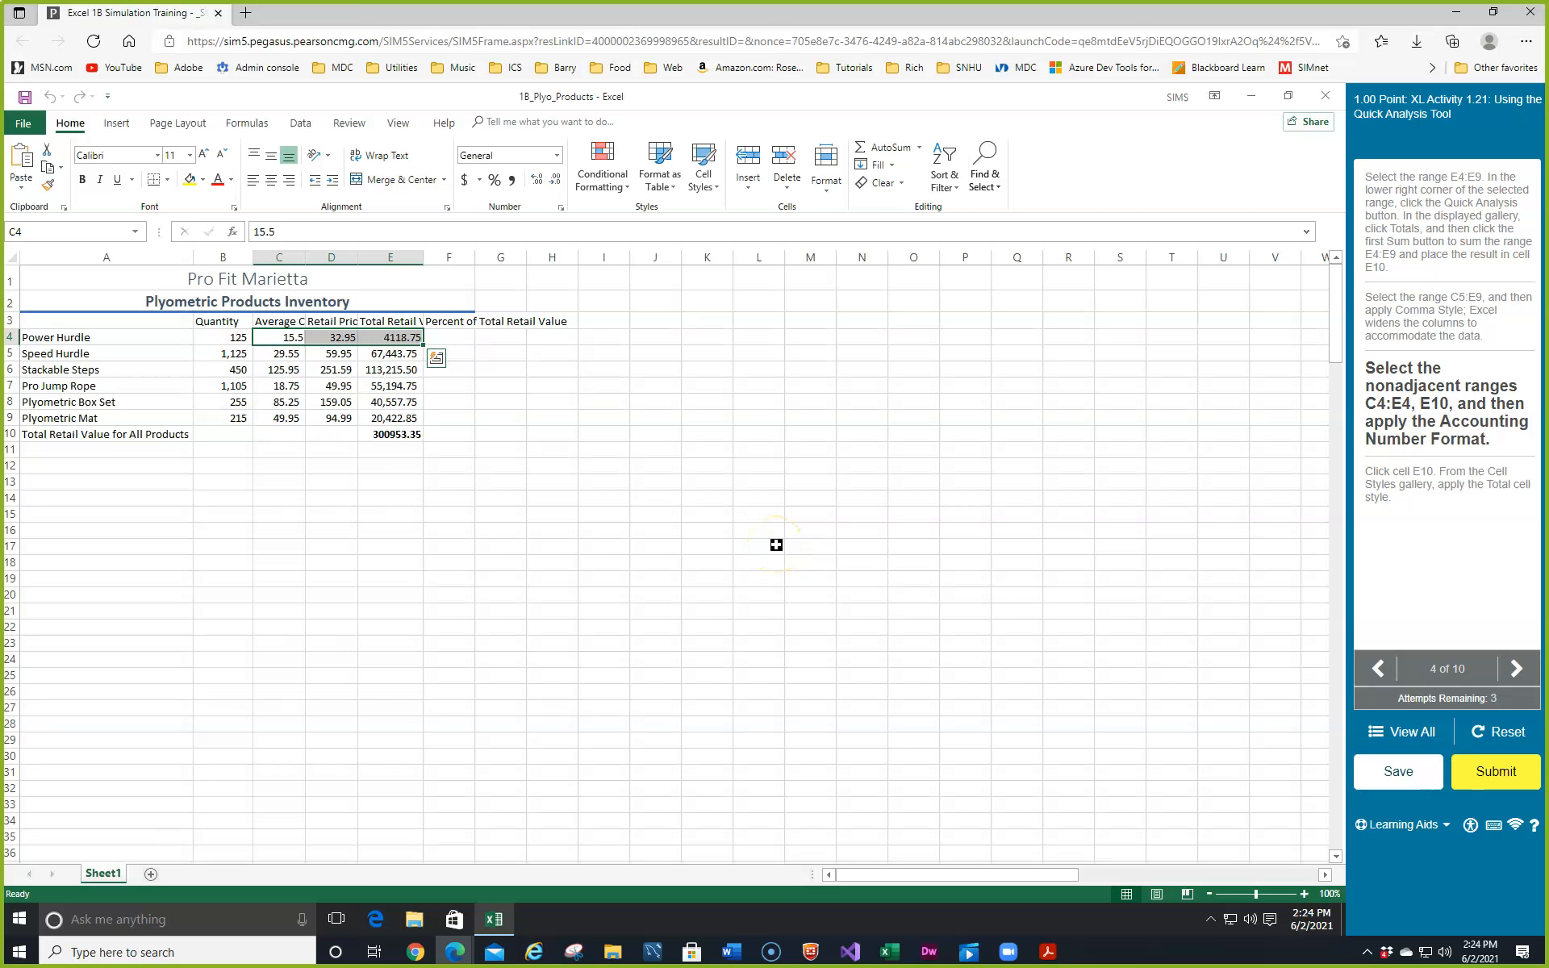
{"action": "left_click", "coordinate": [403, 433], "text": "ctrl"}
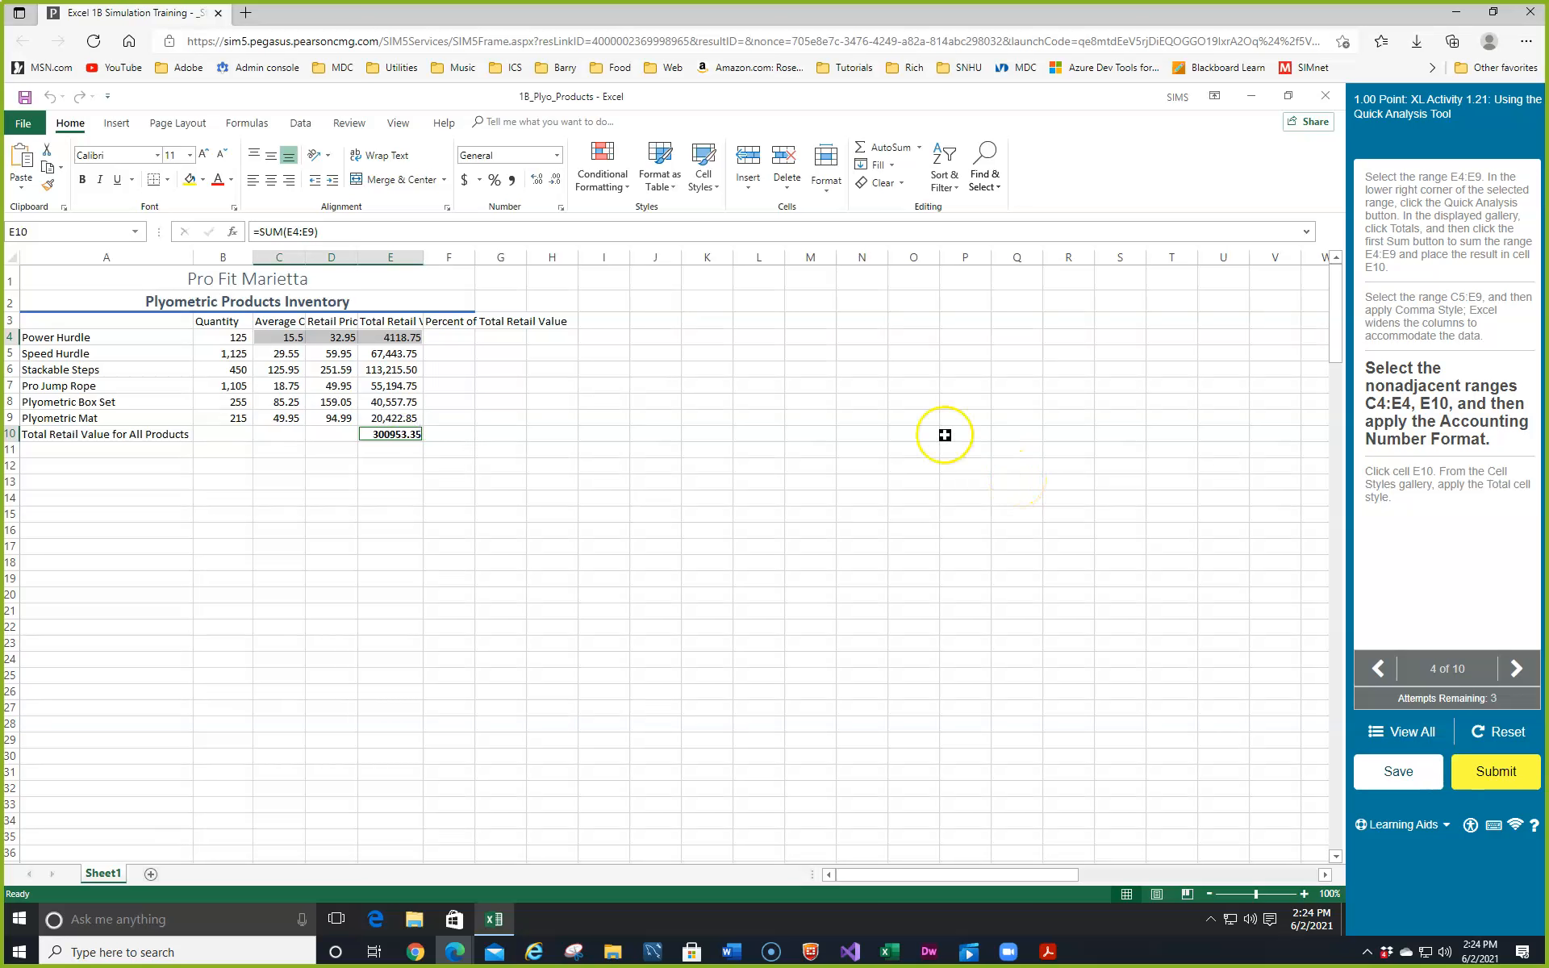
{"action": "left_click", "coordinate": [467, 179]}
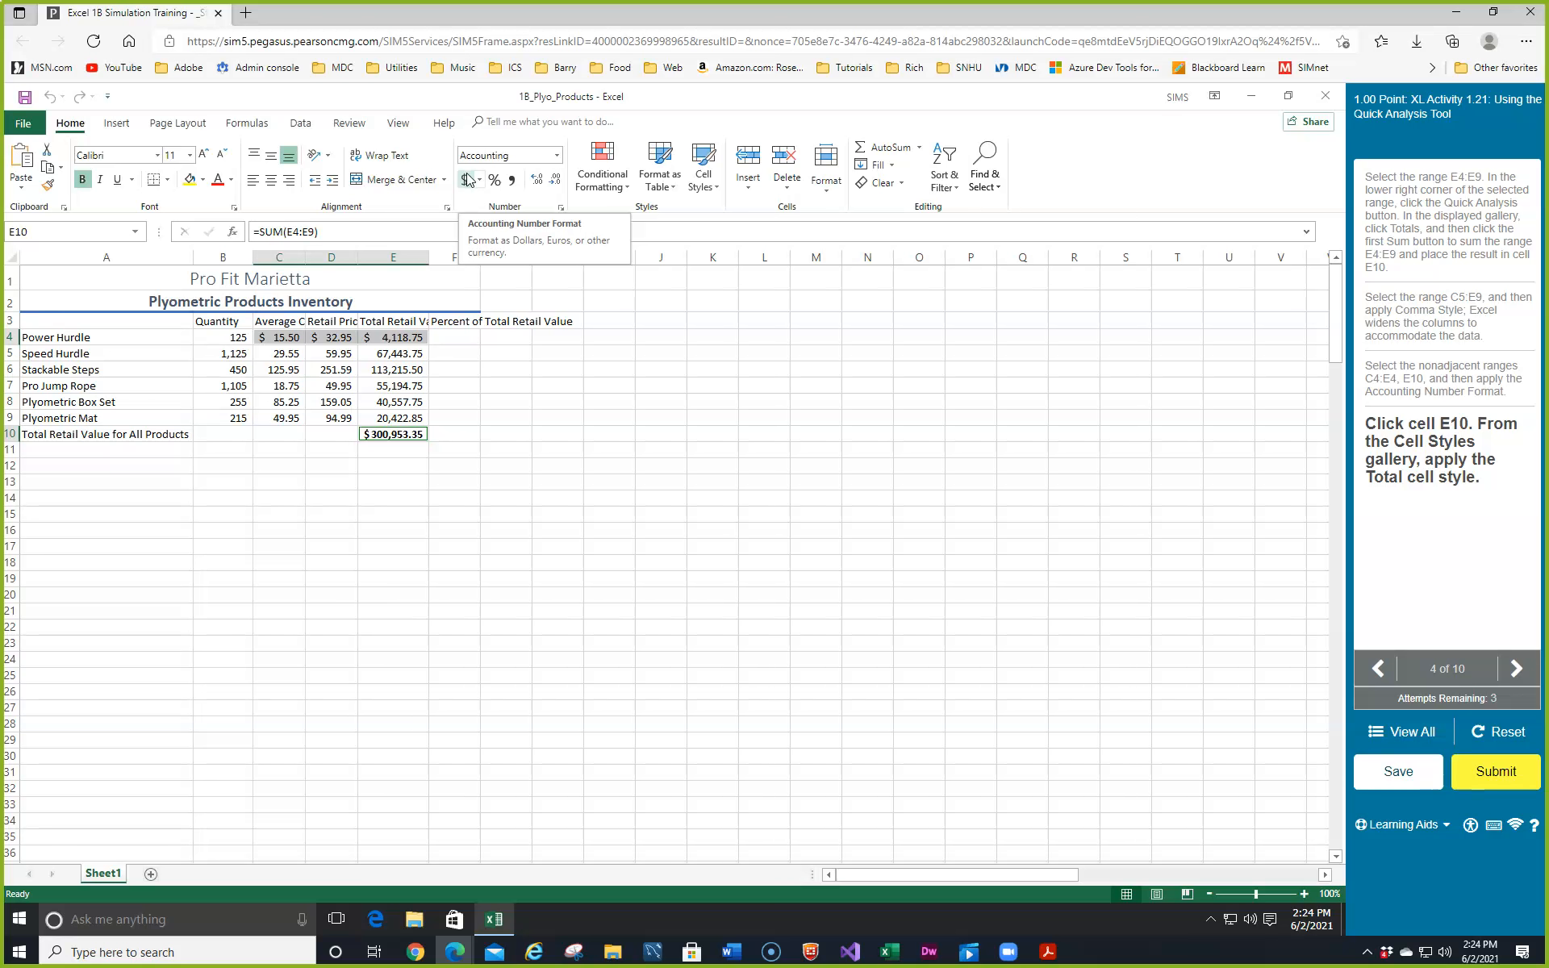
- Apply the Total cell style to cell E10
{"action": "left_click", "coordinate": [393, 440]}
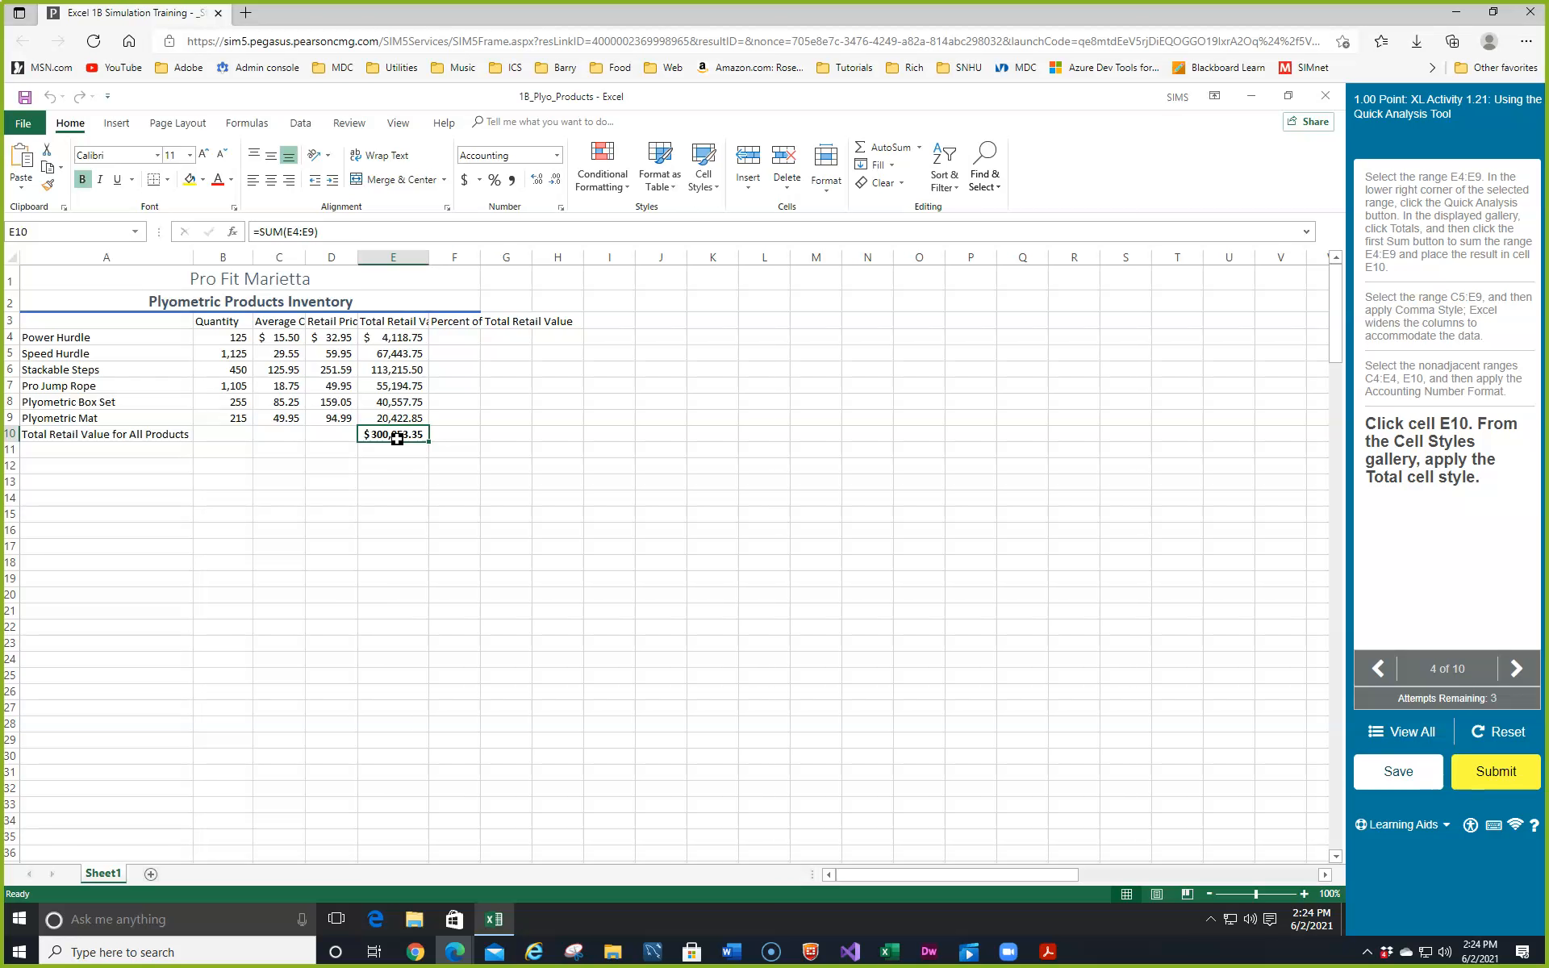
{"action": "left_click", "coordinate": [716, 190]}
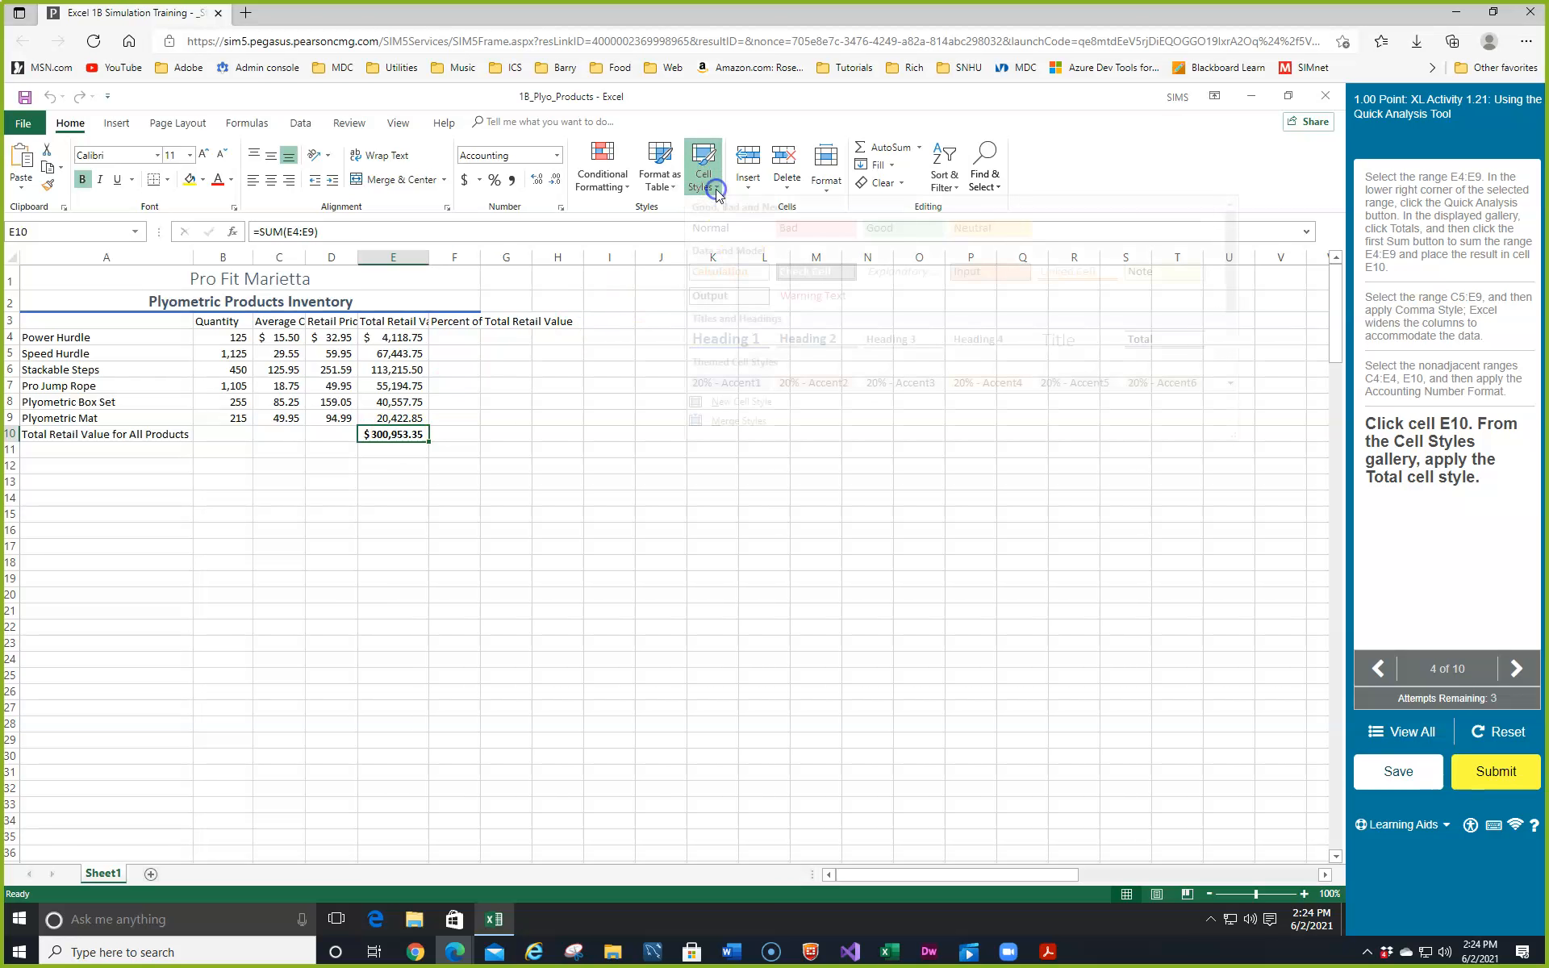
{"action": "left_click", "coordinate": [1156, 339]}
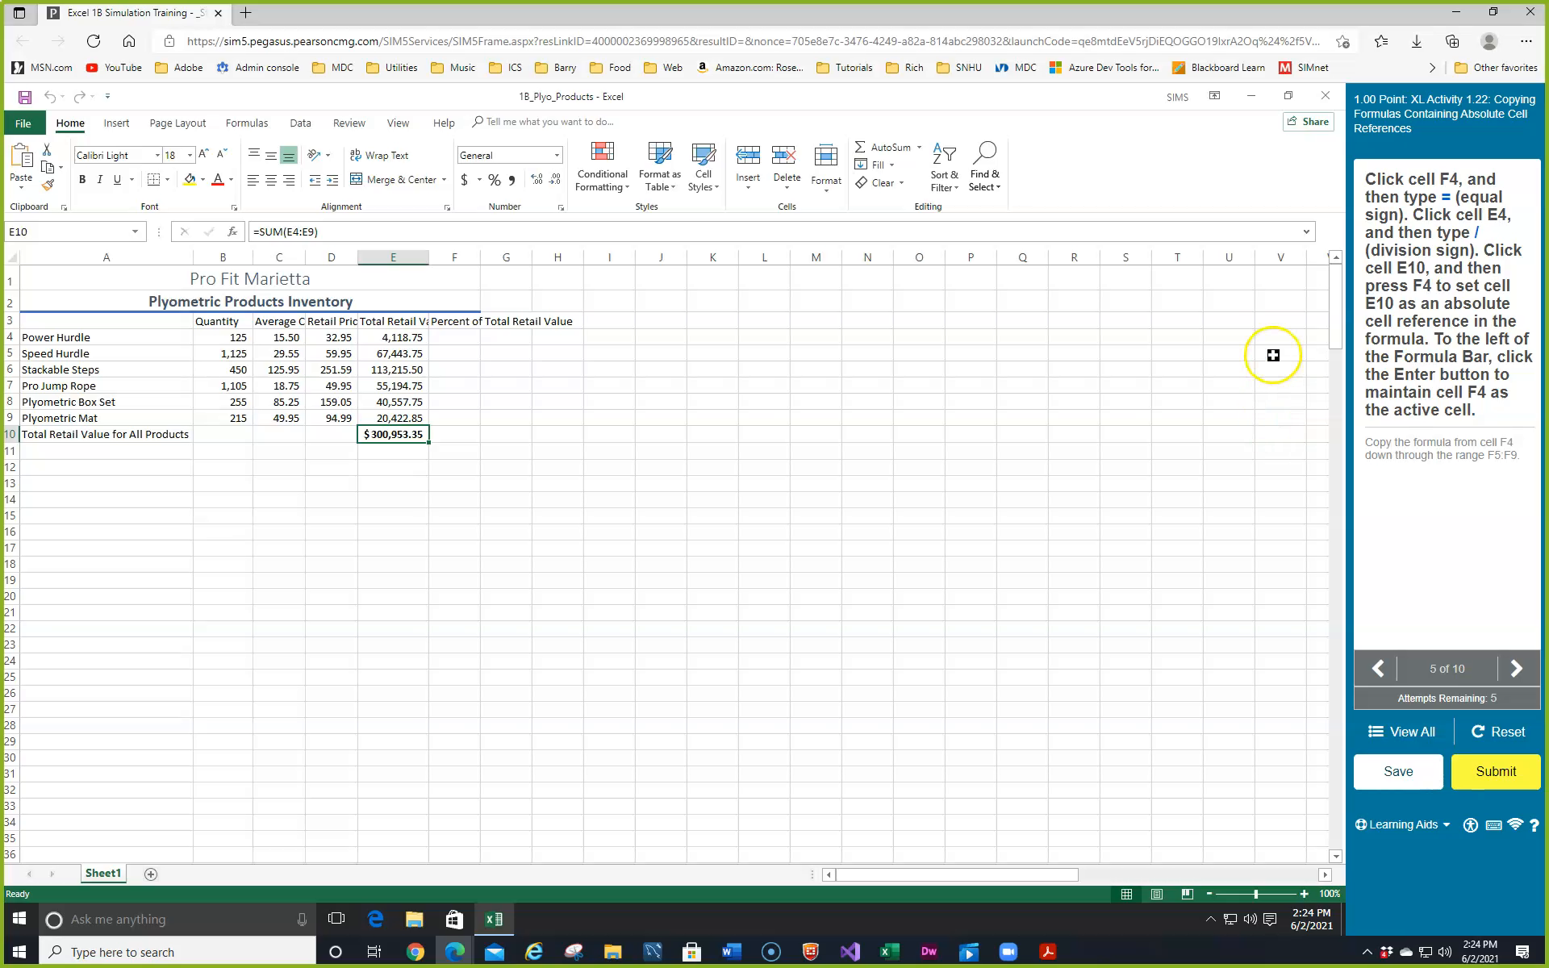
- Enter the formula =E4/$E$10 in cell F4, with E10 as an absolute reference, for the Power Hurdle's percent of total
{"action": "left_click", "coordinate": [454, 333]}
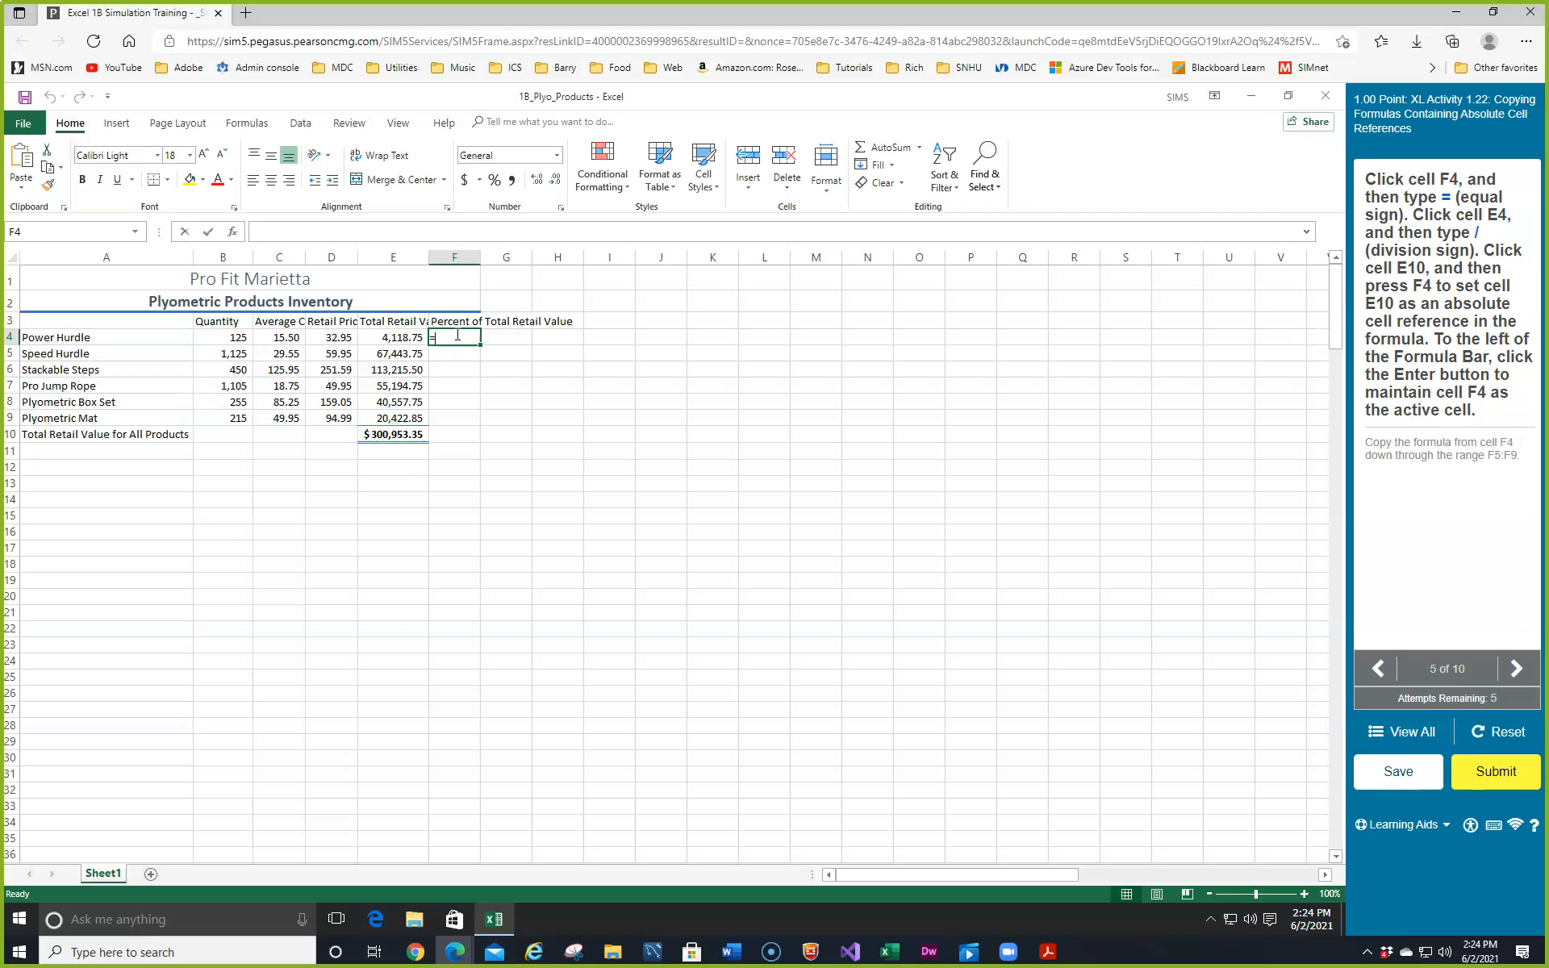
{"action": "type", "text": "="}
{"action": "left_click", "coordinate": [401, 338]}
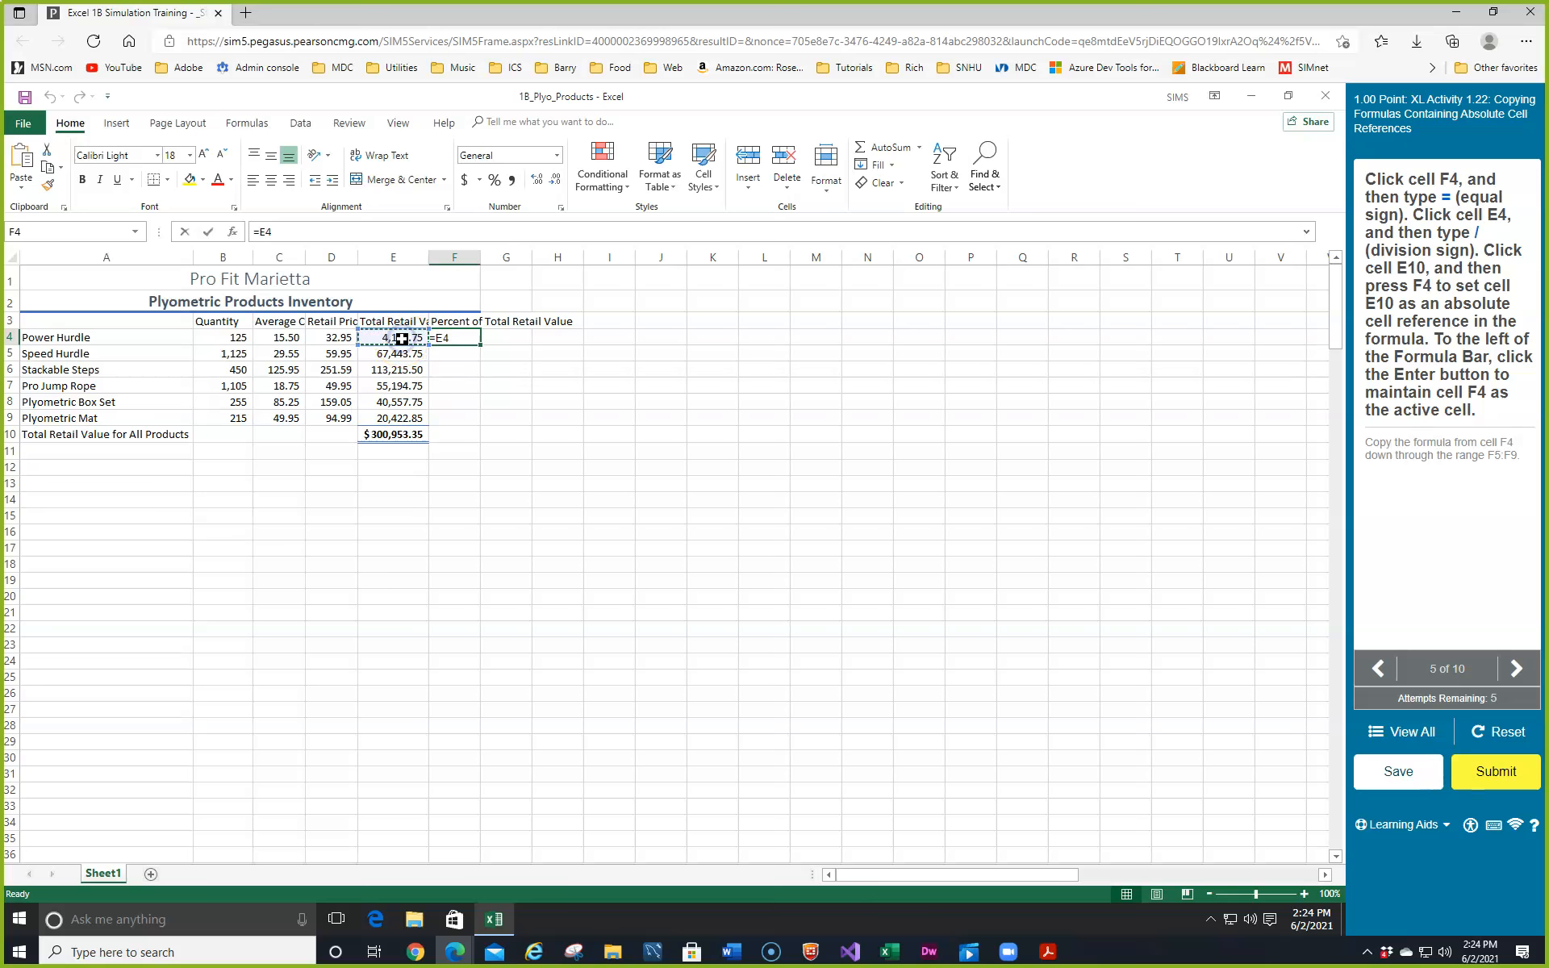
{"action": "left_click", "coordinate": [473, 338]}
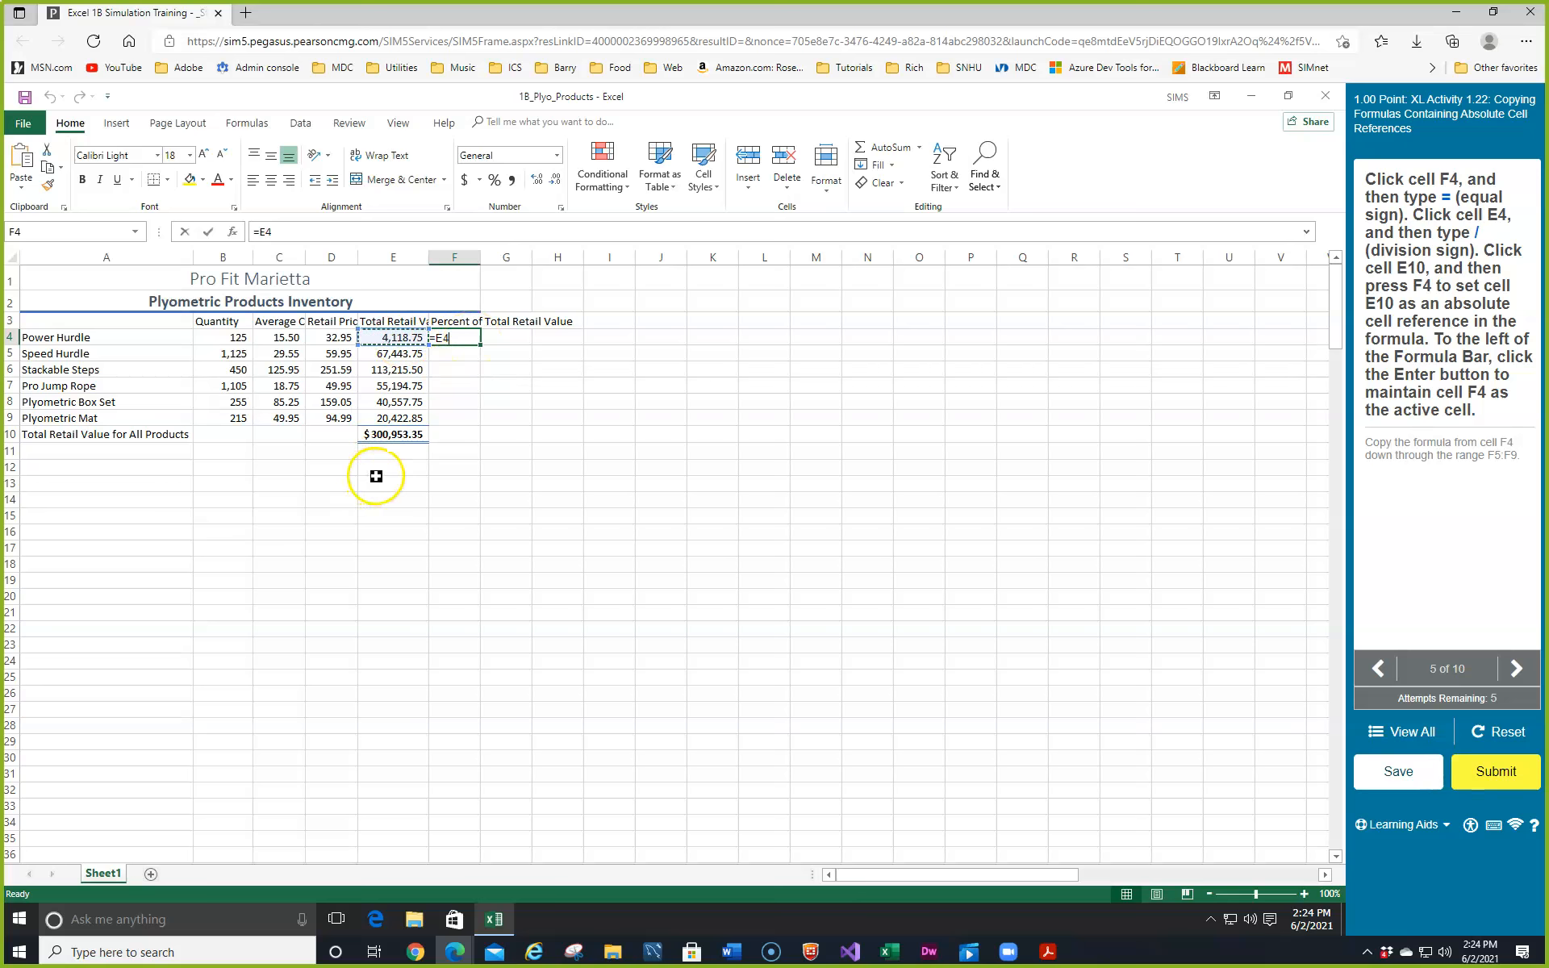
{"action": "type", "text": "/"}
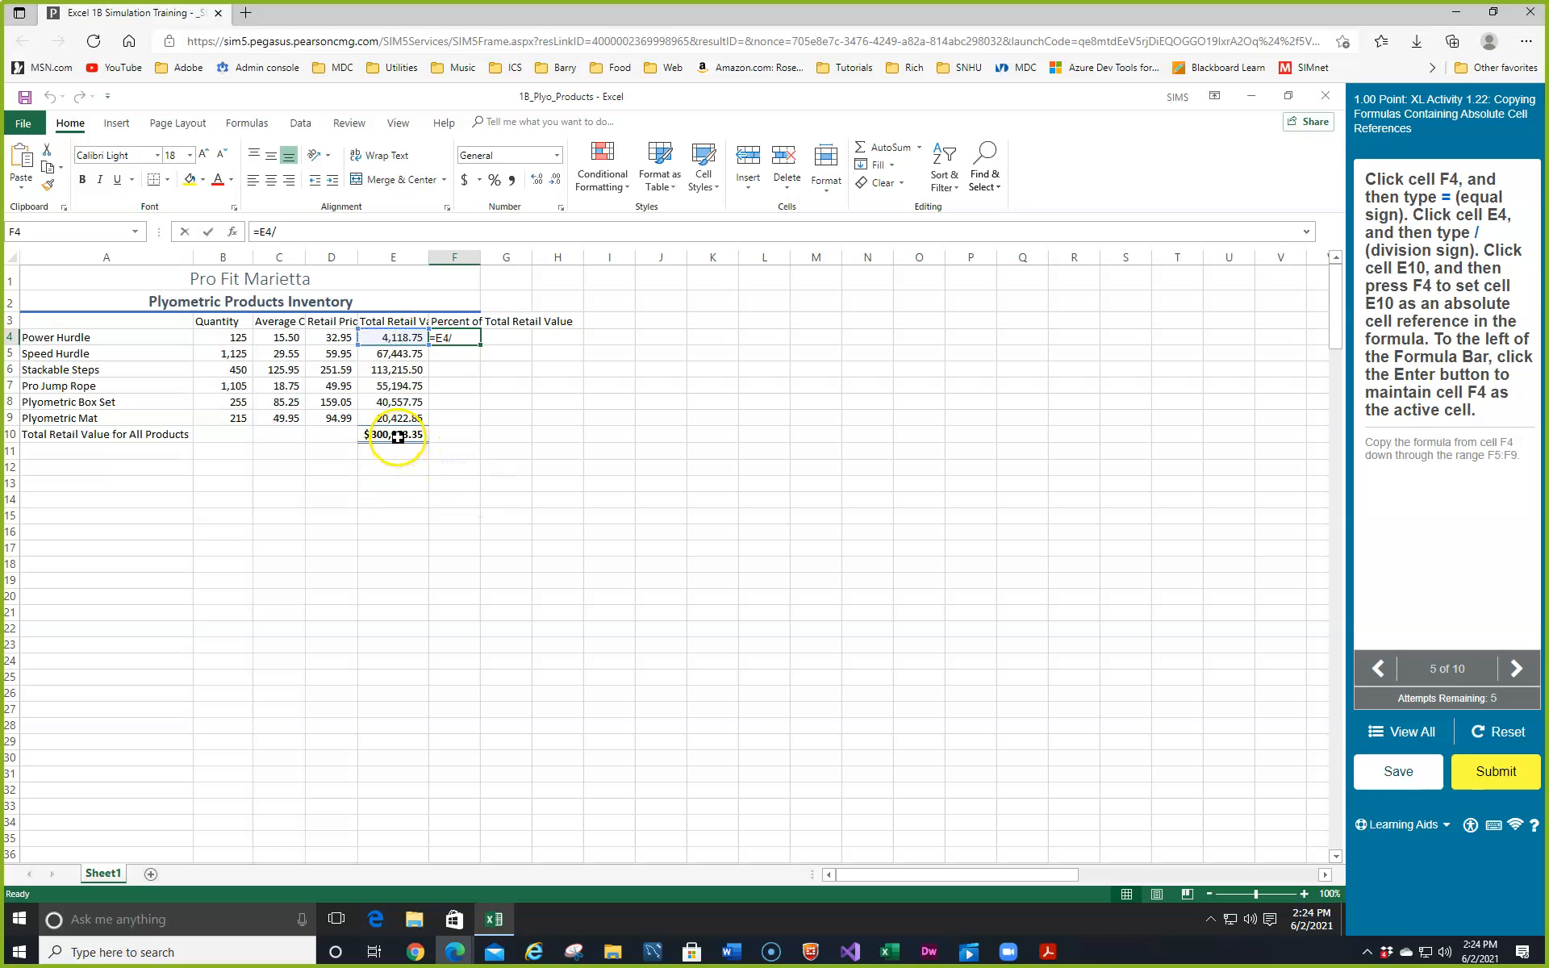
{"action": "left_click", "coordinate": [400, 436]}
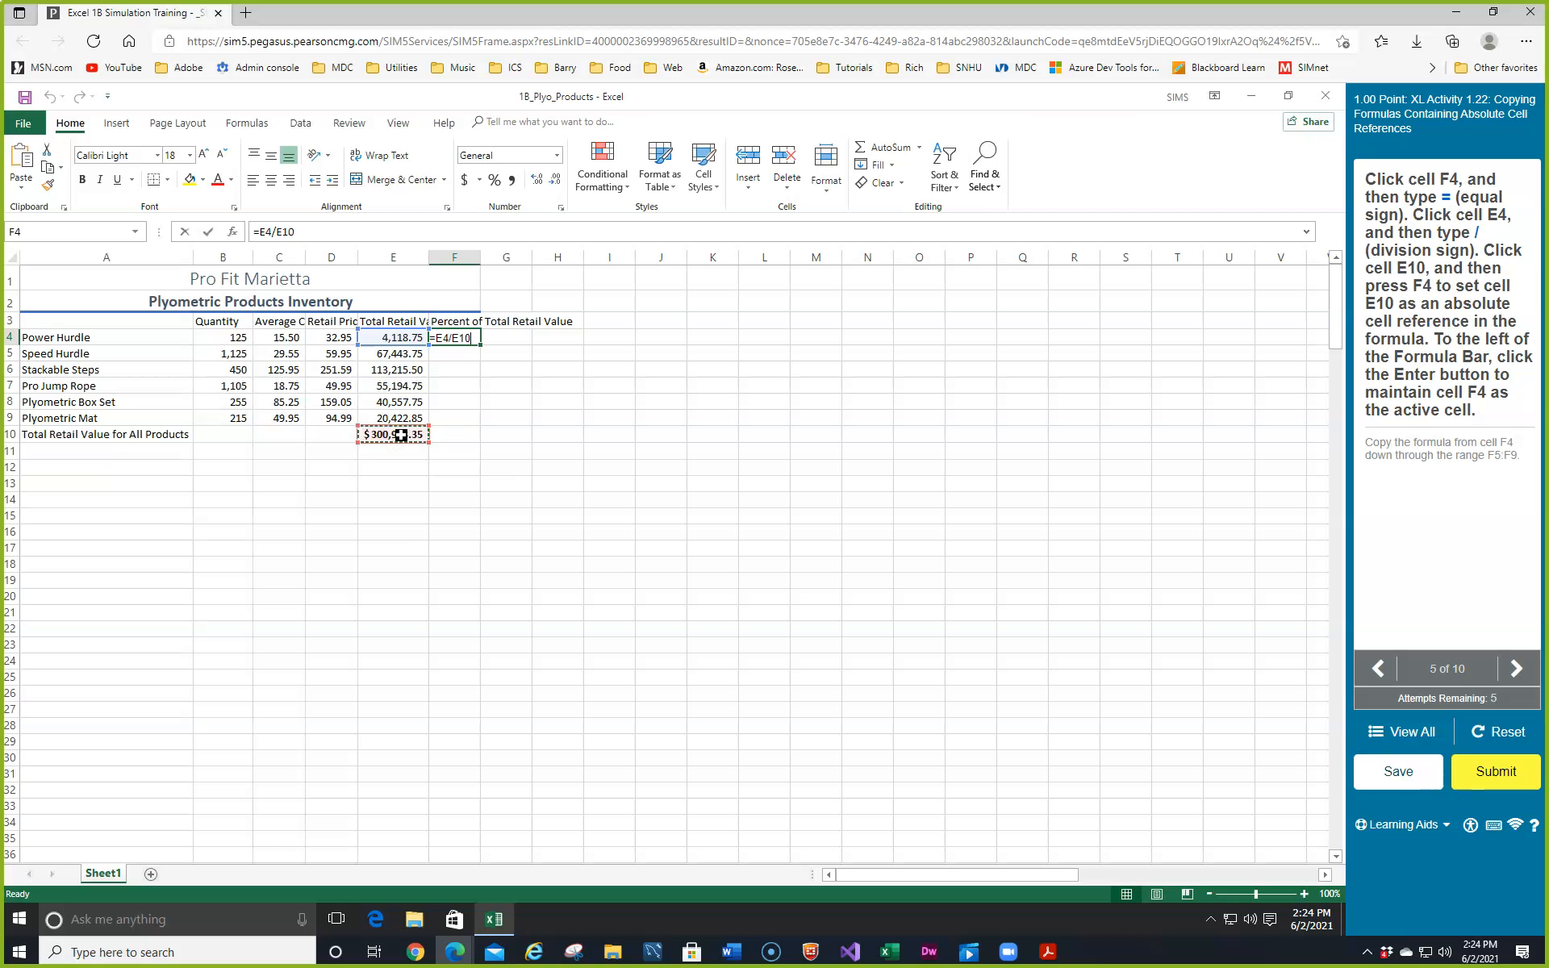
{"action": "left_click", "coordinate": [467, 335]}
{"action": "key", "text": "F4"}
{"action": "key", "text": "Return"}
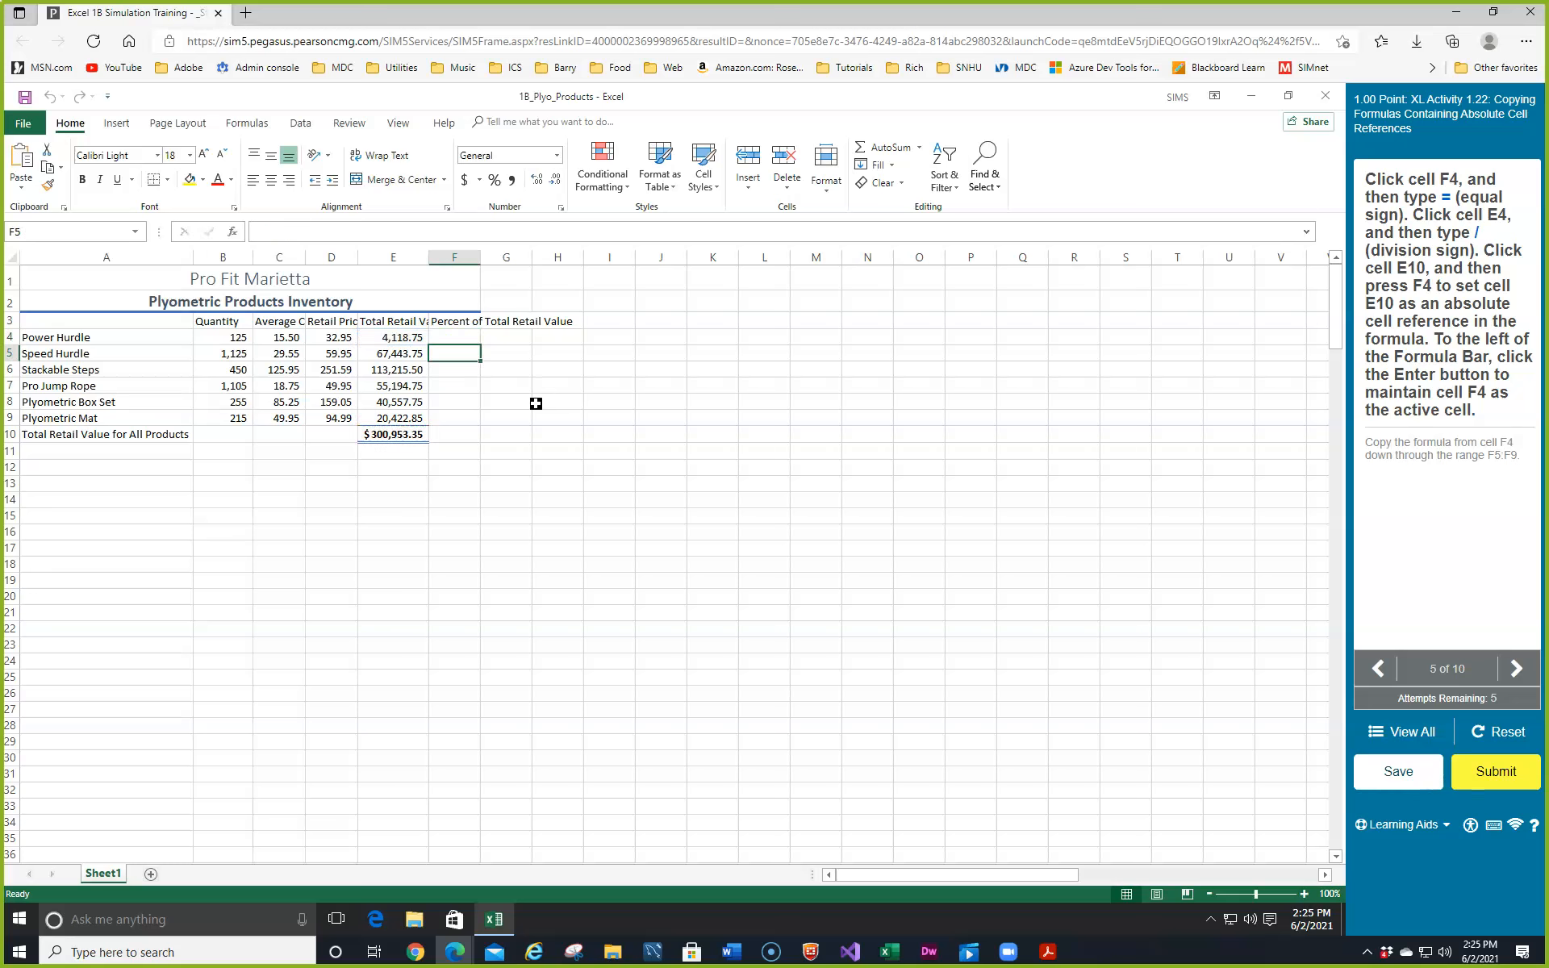
- Fill the formula in F4 down through F5:F9 and check the copied formulas in F5 and F6
{"action": "key", "text": "Up"}
{"action": "left_click", "coordinate": [481, 345]}
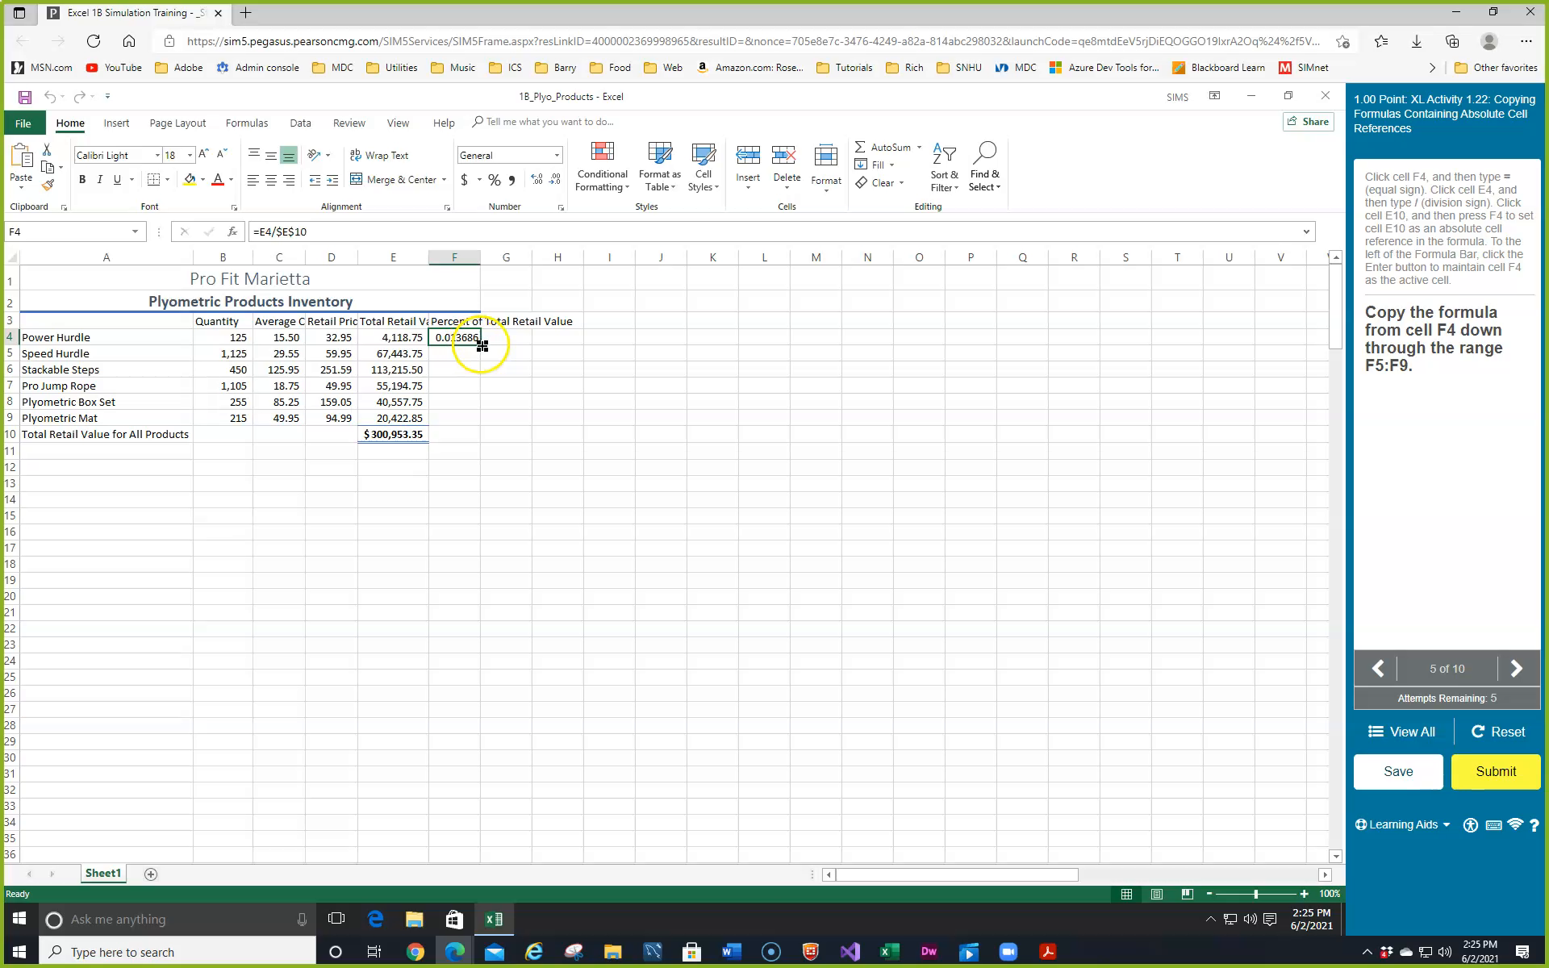
{"action": "left_click_drag", "start_coordinate": [481, 345], "coordinate": [489, 412]}
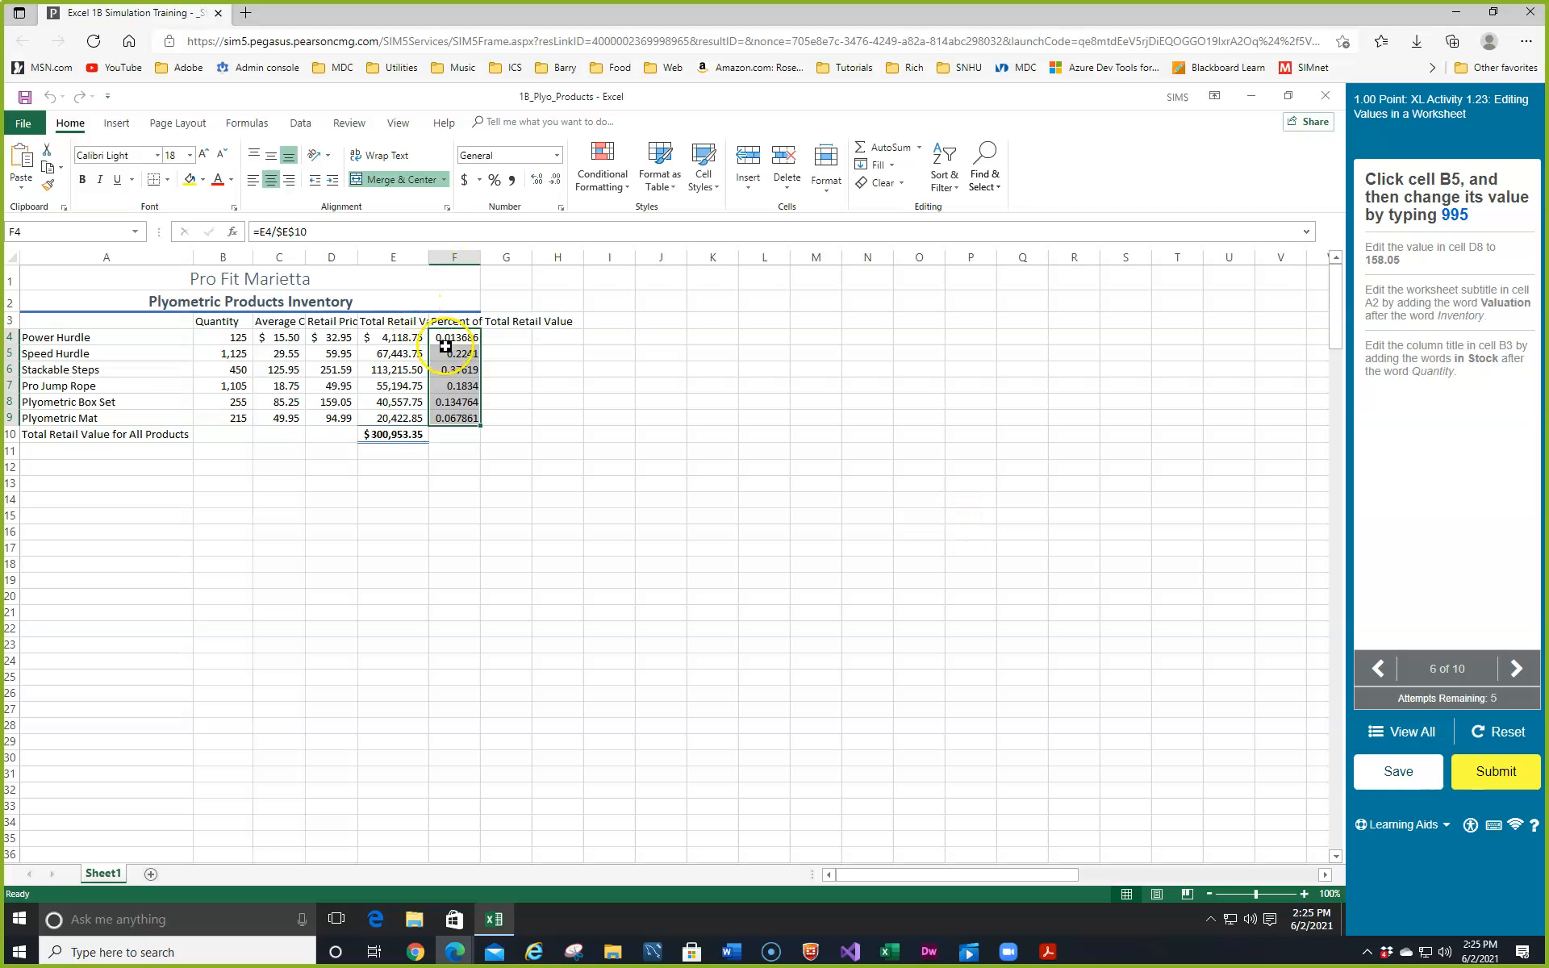
{"action": "left_click", "coordinate": [456, 355]}
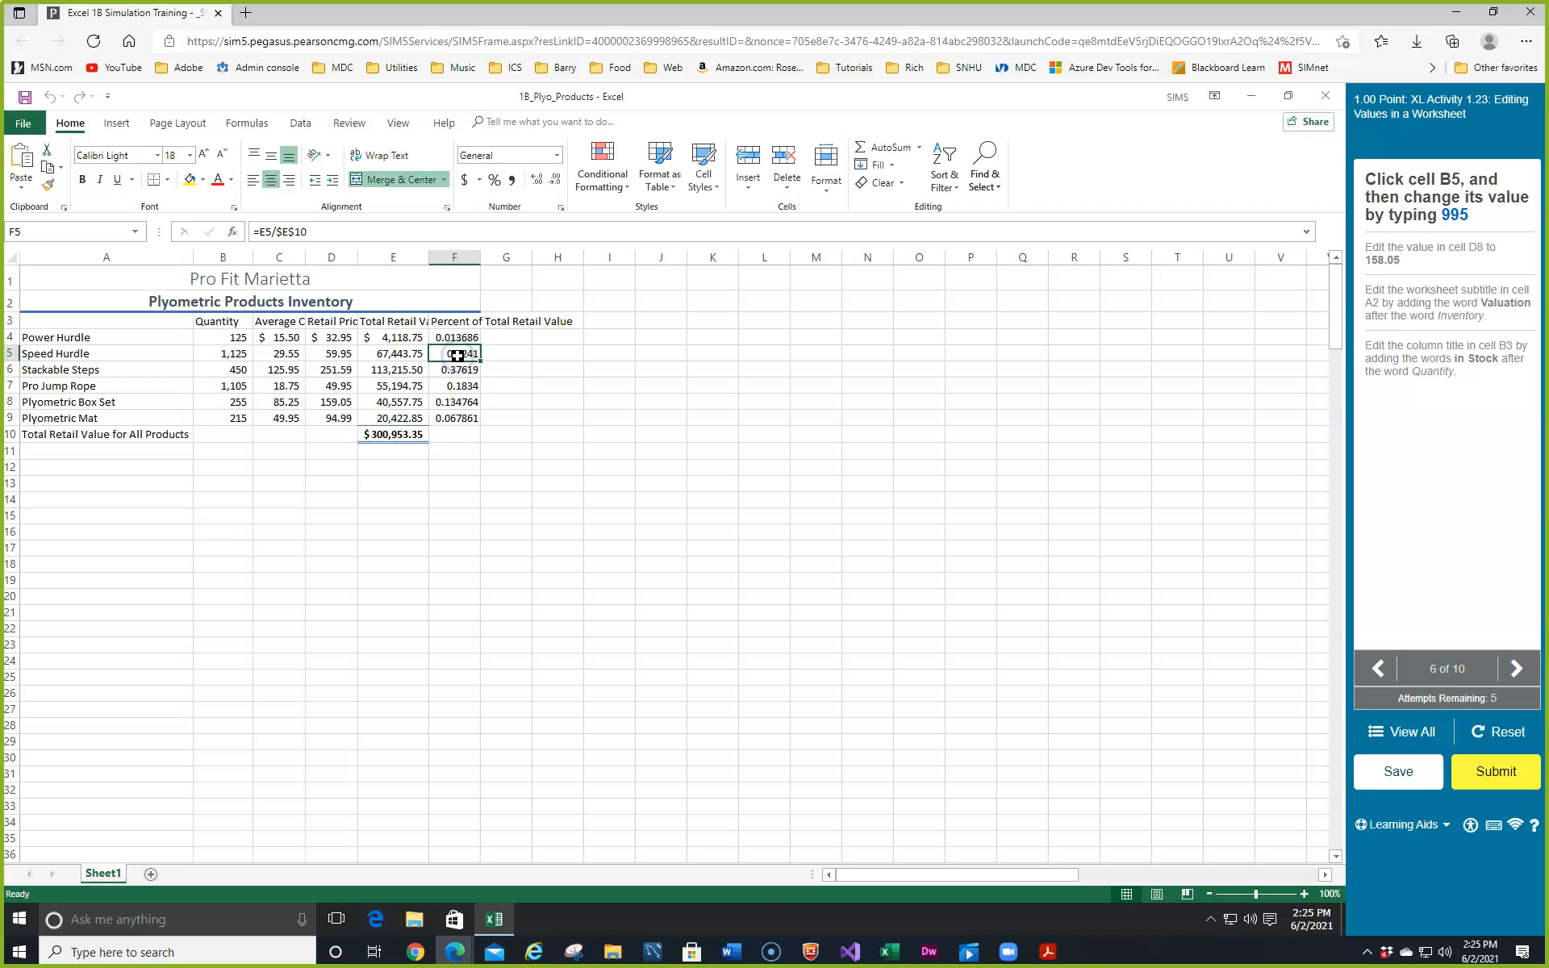
{"action": "left_click", "coordinate": [447, 369]}
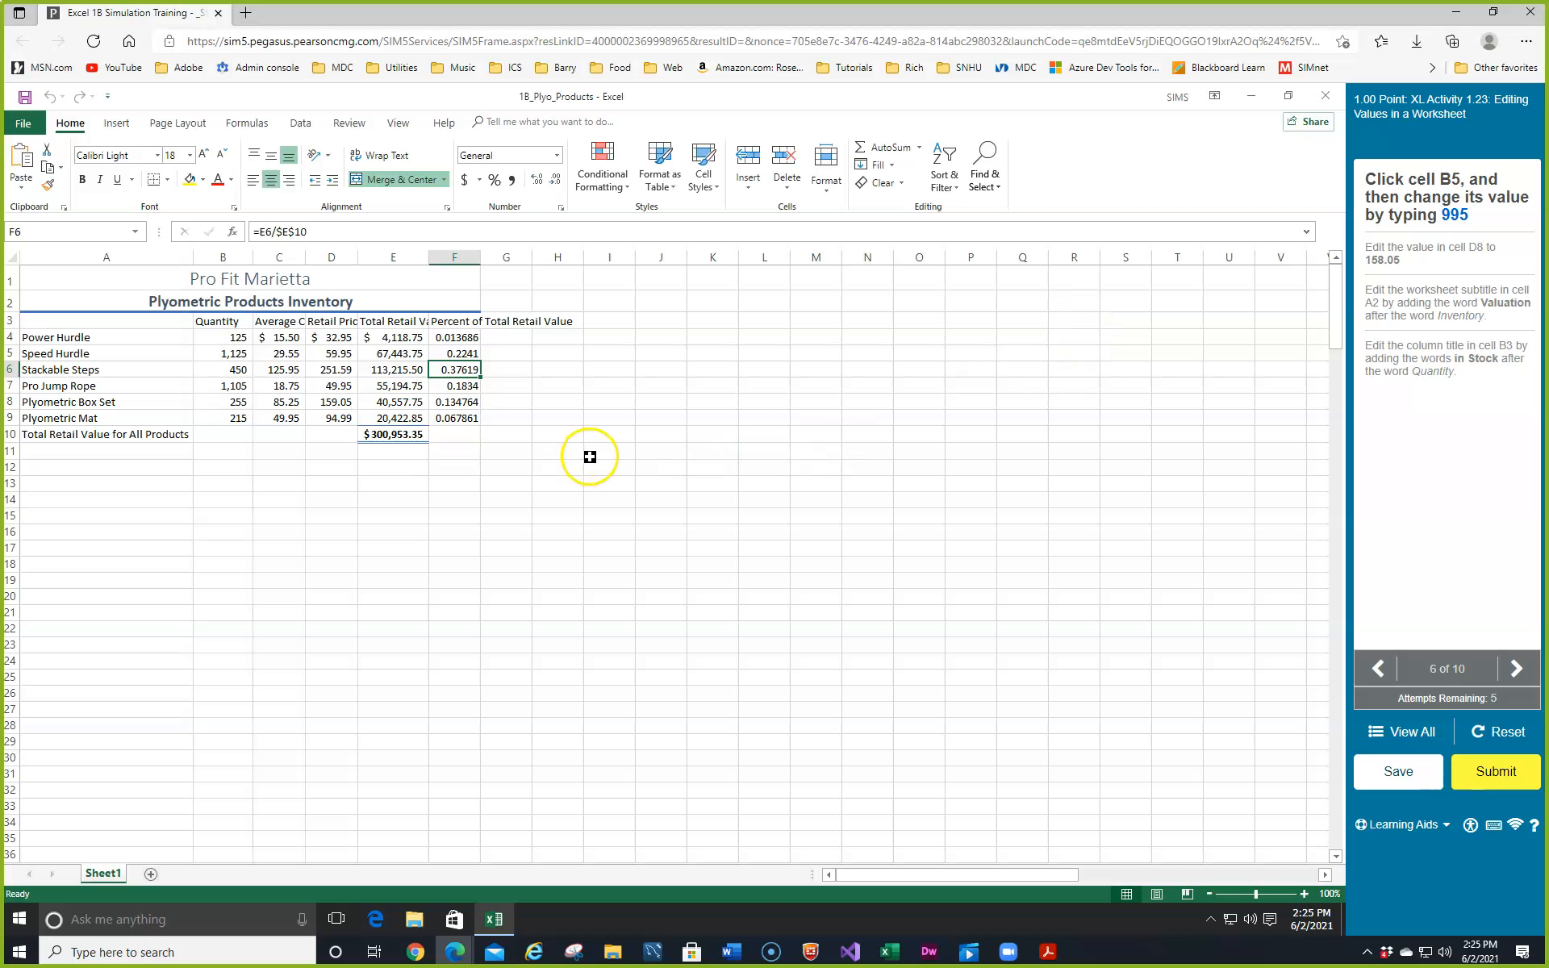
- Change the Speed Hurdle quantity in cell B5 to 995
{"action": "left_click", "coordinate": [224, 356]}
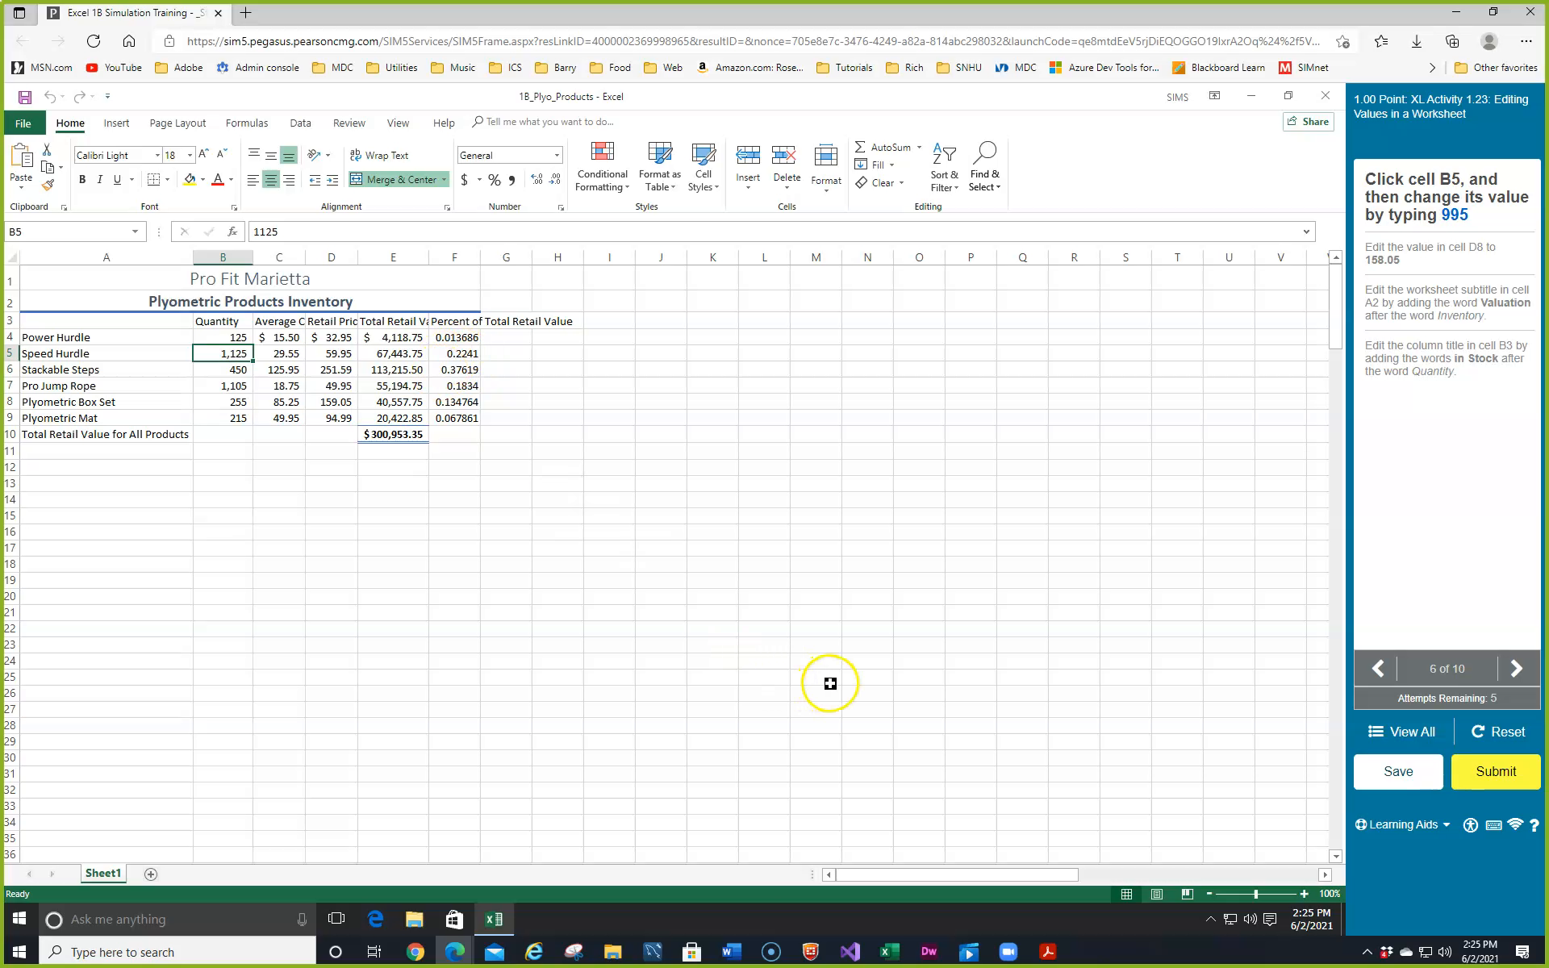
{"action": "type", "text": "99"}
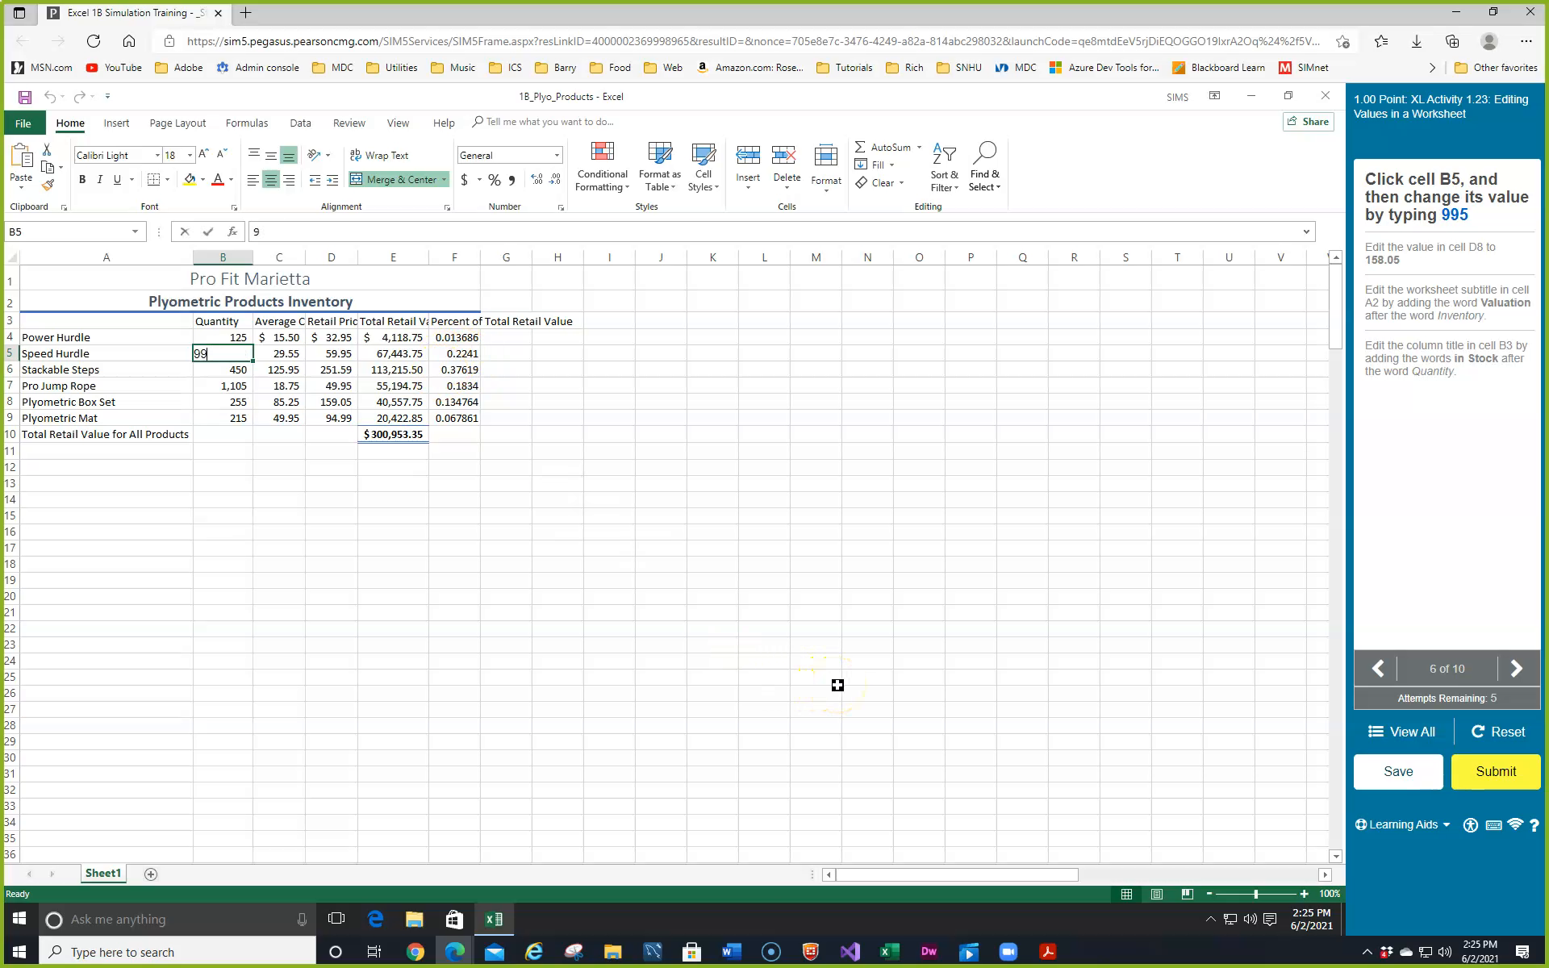
{"action": "type", "text": "5"}
{"action": "key", "text": "Return"}
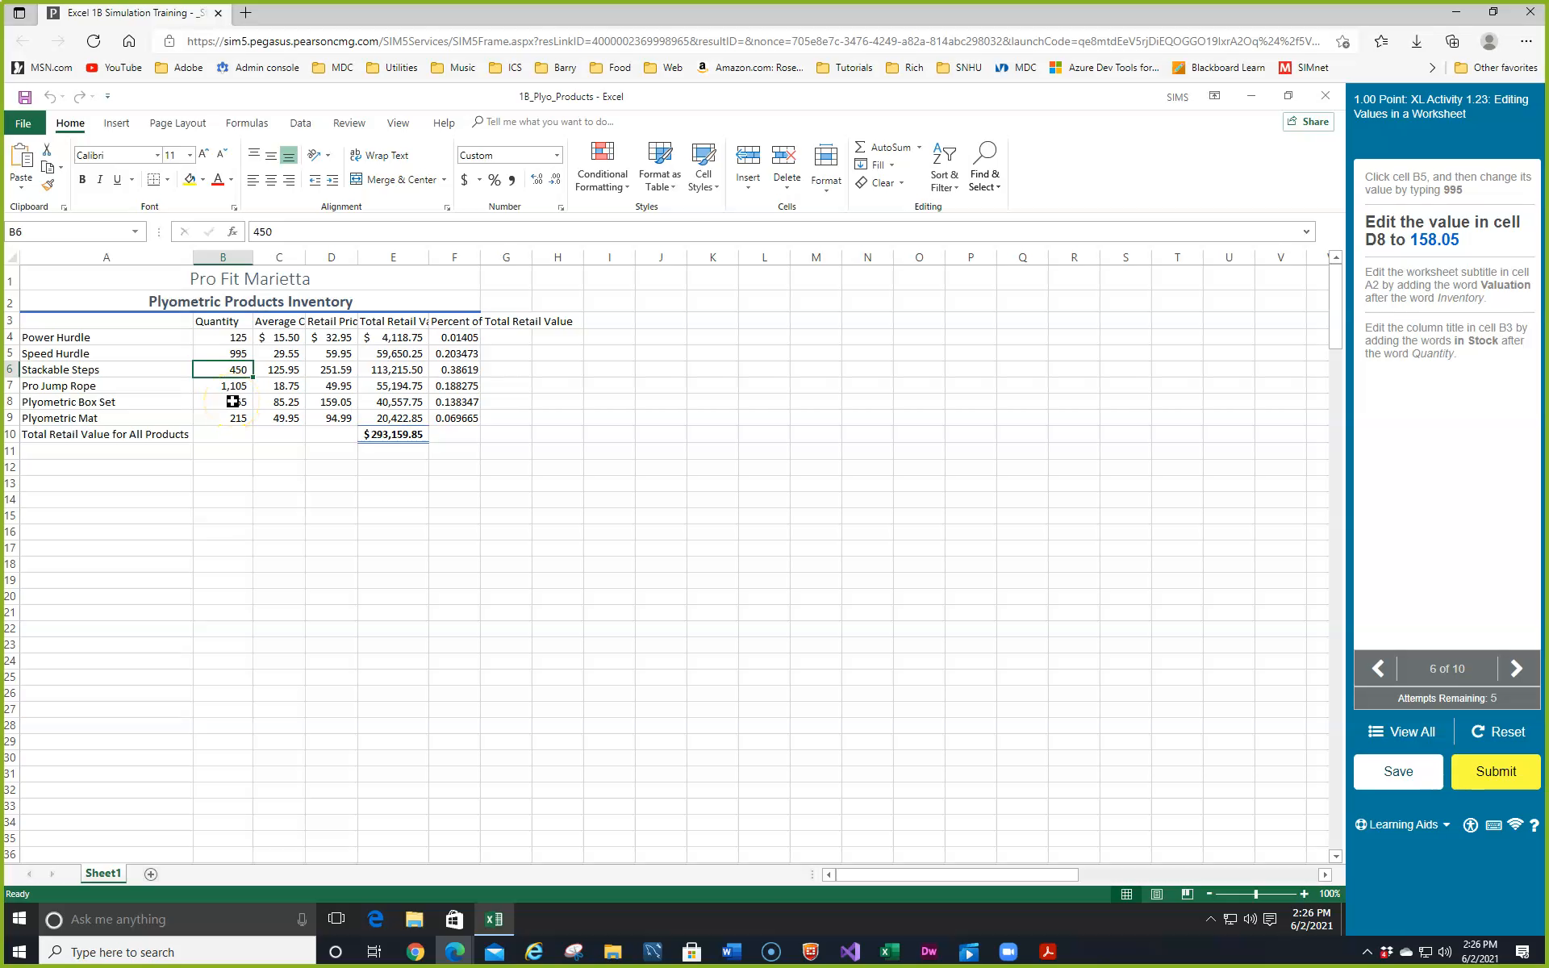
- Edit the Plyometric Box Set retail price in cell D8 to 158.05
{"action": "left_click", "coordinate": [343, 408]}
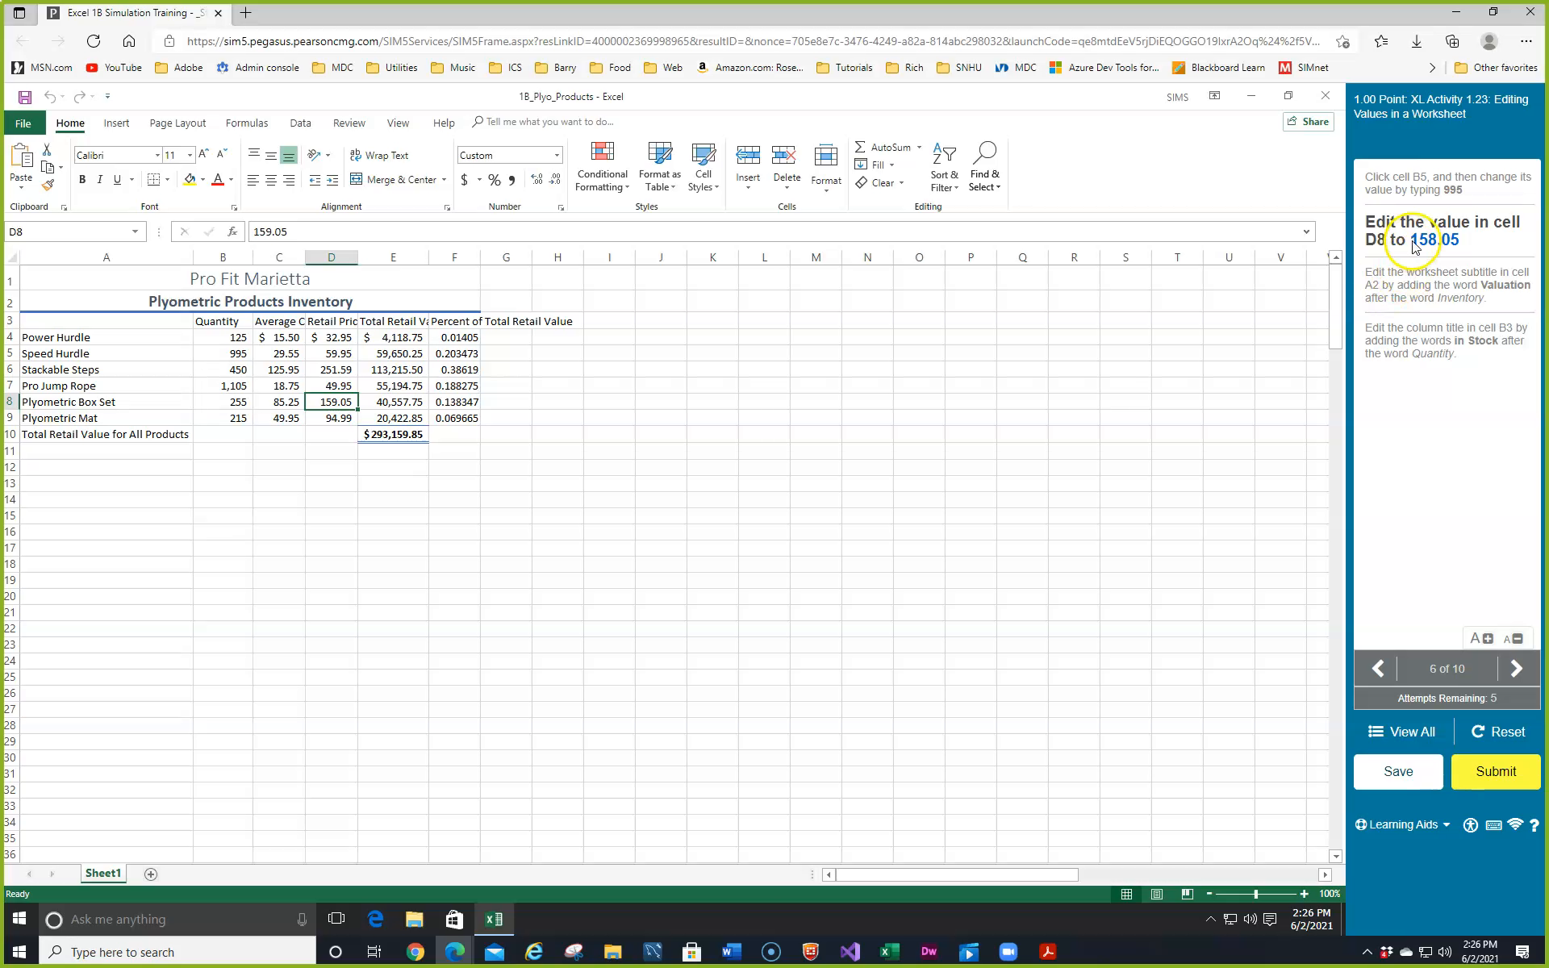
{"action": "left_click", "coordinate": [268, 232]}
{"action": "key", "text": "Delete"}
{"action": "type", "text": "8"}
{"action": "key", "text": "Return"}
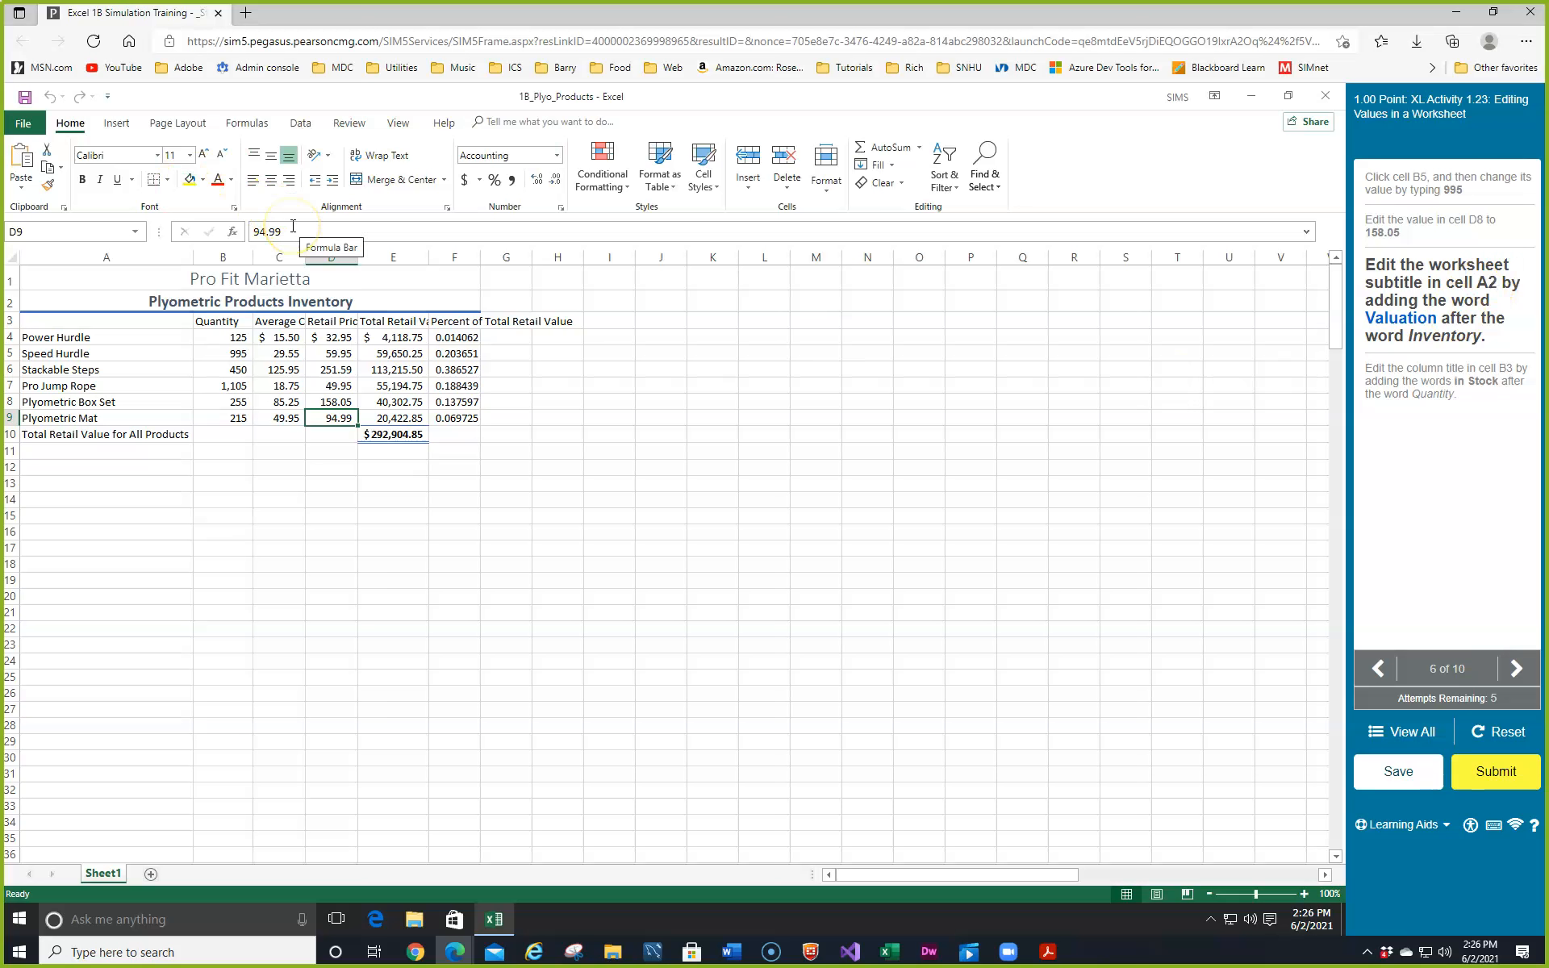
- Edit the subtitle in cell A2 to read "Plyometric Products Inventory Valuation"
{"action": "left_click", "coordinate": [67, 300]}
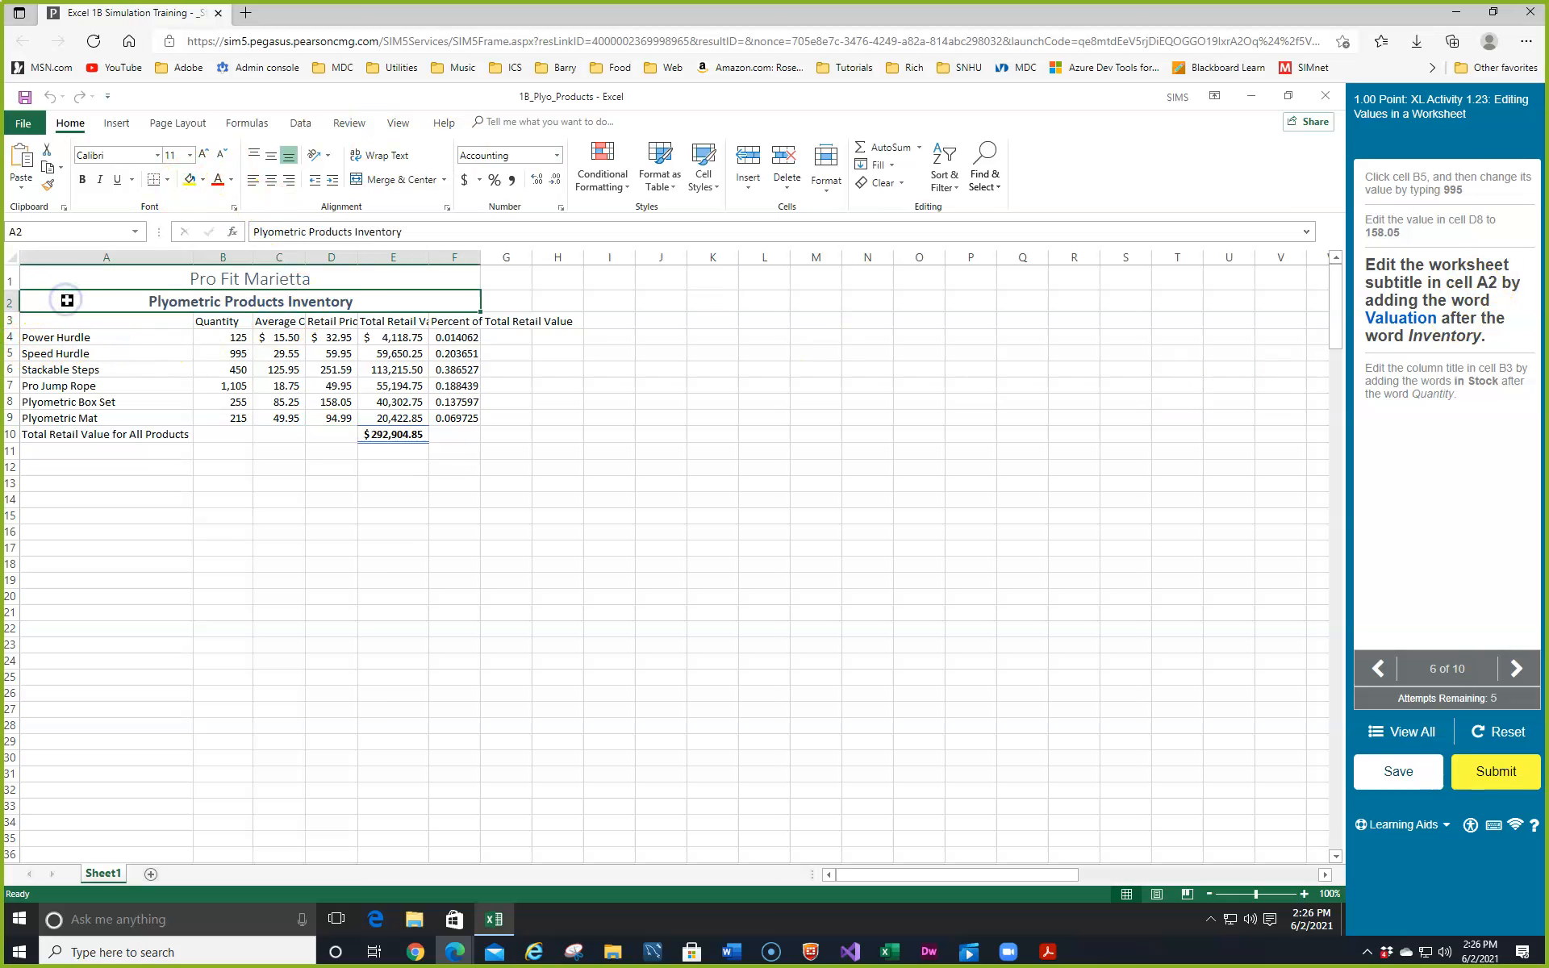
{"action": "left_click", "coordinate": [415, 234]}
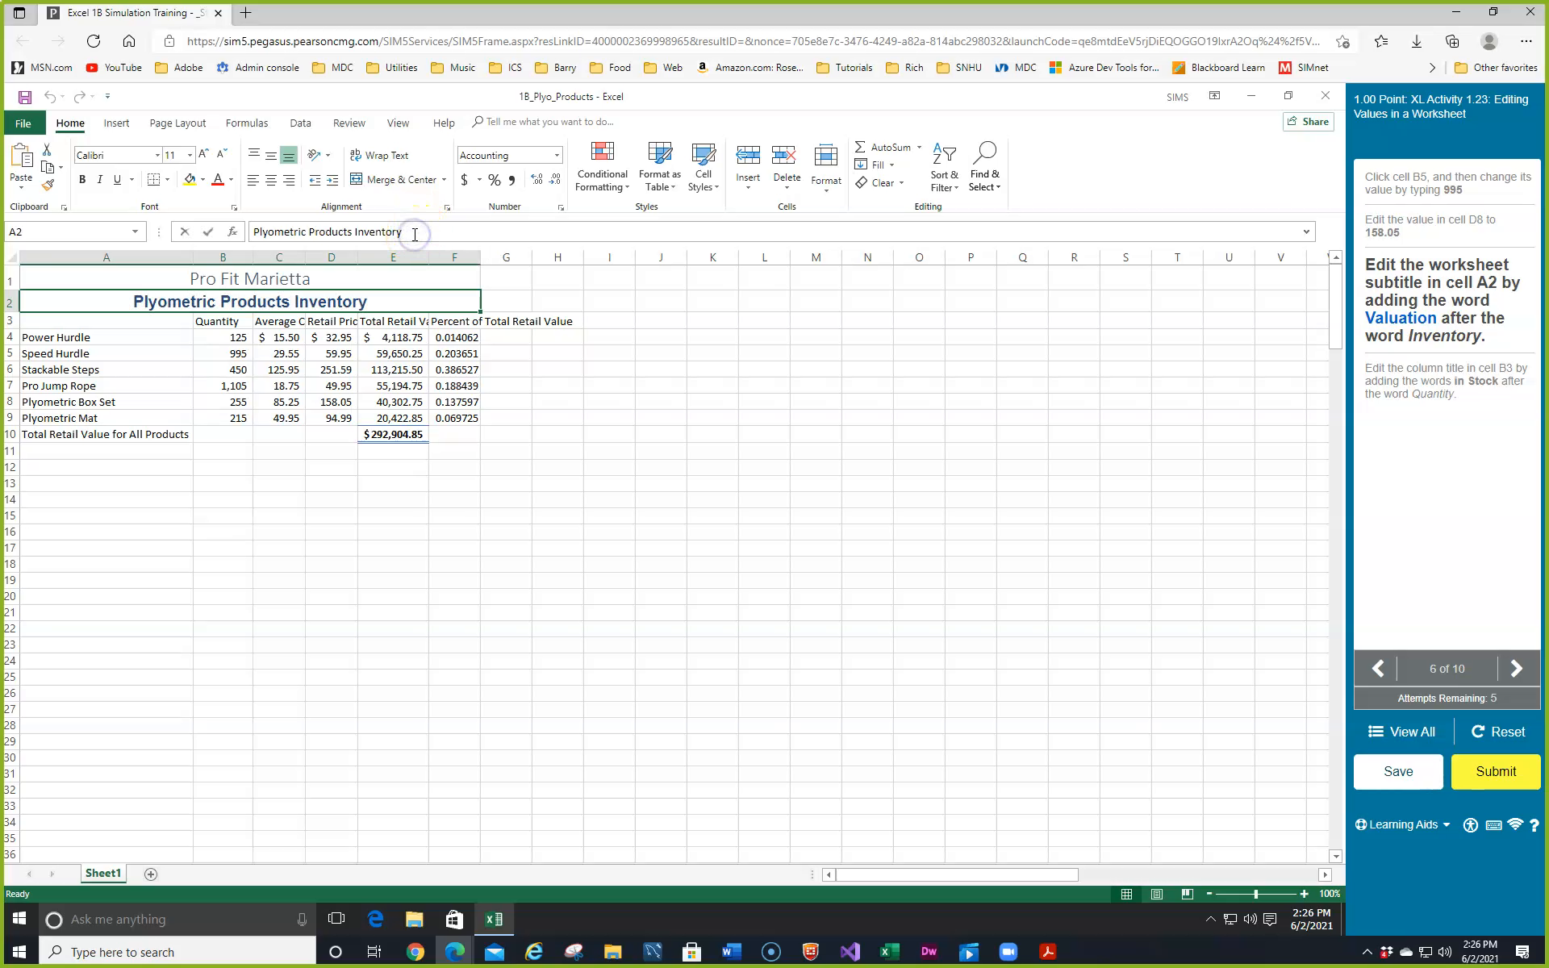
{"action": "type", "text": "Valudation"}
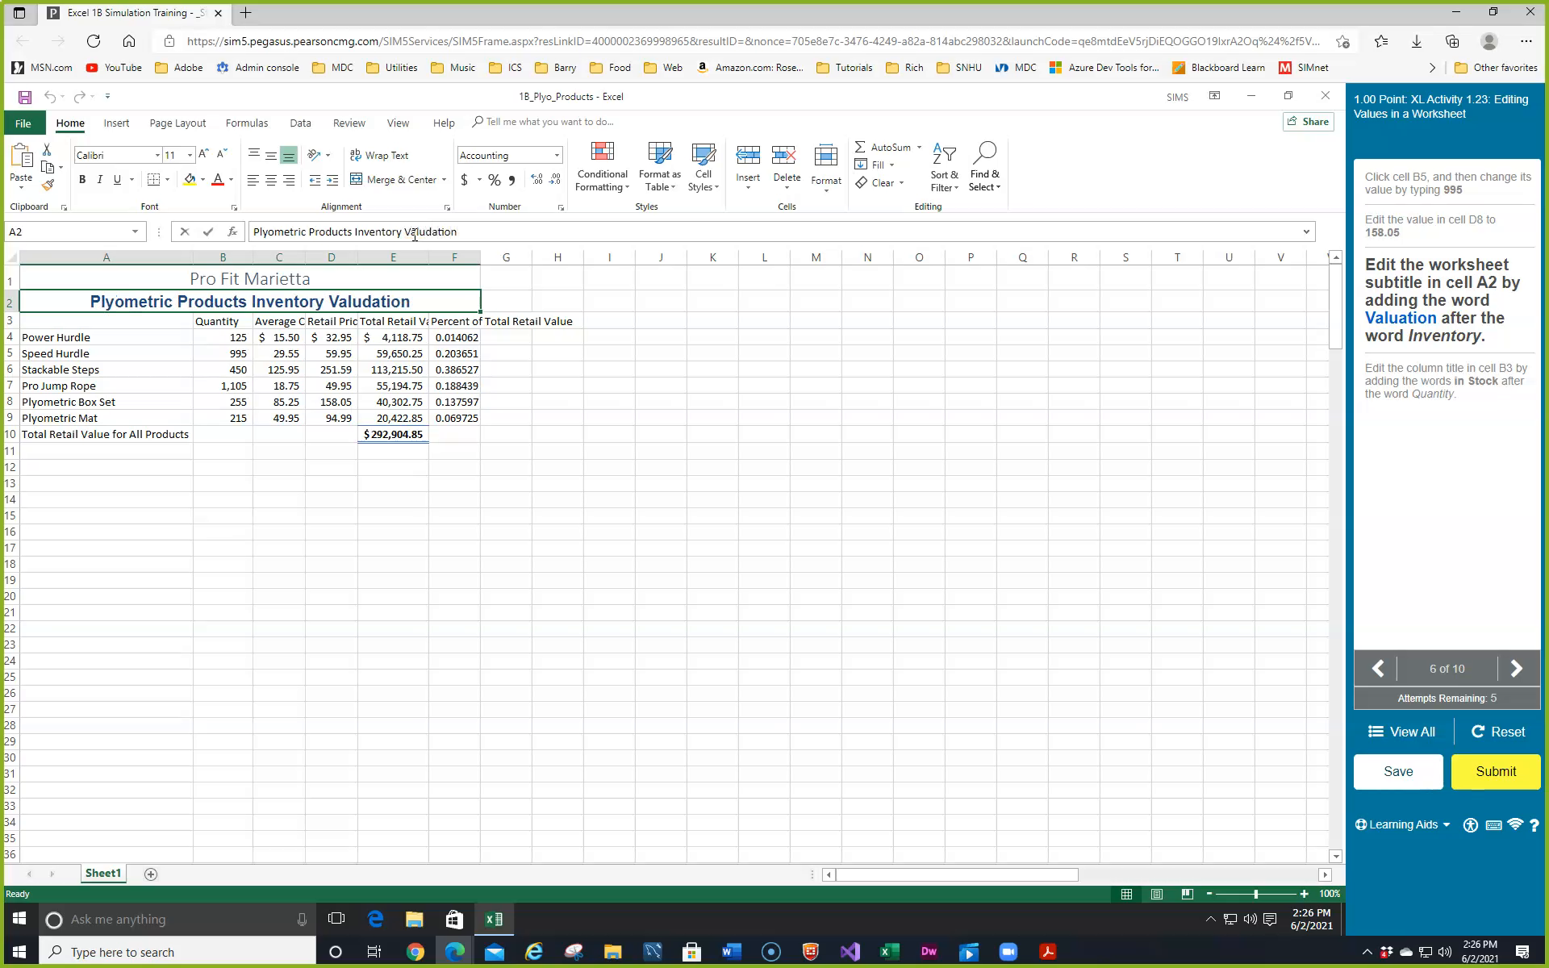
{"action": "left_click", "coordinate": [288, 306]}
{"action": "left_click", "coordinate": [418, 232]}
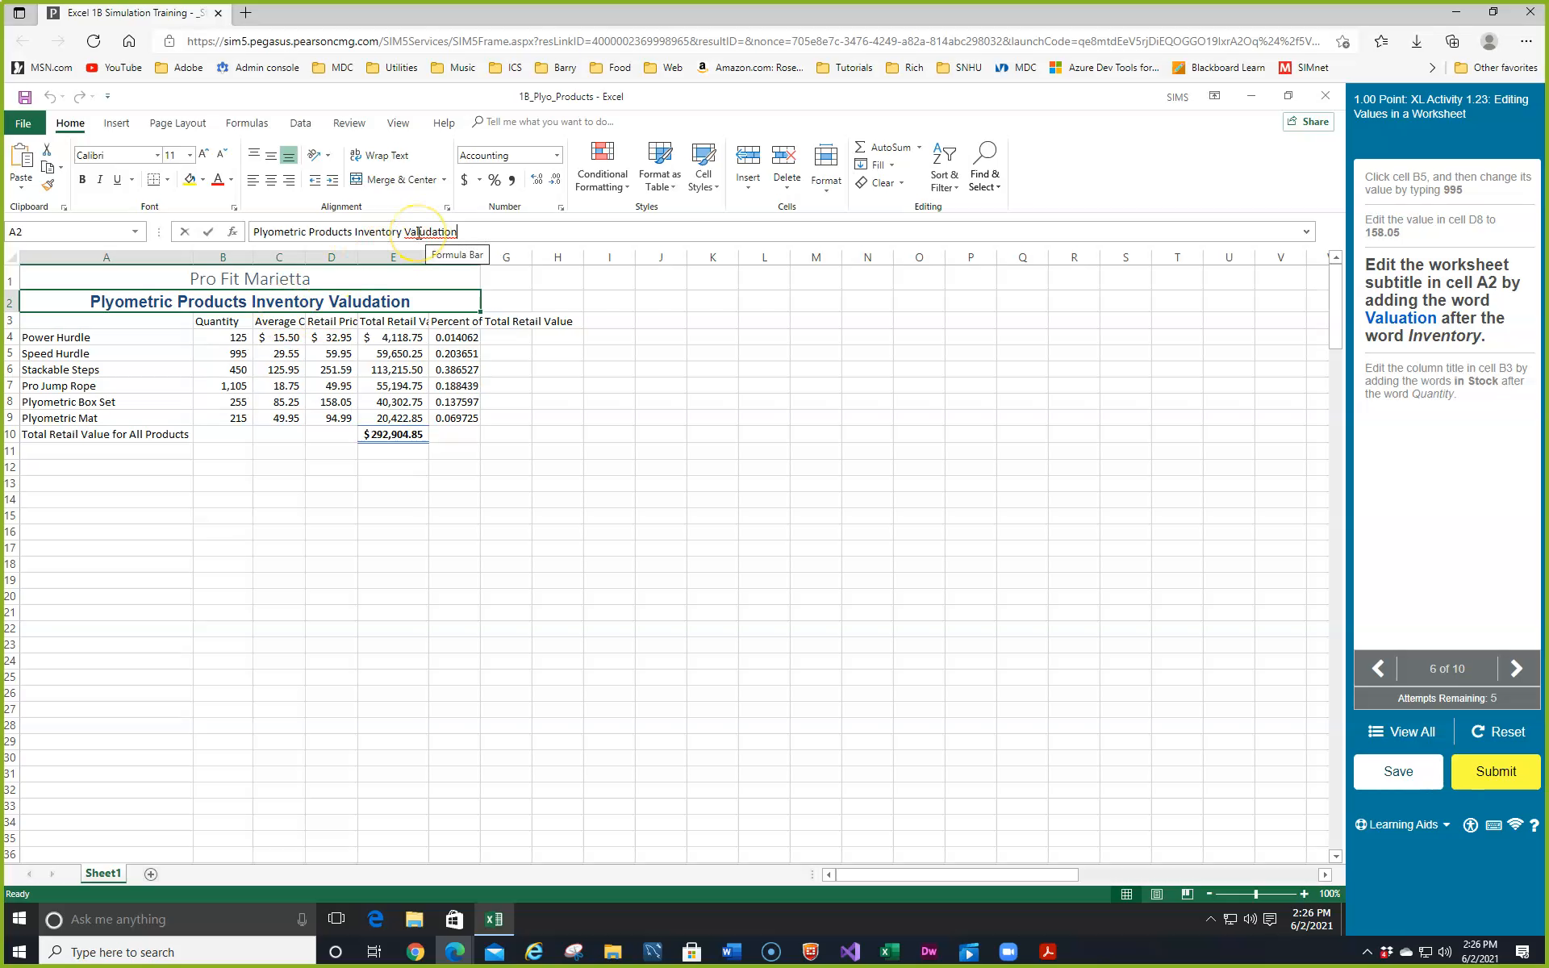
{"action": "left_click", "coordinate": [445, 270]}
{"action": "key", "text": "BackSpace"}
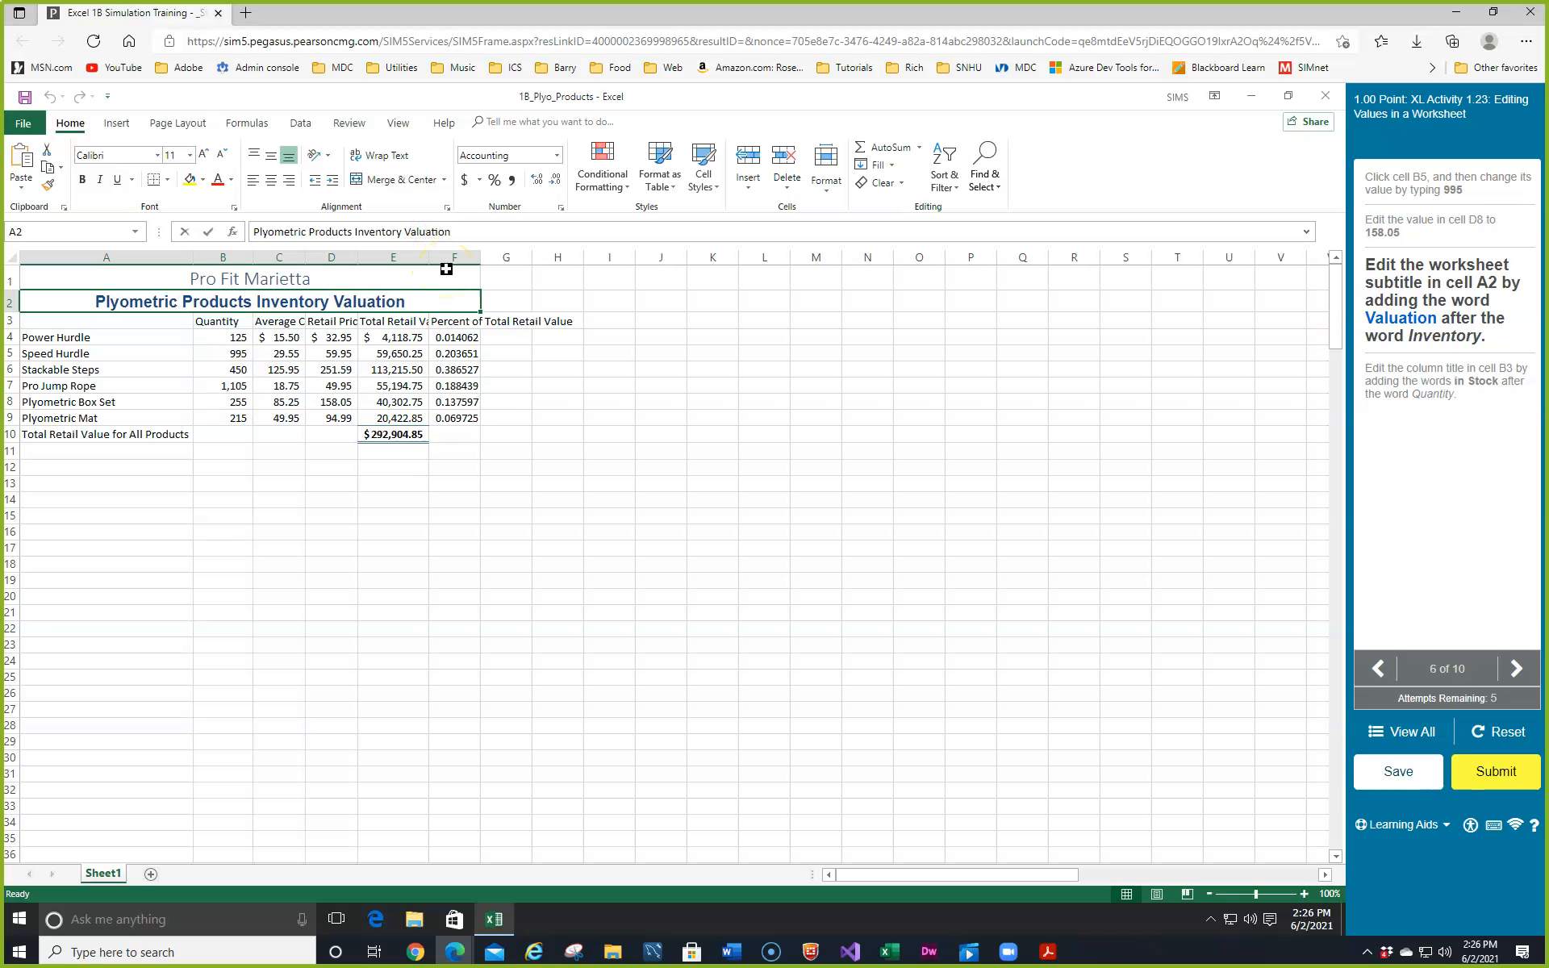
{"action": "key", "text": "Return"}
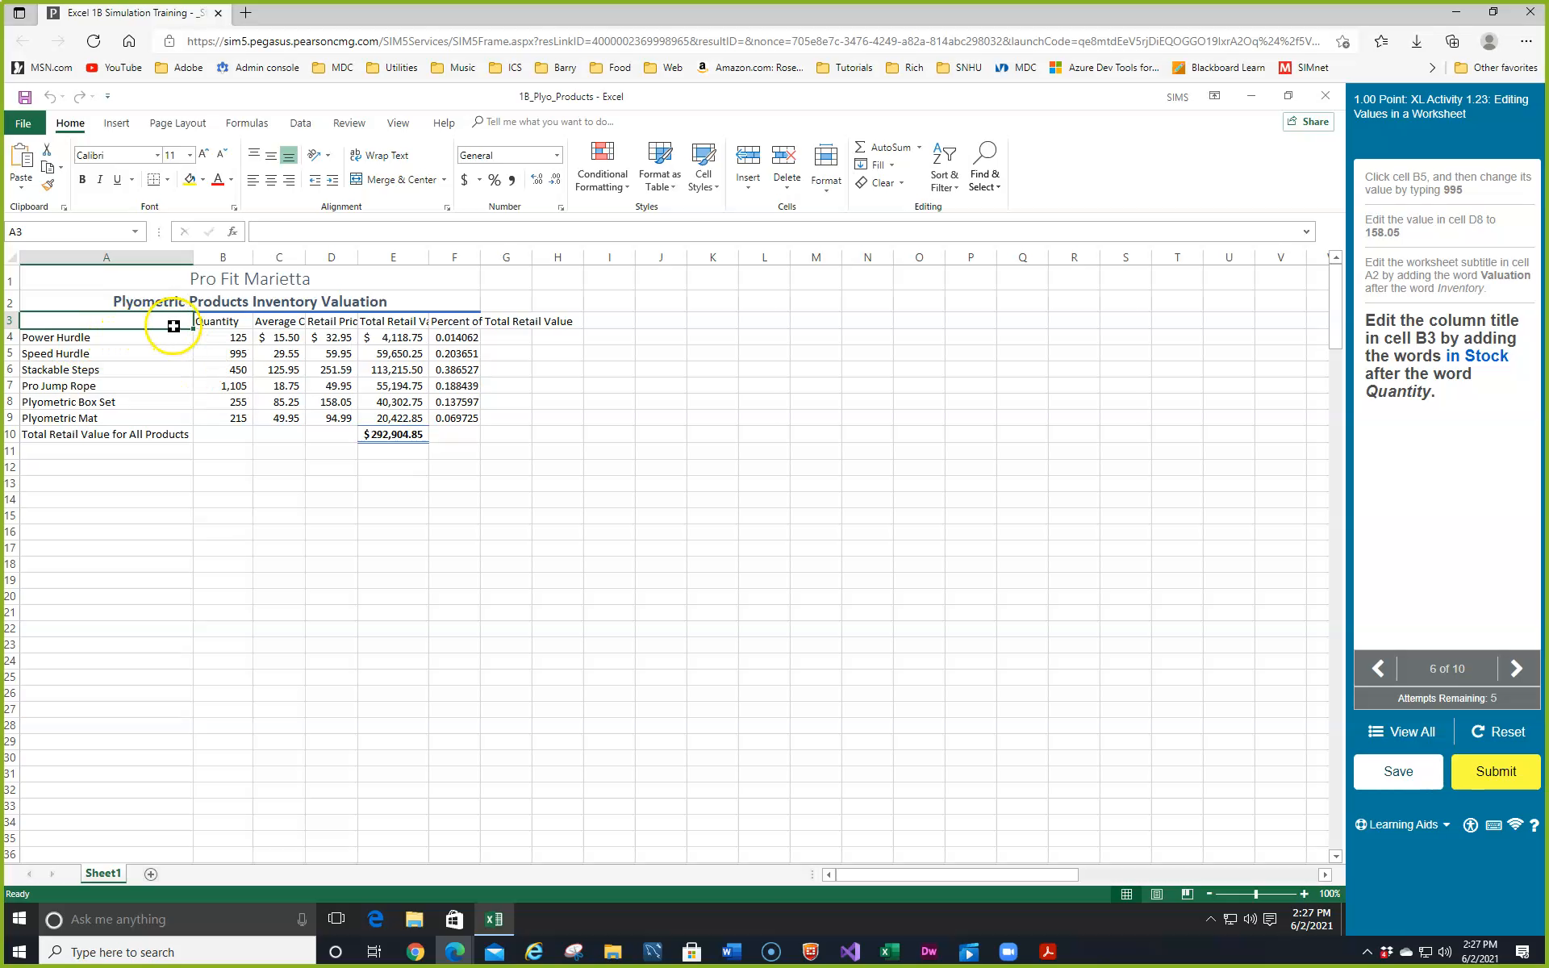
- Edit the column title in cell B3 to read "Quantity in Stock"
{"action": "left_click", "coordinate": [215, 322]}
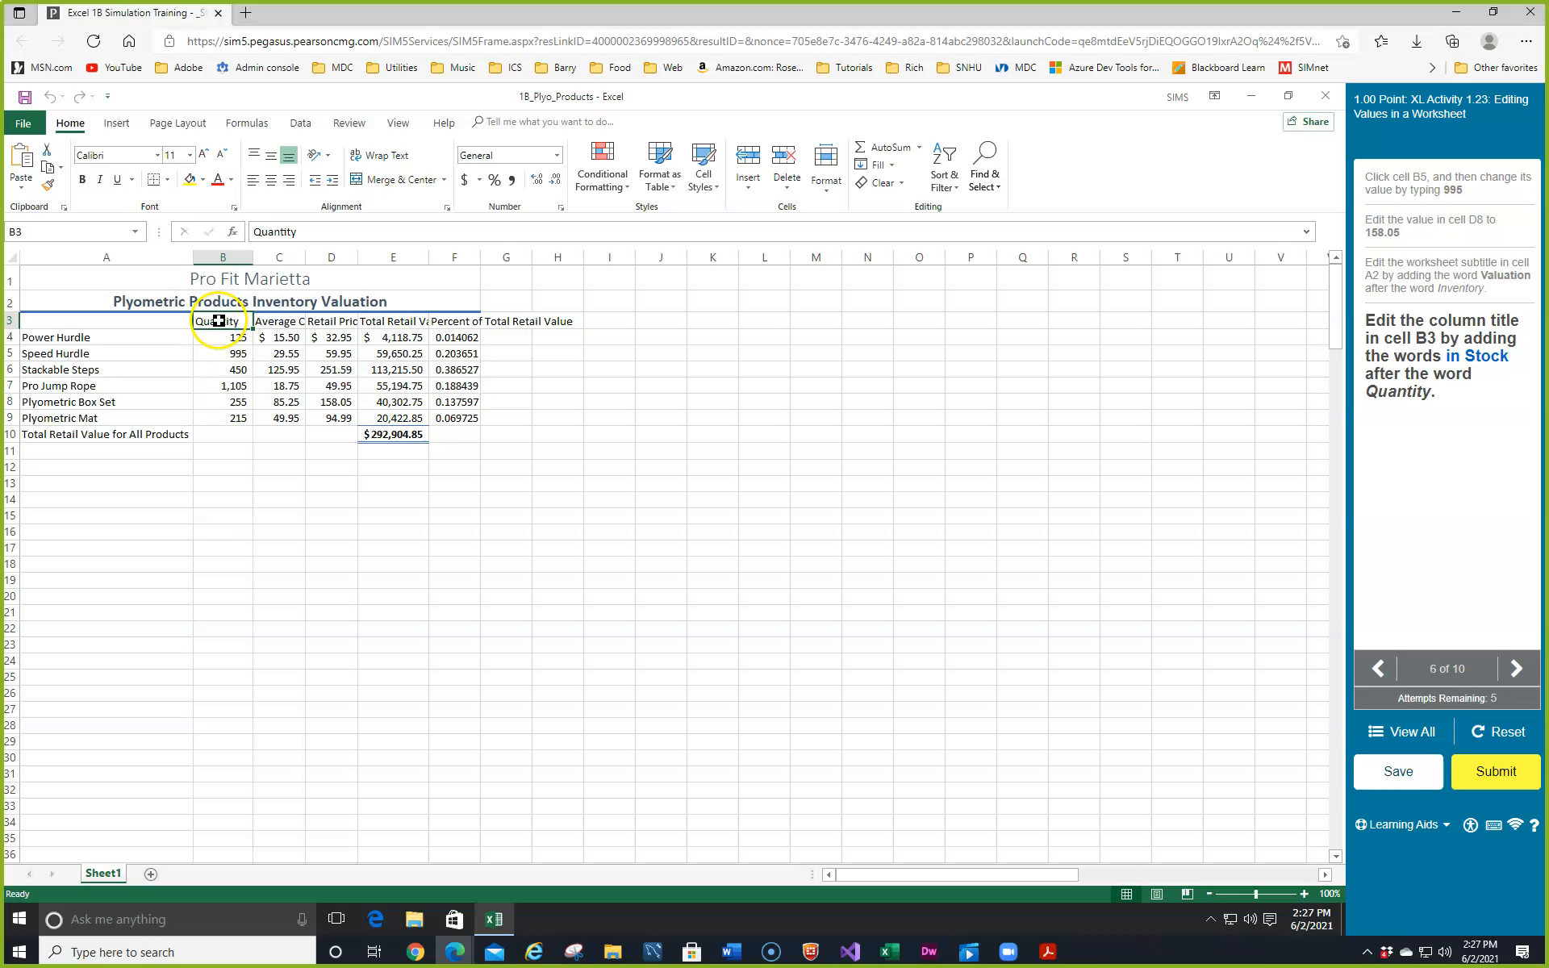
{"action": "key", "text": "F2"}
{"action": "type", "text": "n"}
{"action": "type", "text": " St"}
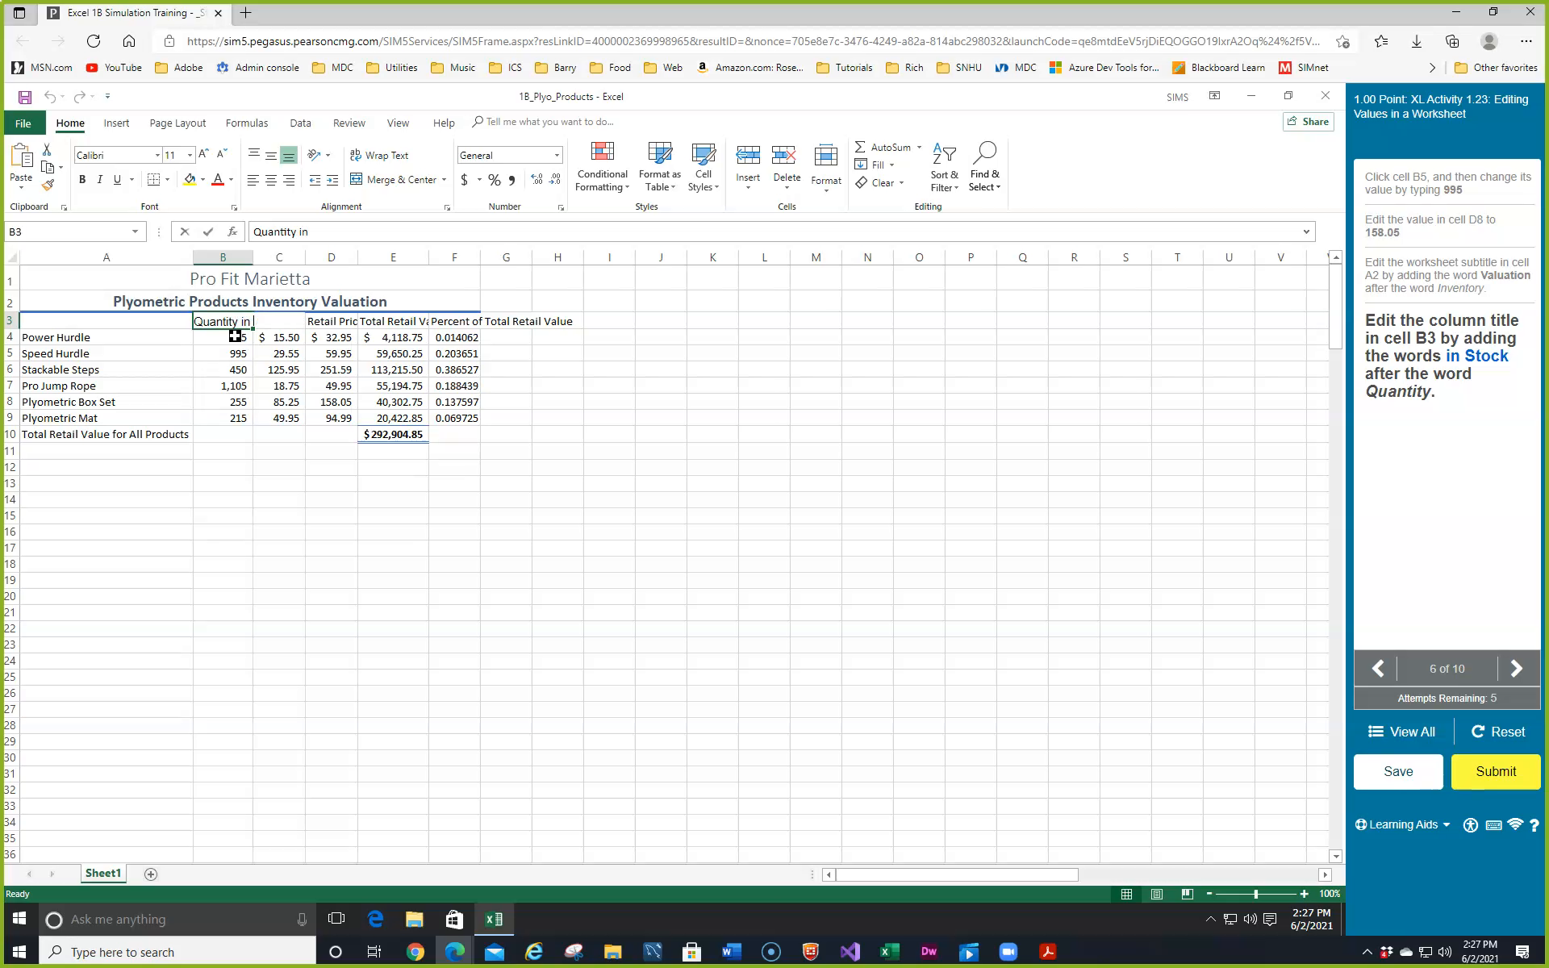
{"action": "type", "text": "ock"}
{"action": "key", "text": "Return"}
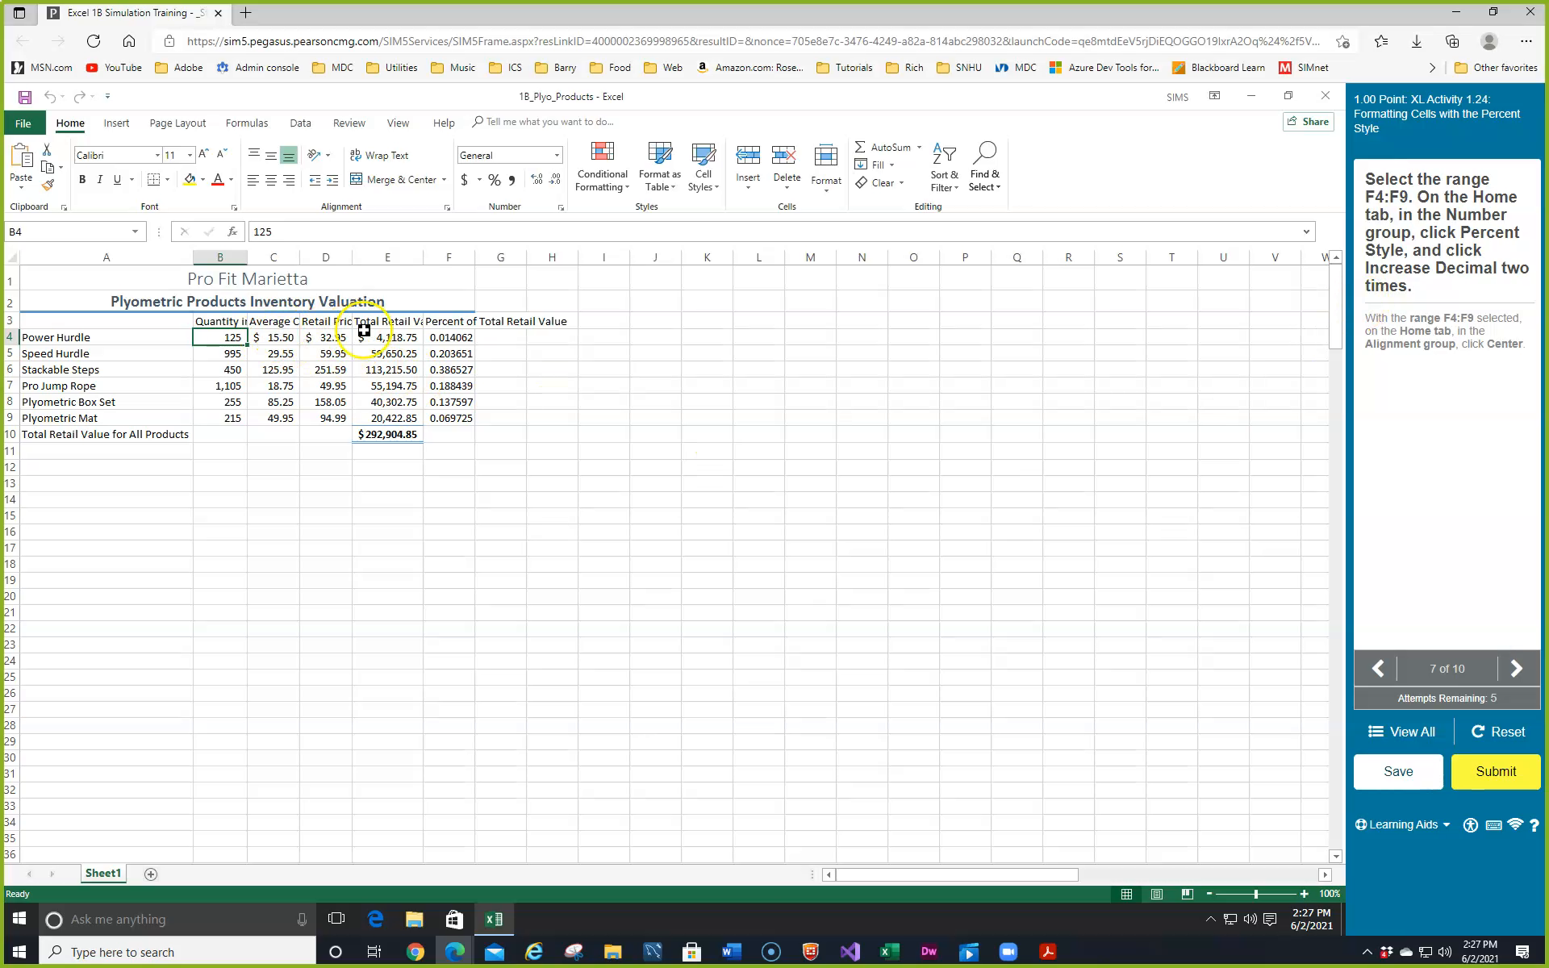
- Format the range F4:F9 with Percent Style and two decimal places, and center it horizontally
{"action": "left_click_drag", "start_coordinate": [449, 337], "coordinate": [458, 411]}
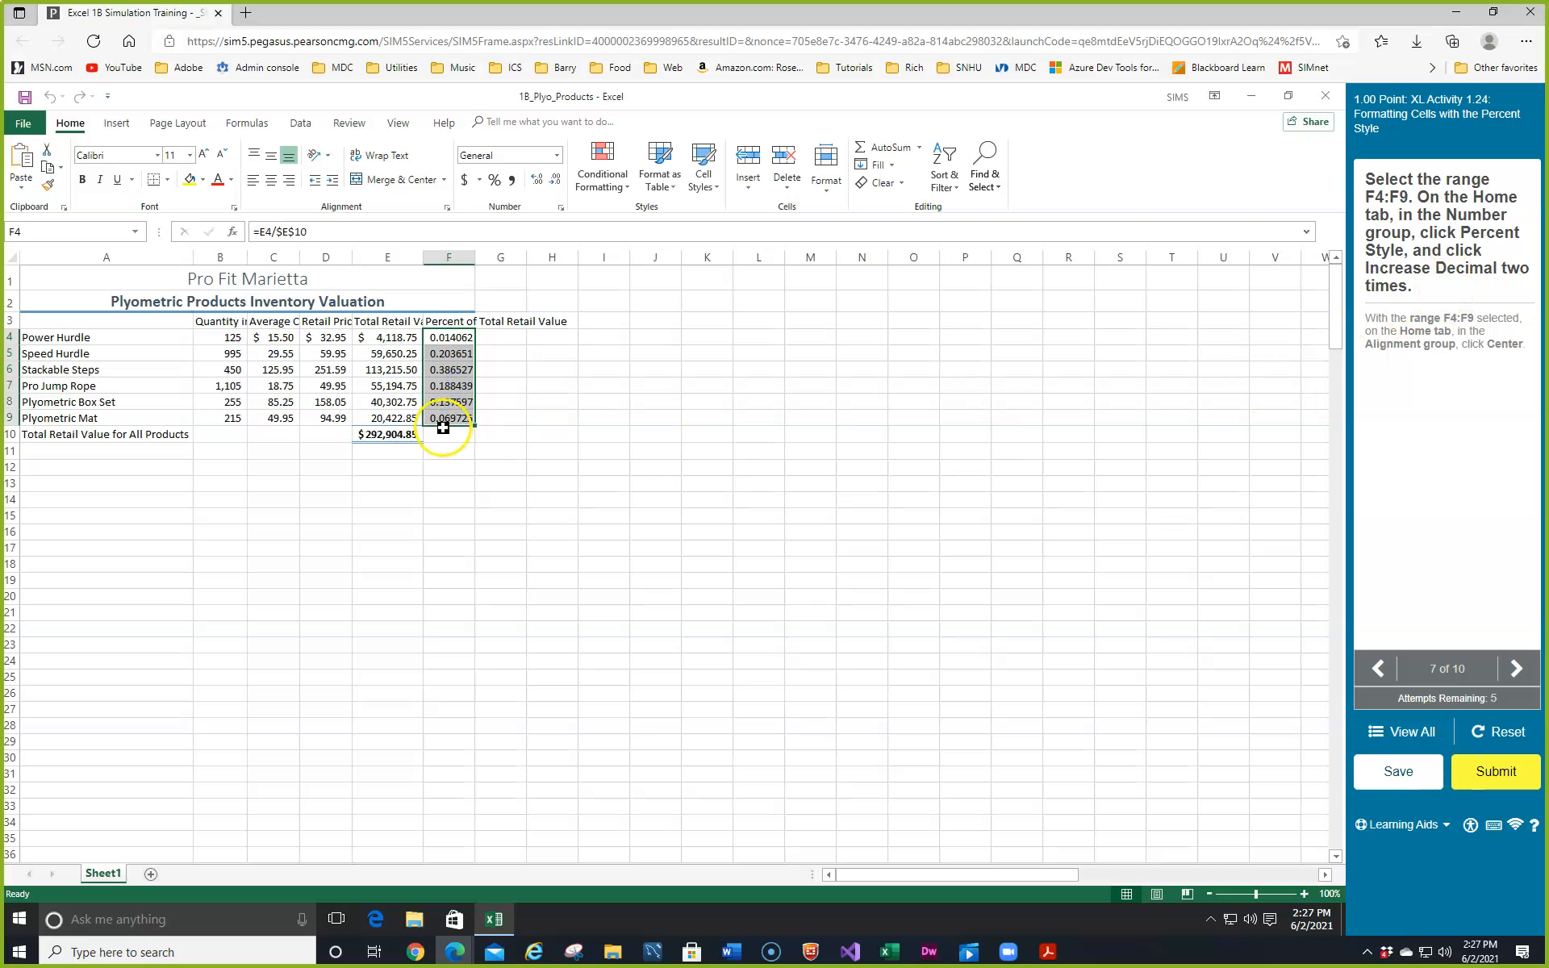
{"action": "left_click", "coordinate": [495, 180]}
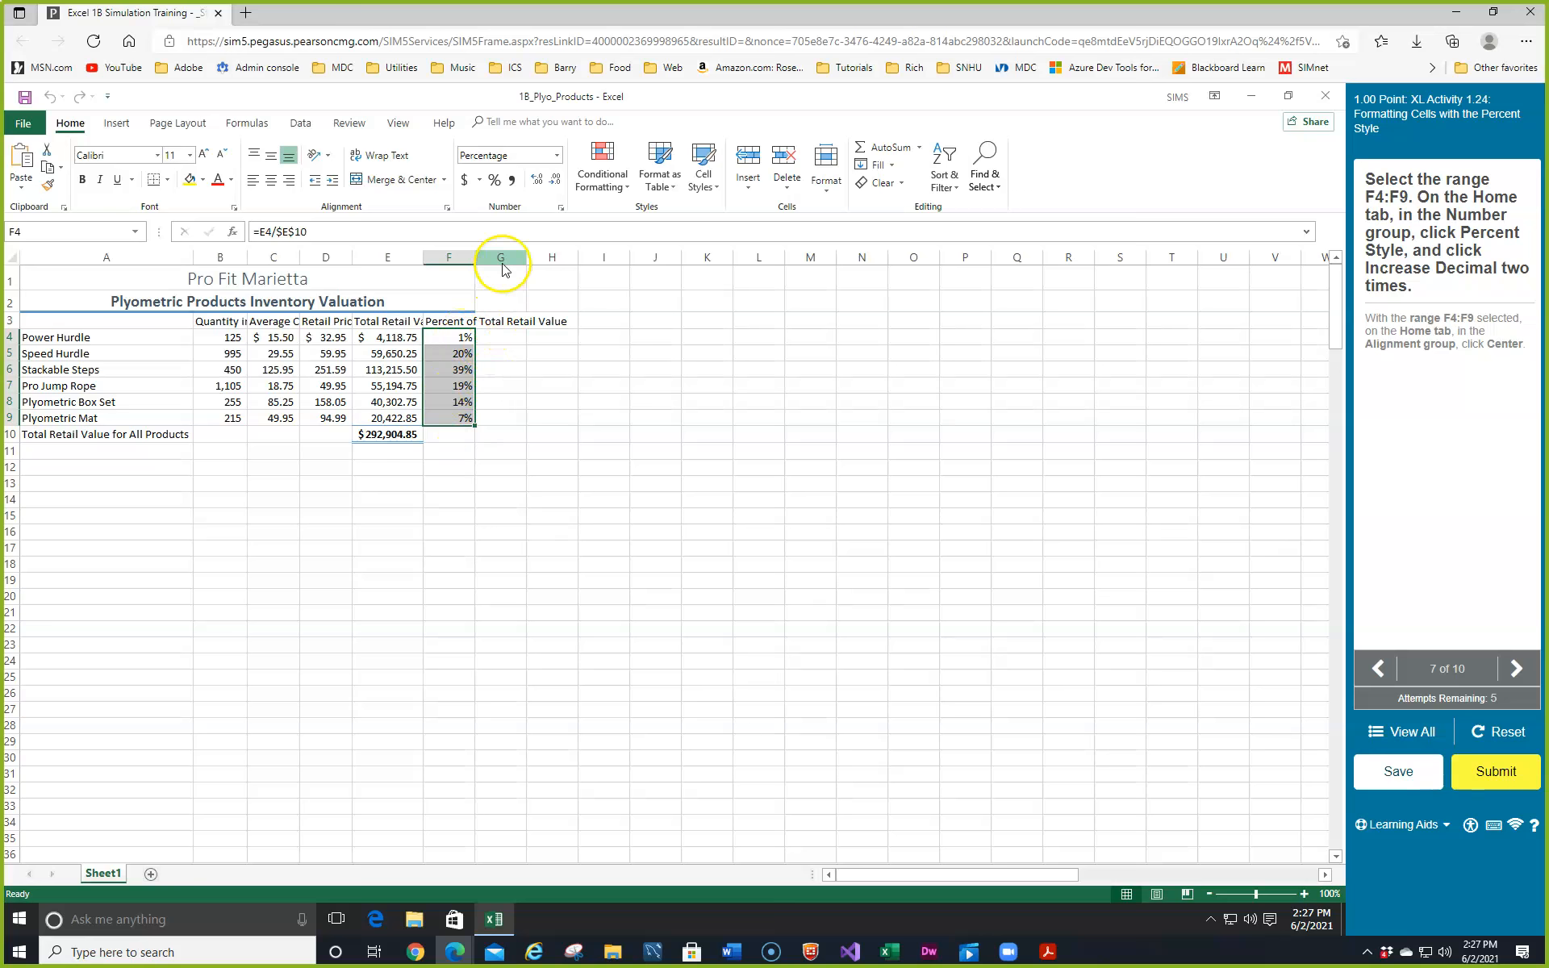
{"action": "left_click", "coordinate": [537, 179]}
{"action": "left_click", "coordinate": [538, 179]}
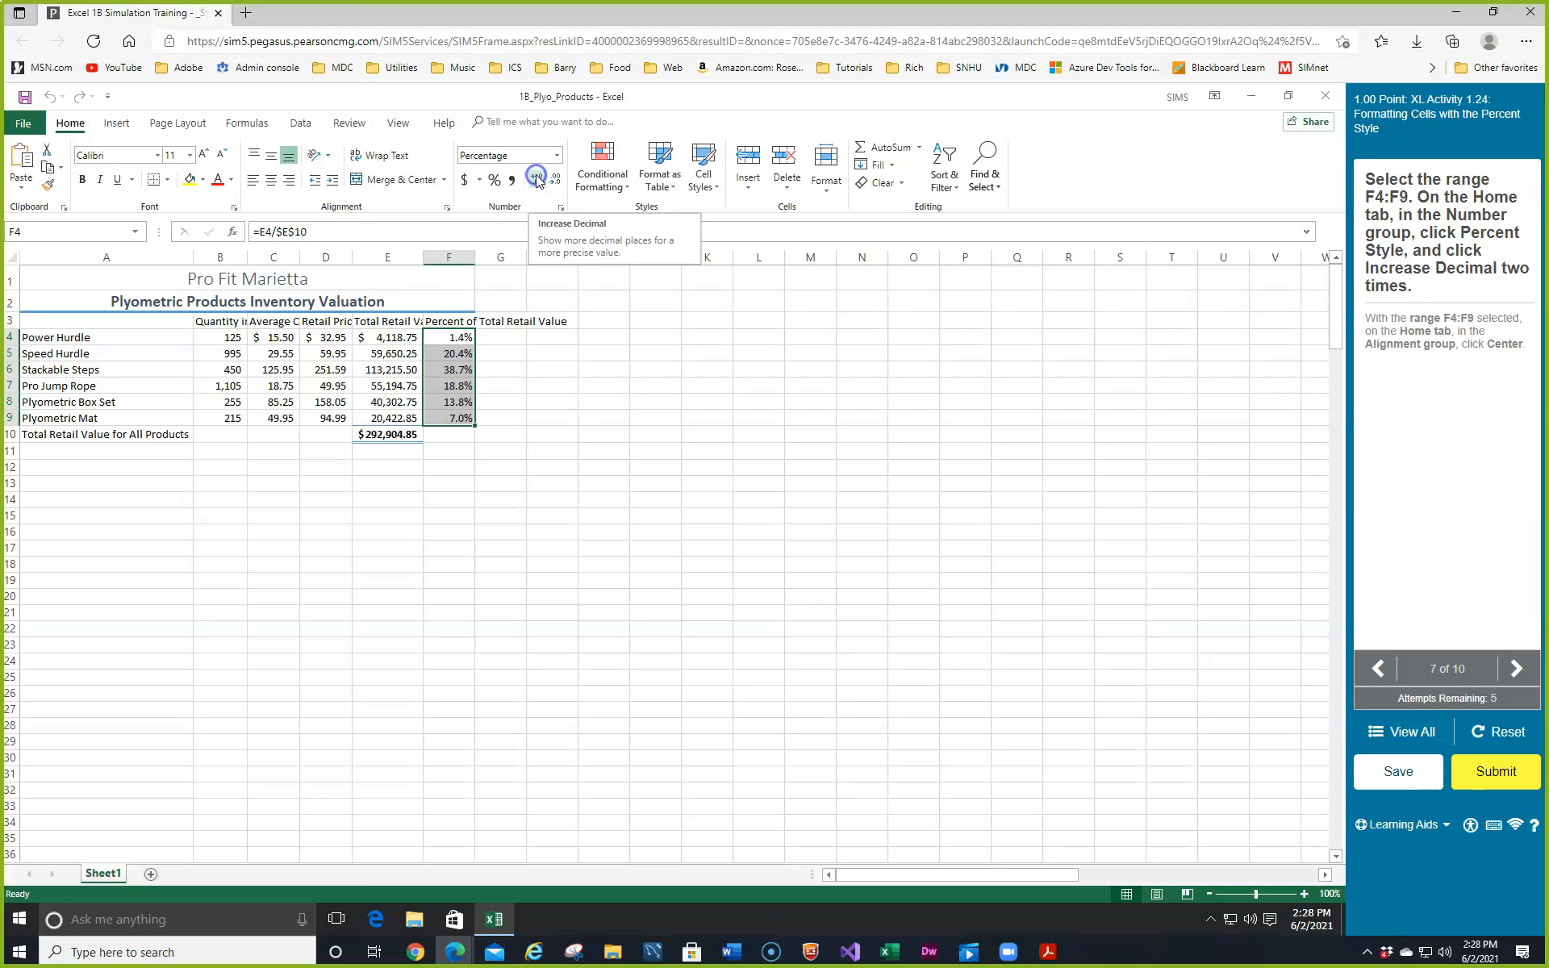
{"action": "left_click", "coordinate": [663, 513]}
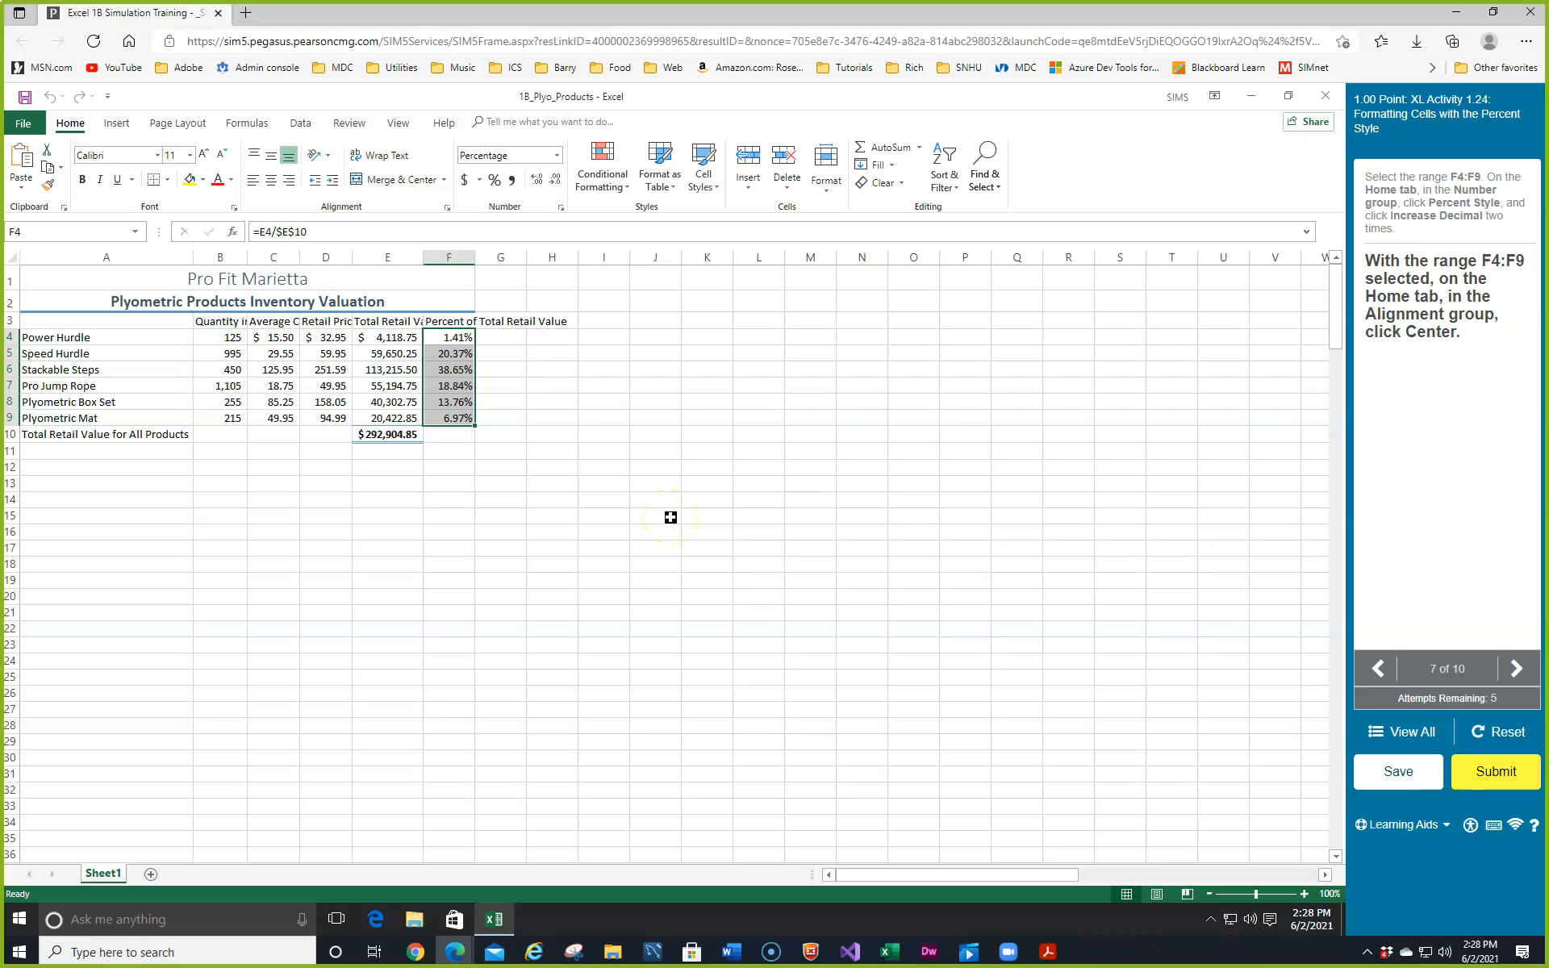
{"action": "left_click", "coordinate": [270, 181]}
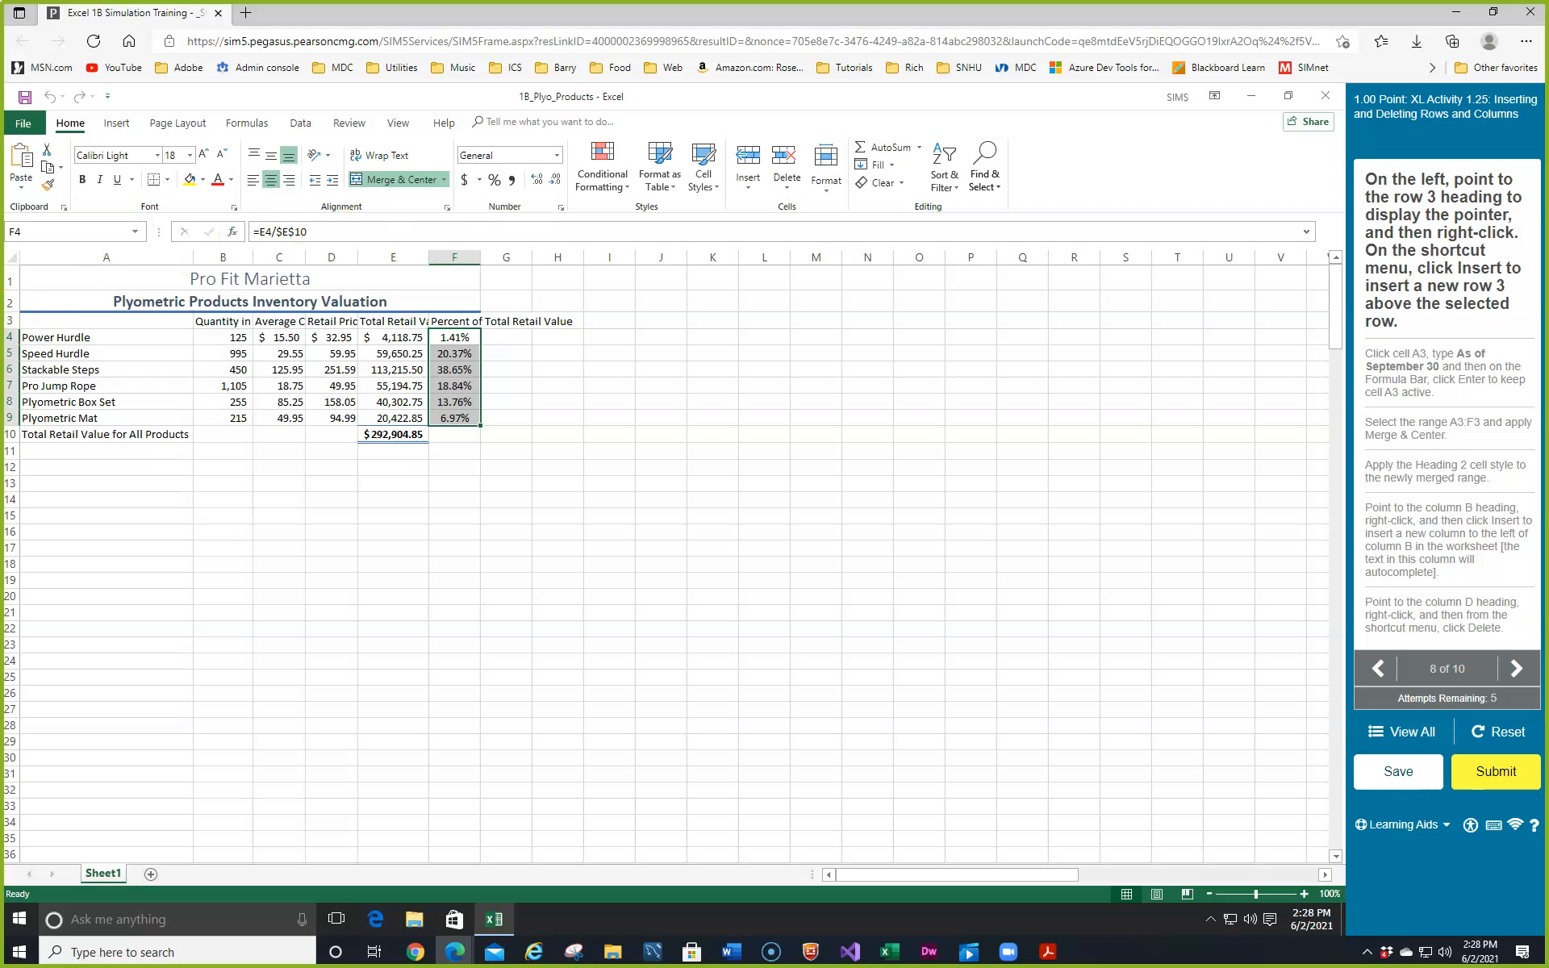
- Insert a new row above row 3 and enter "As of September 30" in cell A3, keeping A3 active
{"action": "left_click", "coordinate": [12, 322]}
{"action": "right_click", "coordinate": [12, 319]}
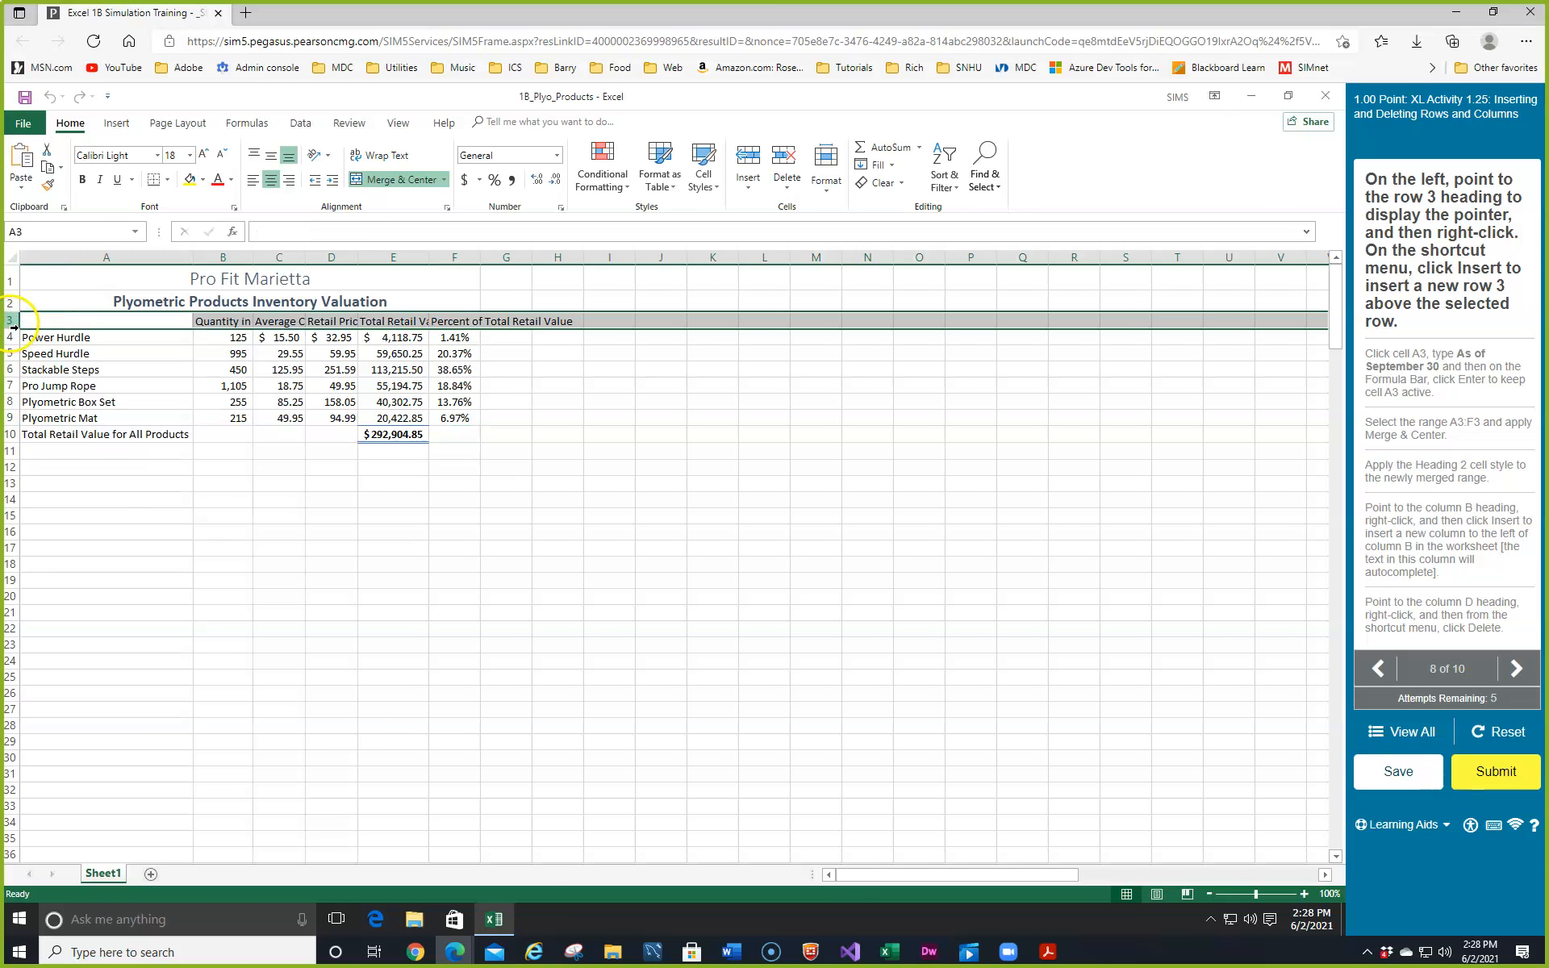
{"action": "right_click", "coordinate": [12, 322]}
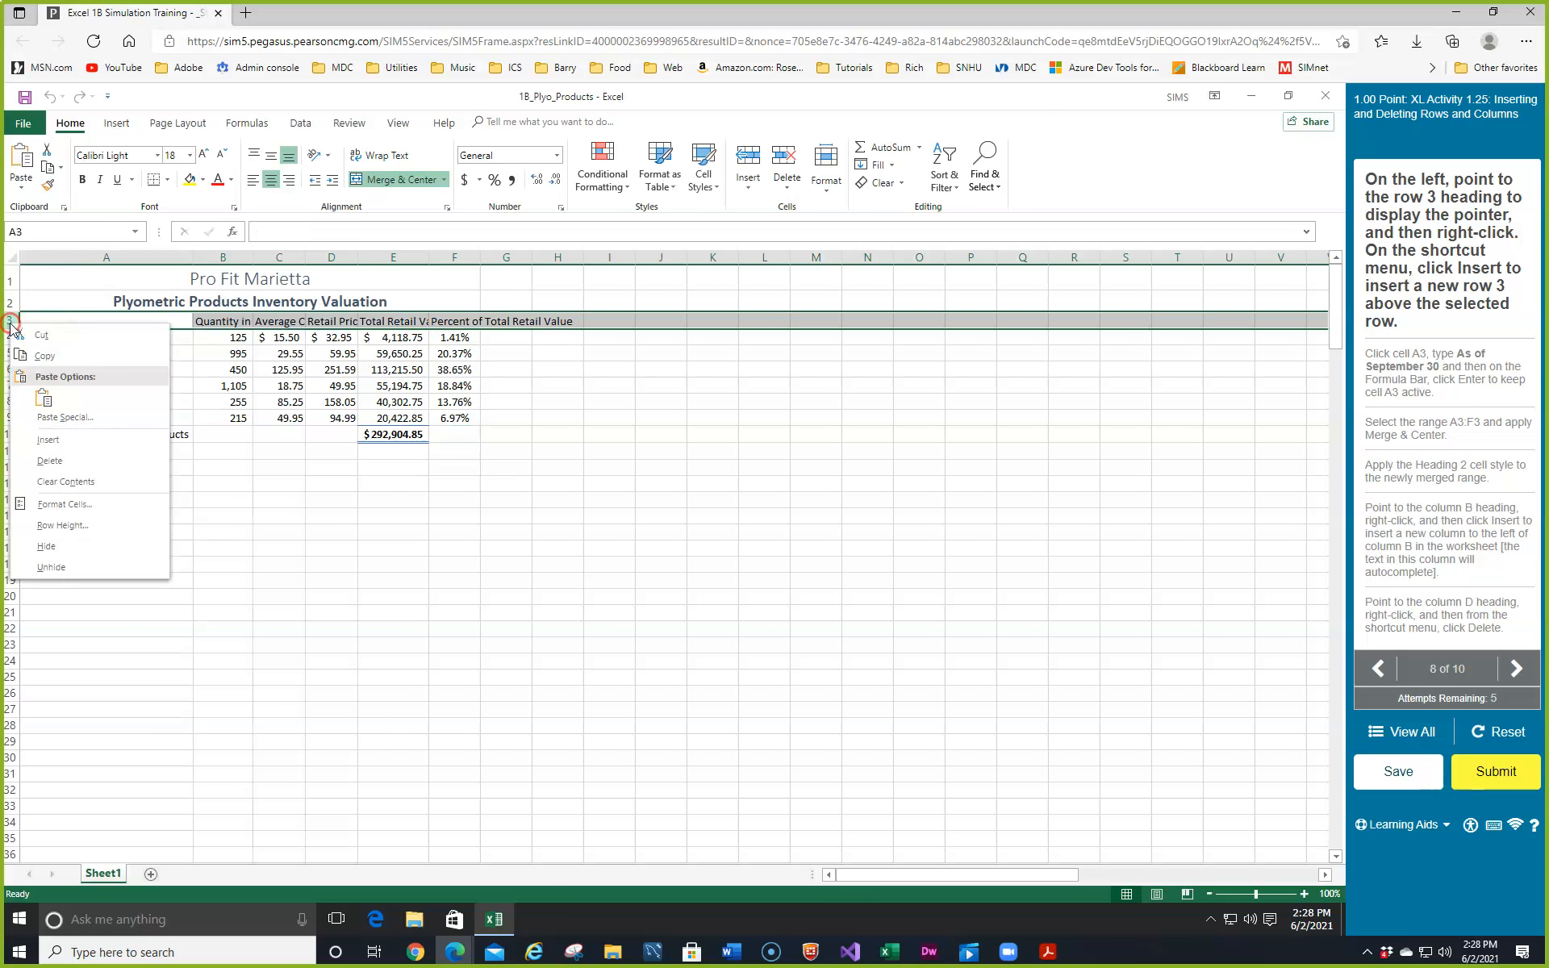
{"action": "left_click", "coordinate": [50, 440]}
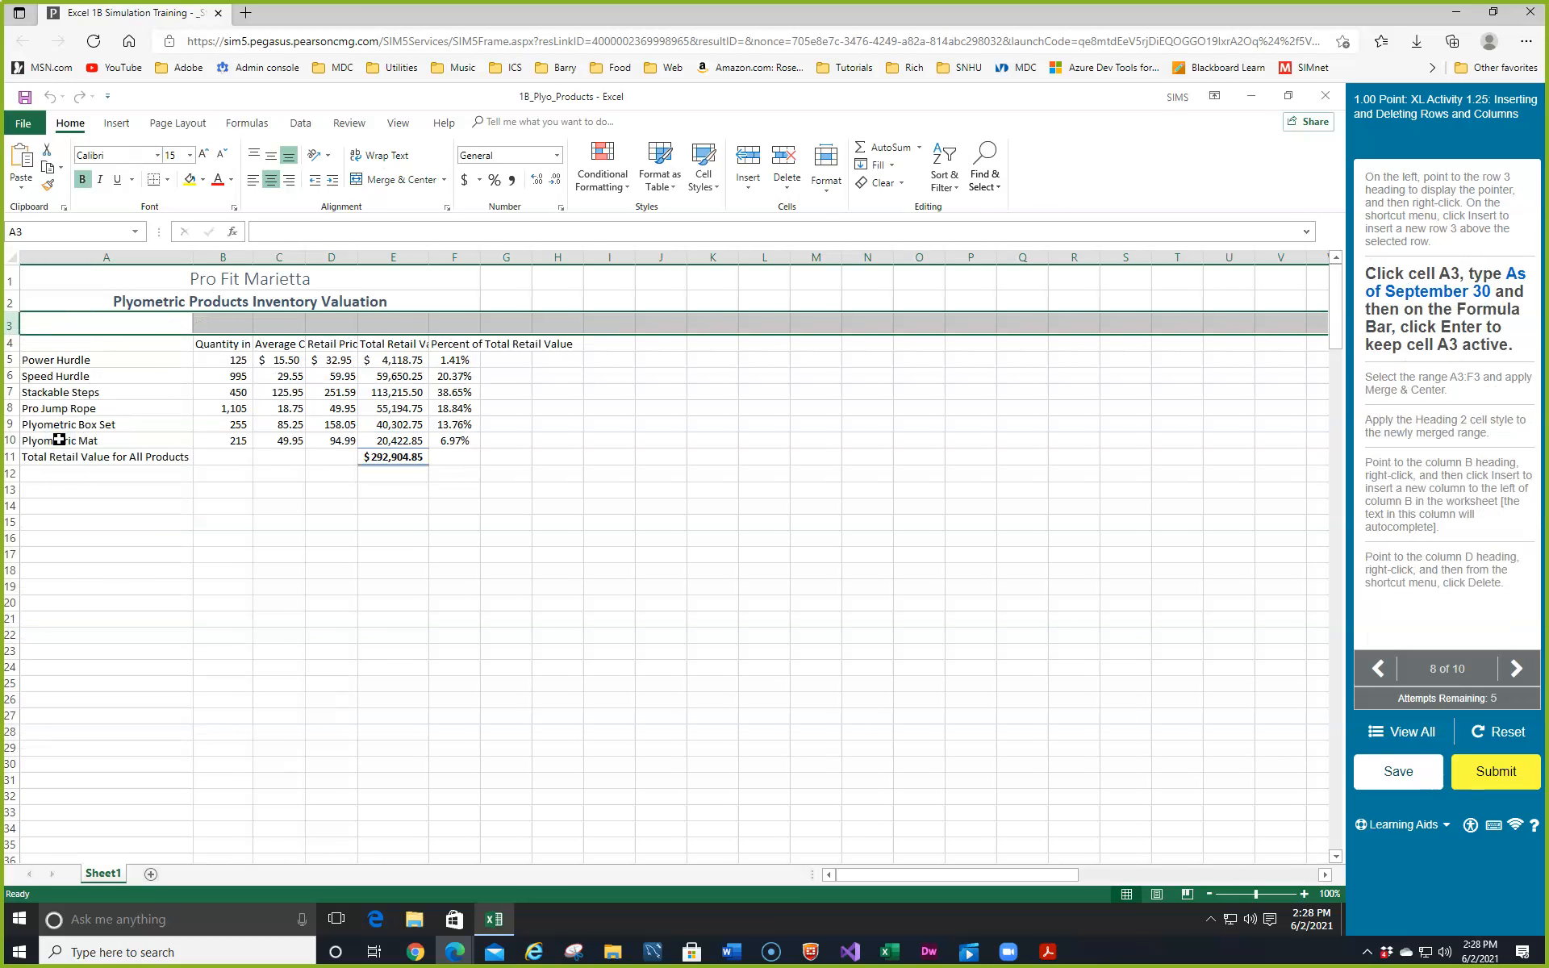
{"action": "left_click", "coordinate": [64, 327]}
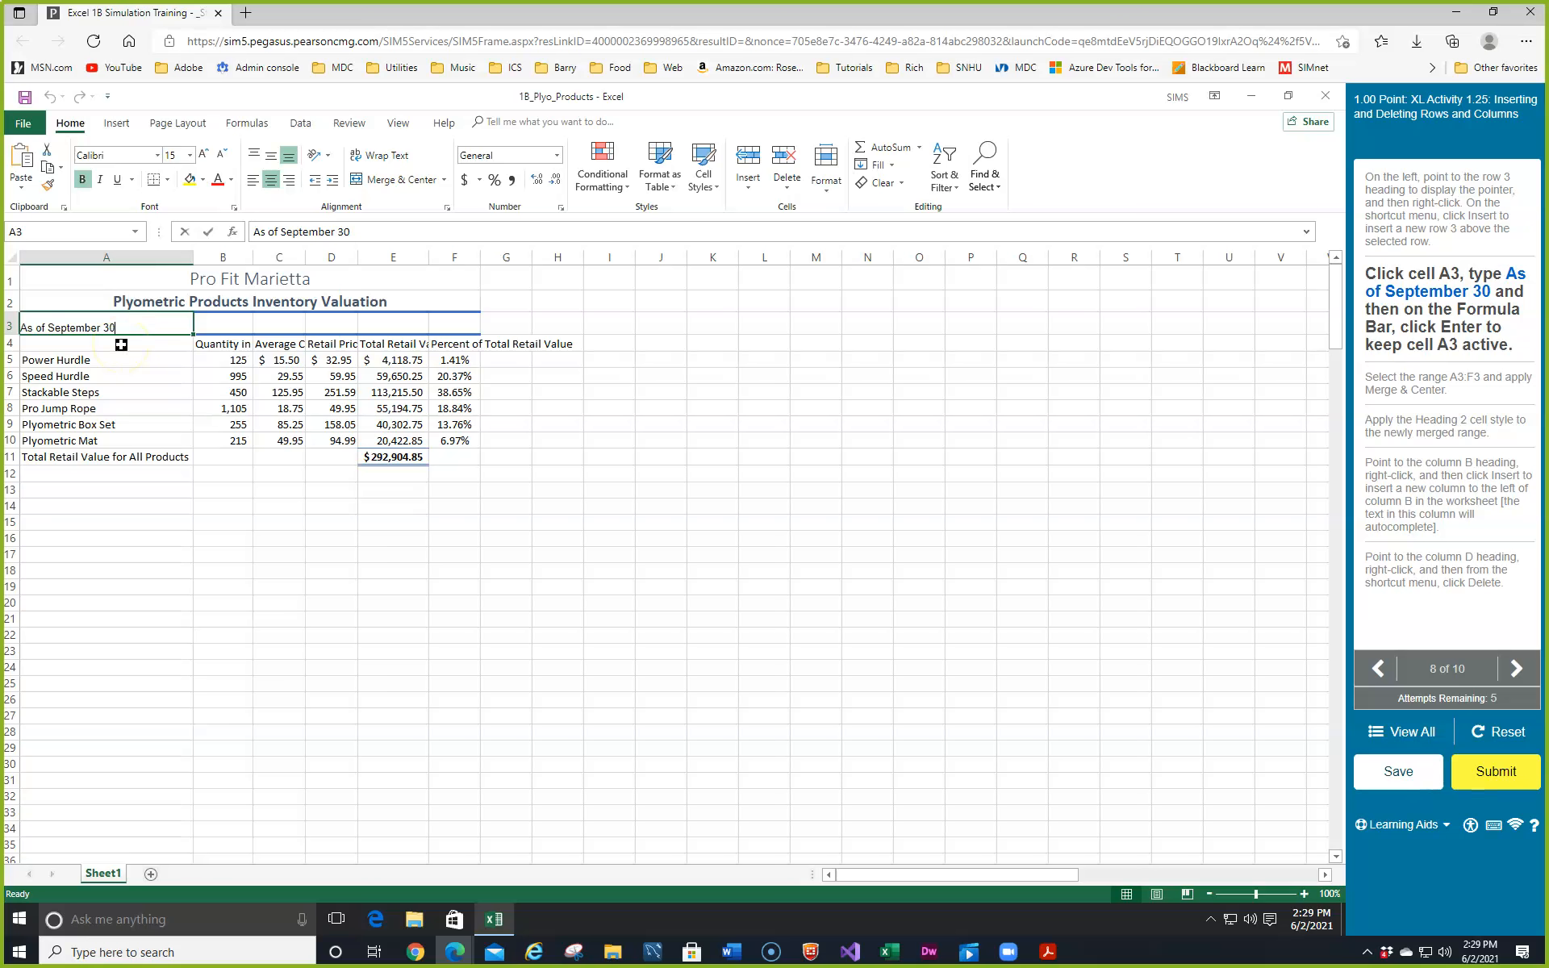
{"action": "left_click", "coordinate": [208, 233]}
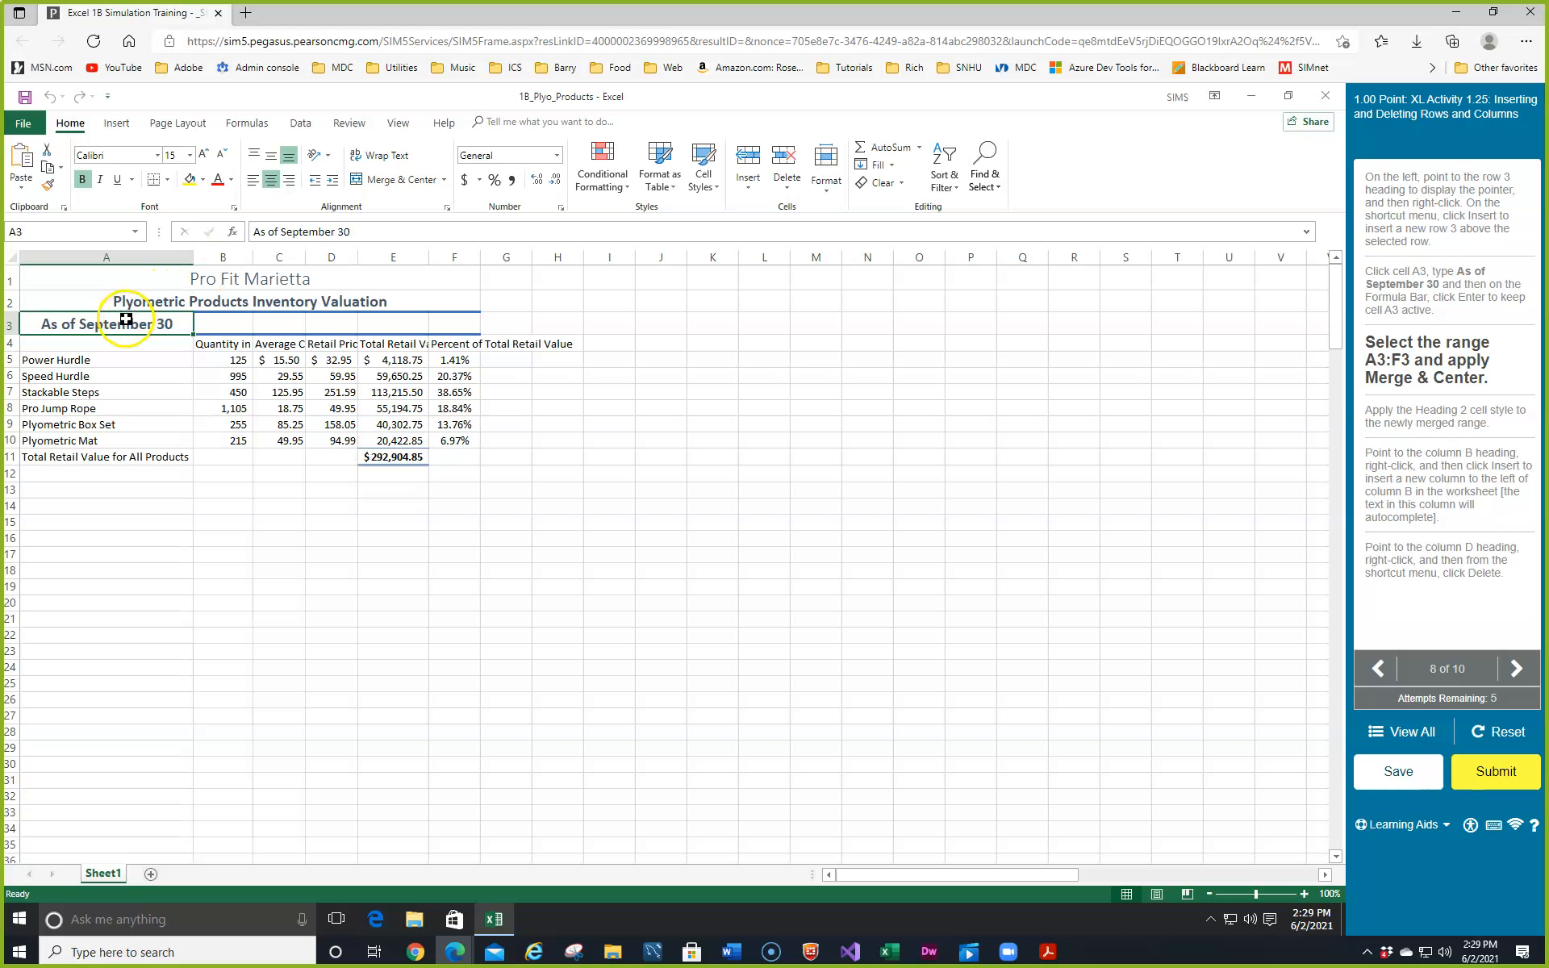
- Merge and center the range A3:F3 and apply the Heading 2 cell style to it
{"action": "left_click_drag", "start_coordinate": [102, 322], "coordinate": [435, 321]}
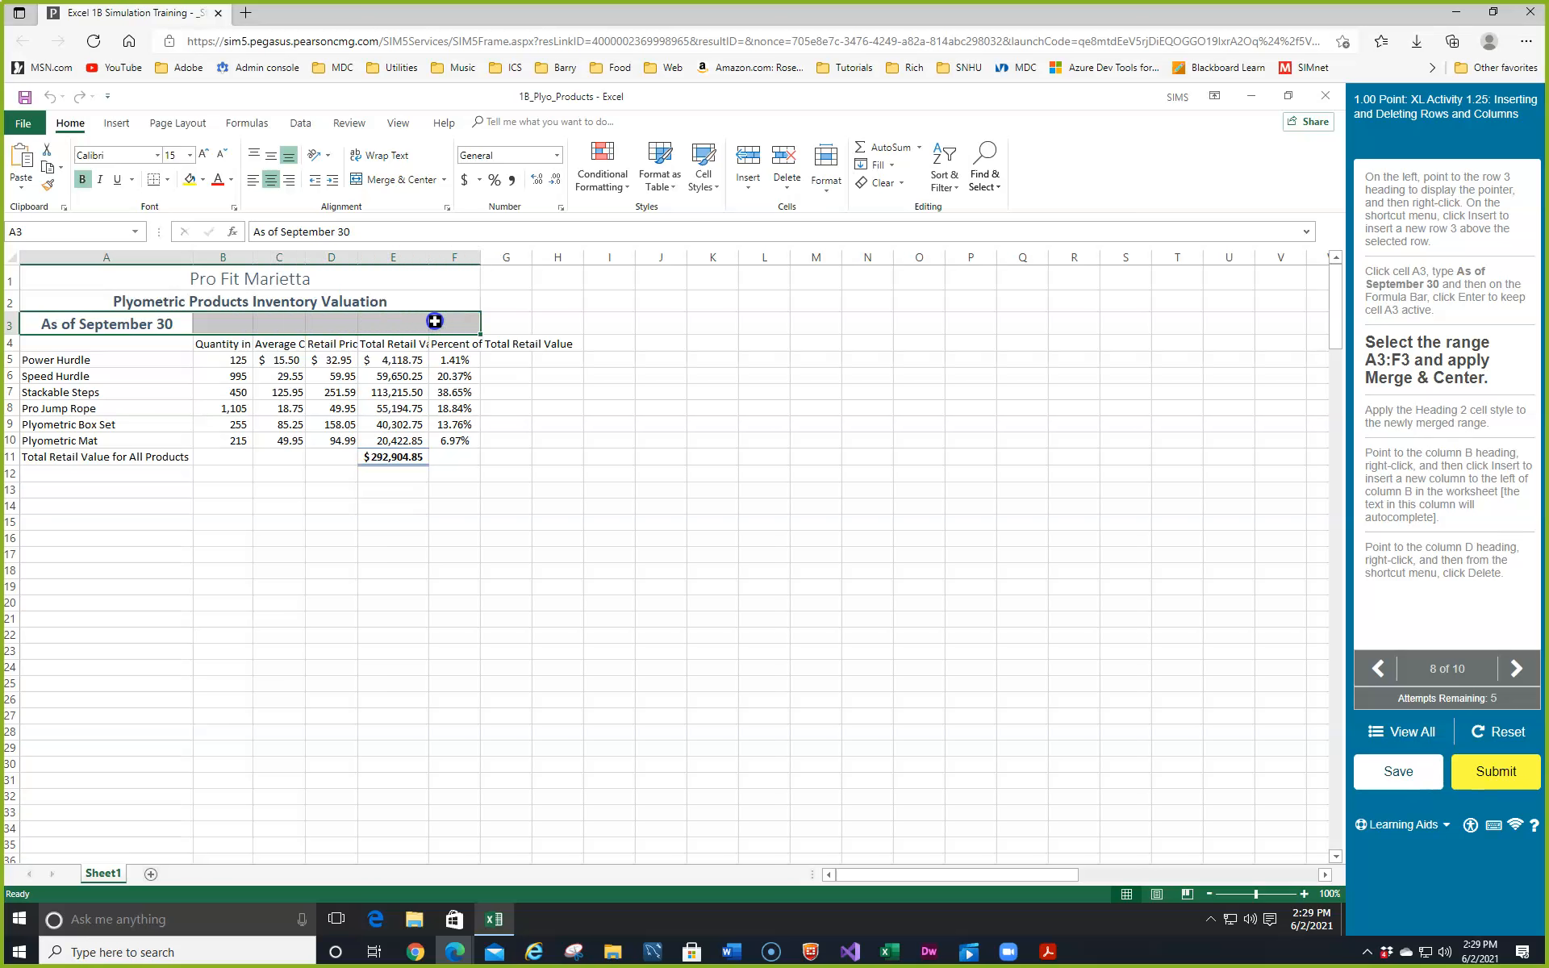
{"action": "left_click", "coordinate": [403, 179]}
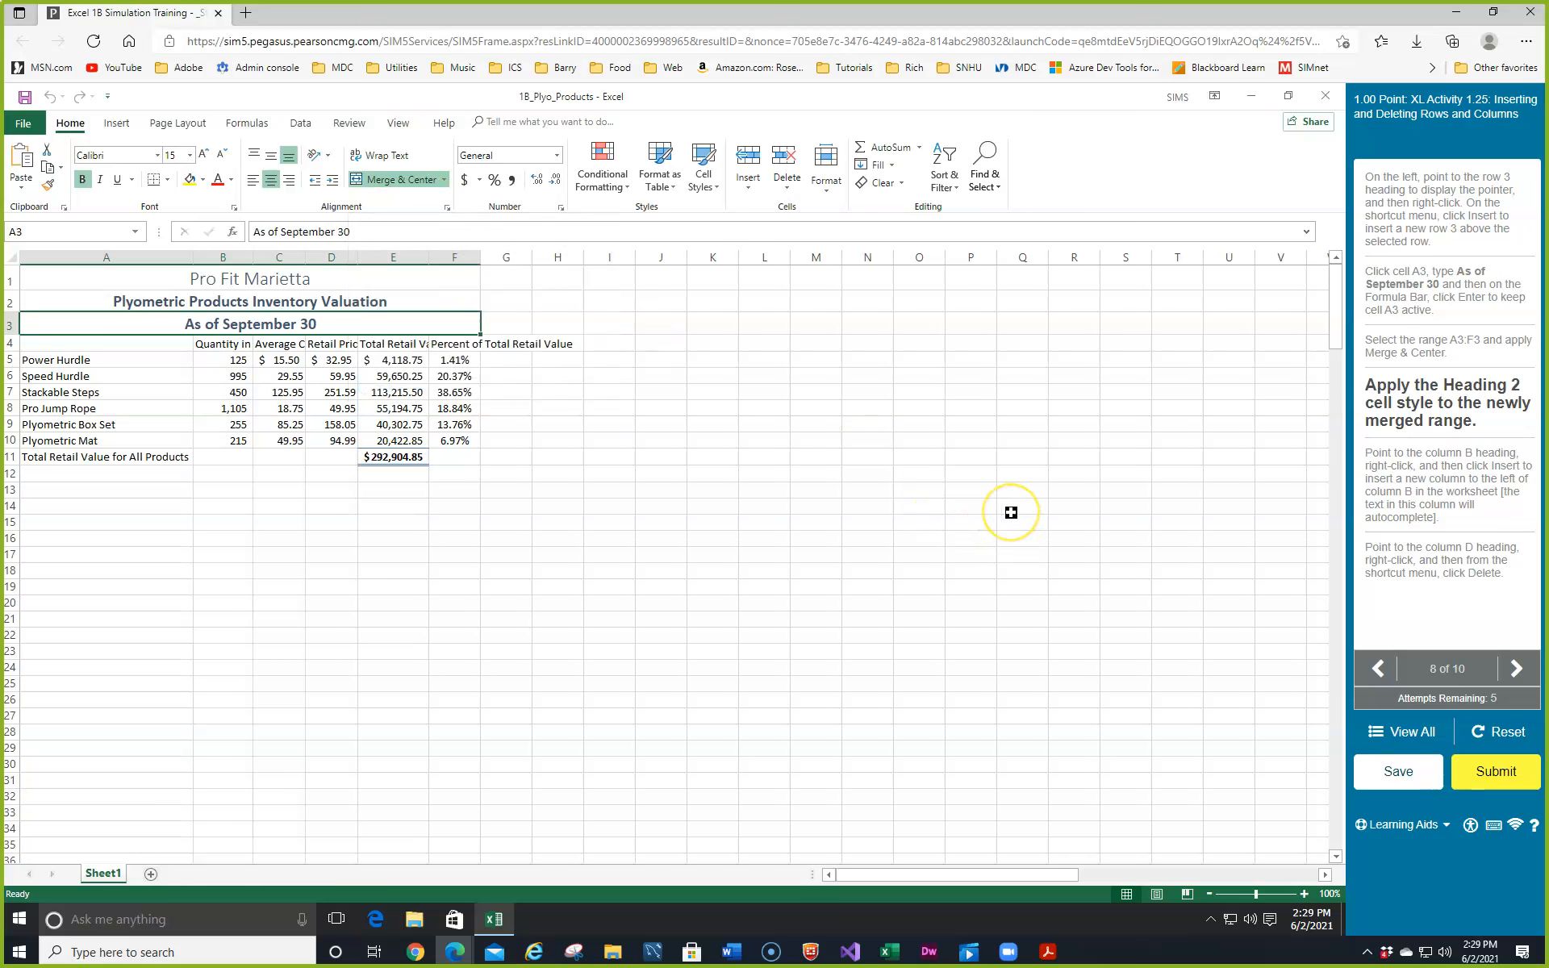
{"action": "left_click", "coordinate": [720, 190]}
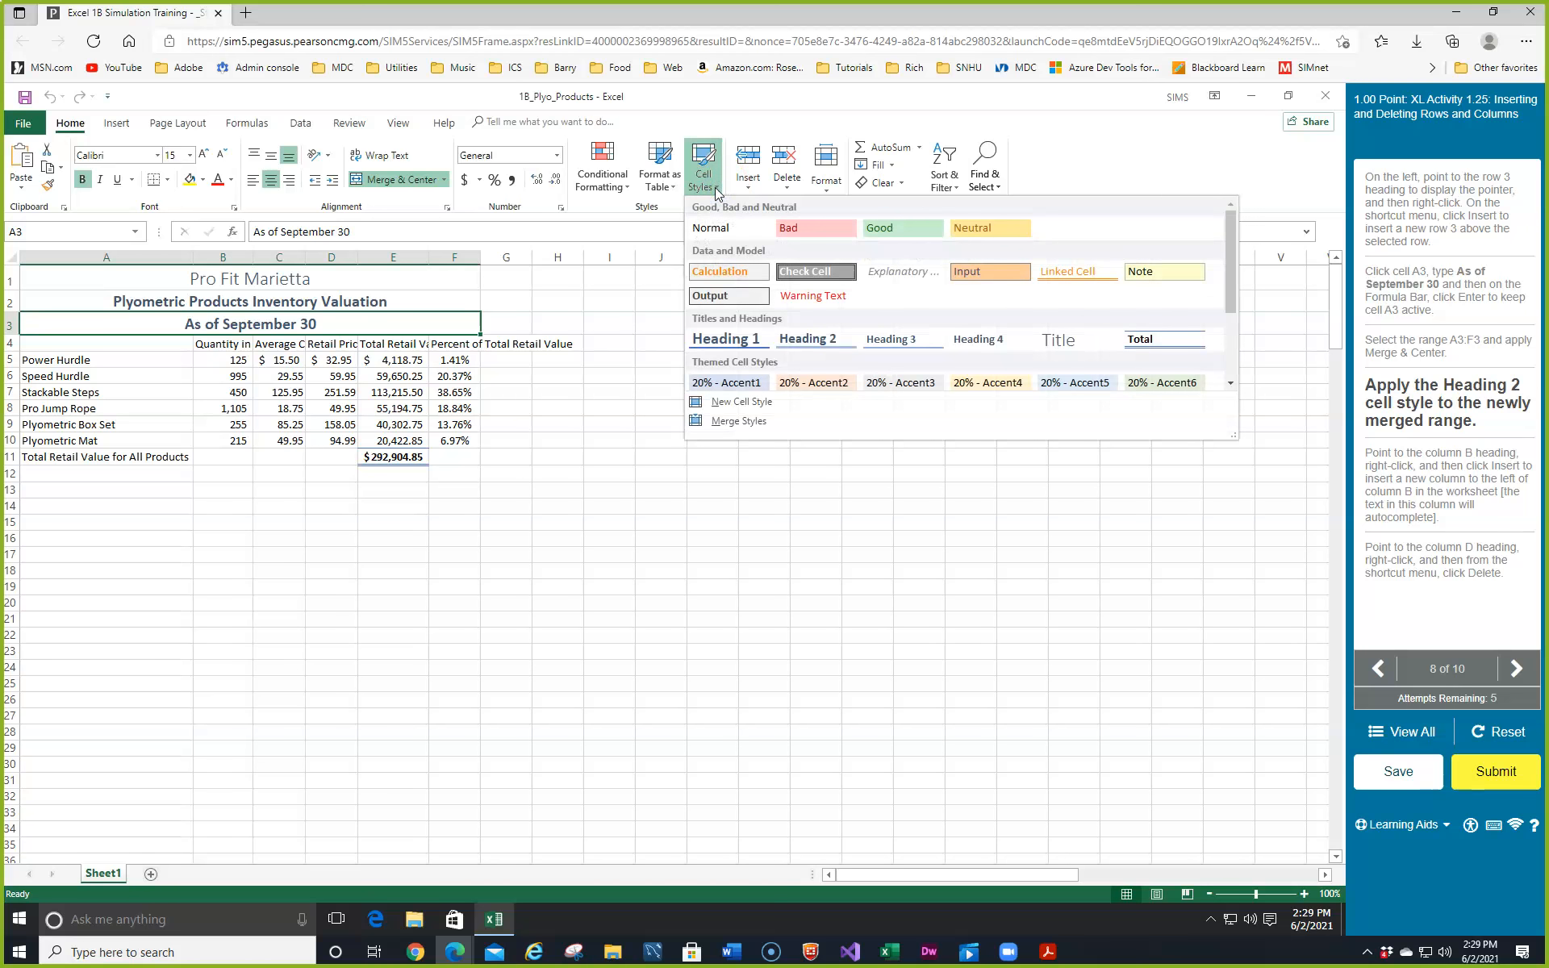
{"action": "left_click", "coordinate": [810, 342]}
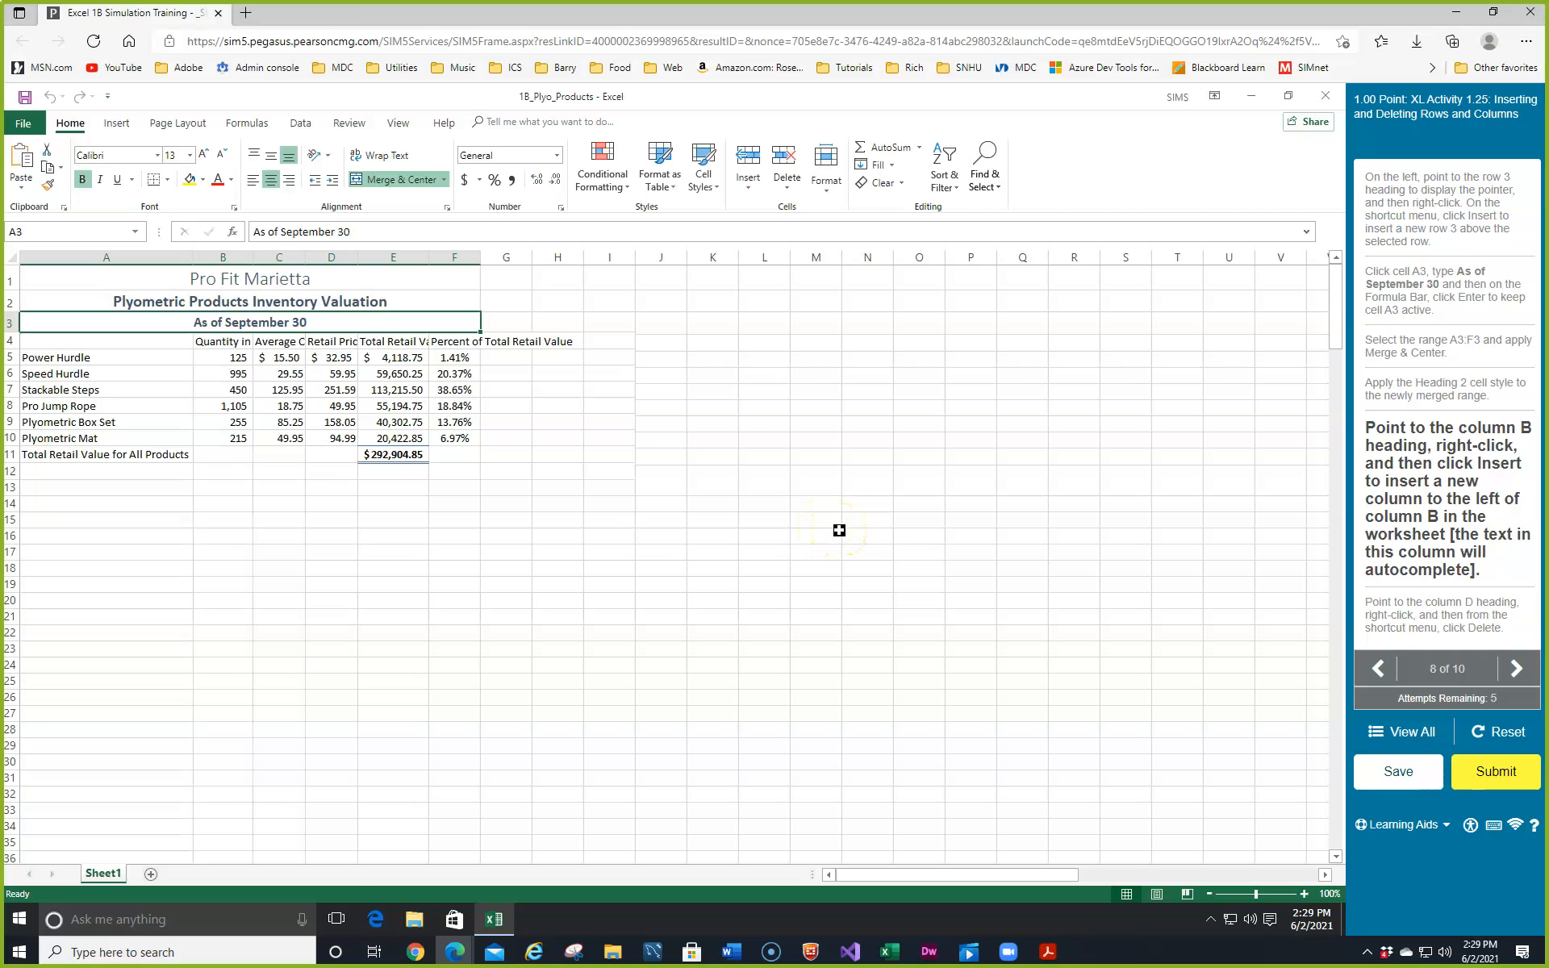
- Insert a new column before column B for the warehouse locations
{"action": "right_click", "coordinate": [211, 257]}
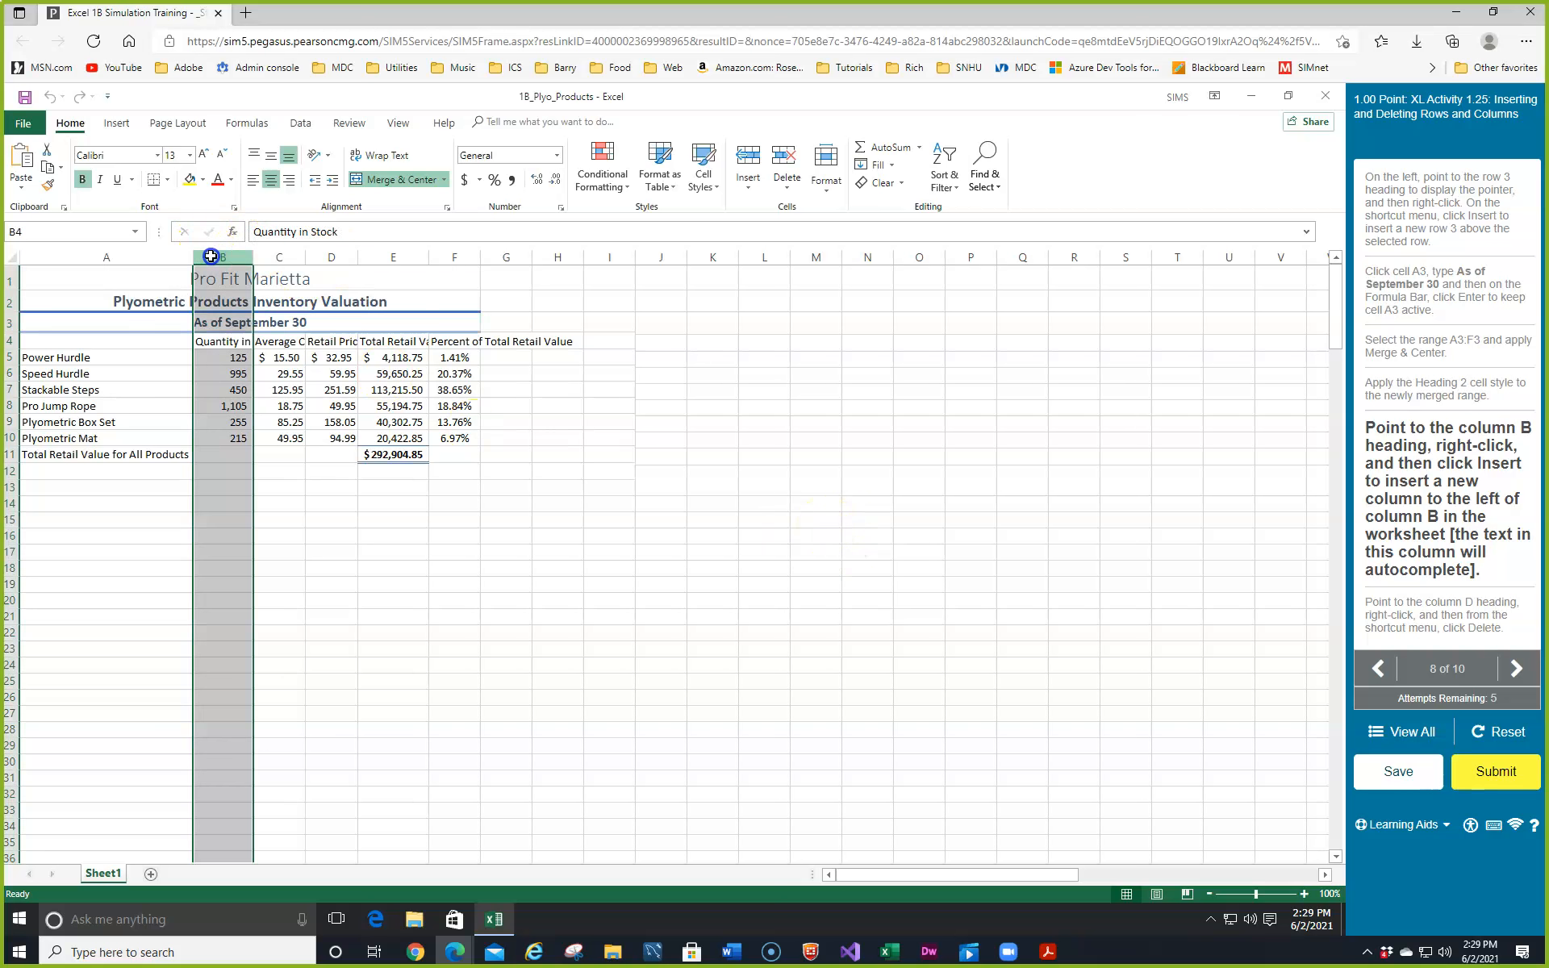
{"action": "right_click", "coordinate": [226, 257]}
{"action": "right_click", "coordinate": [219, 253]}
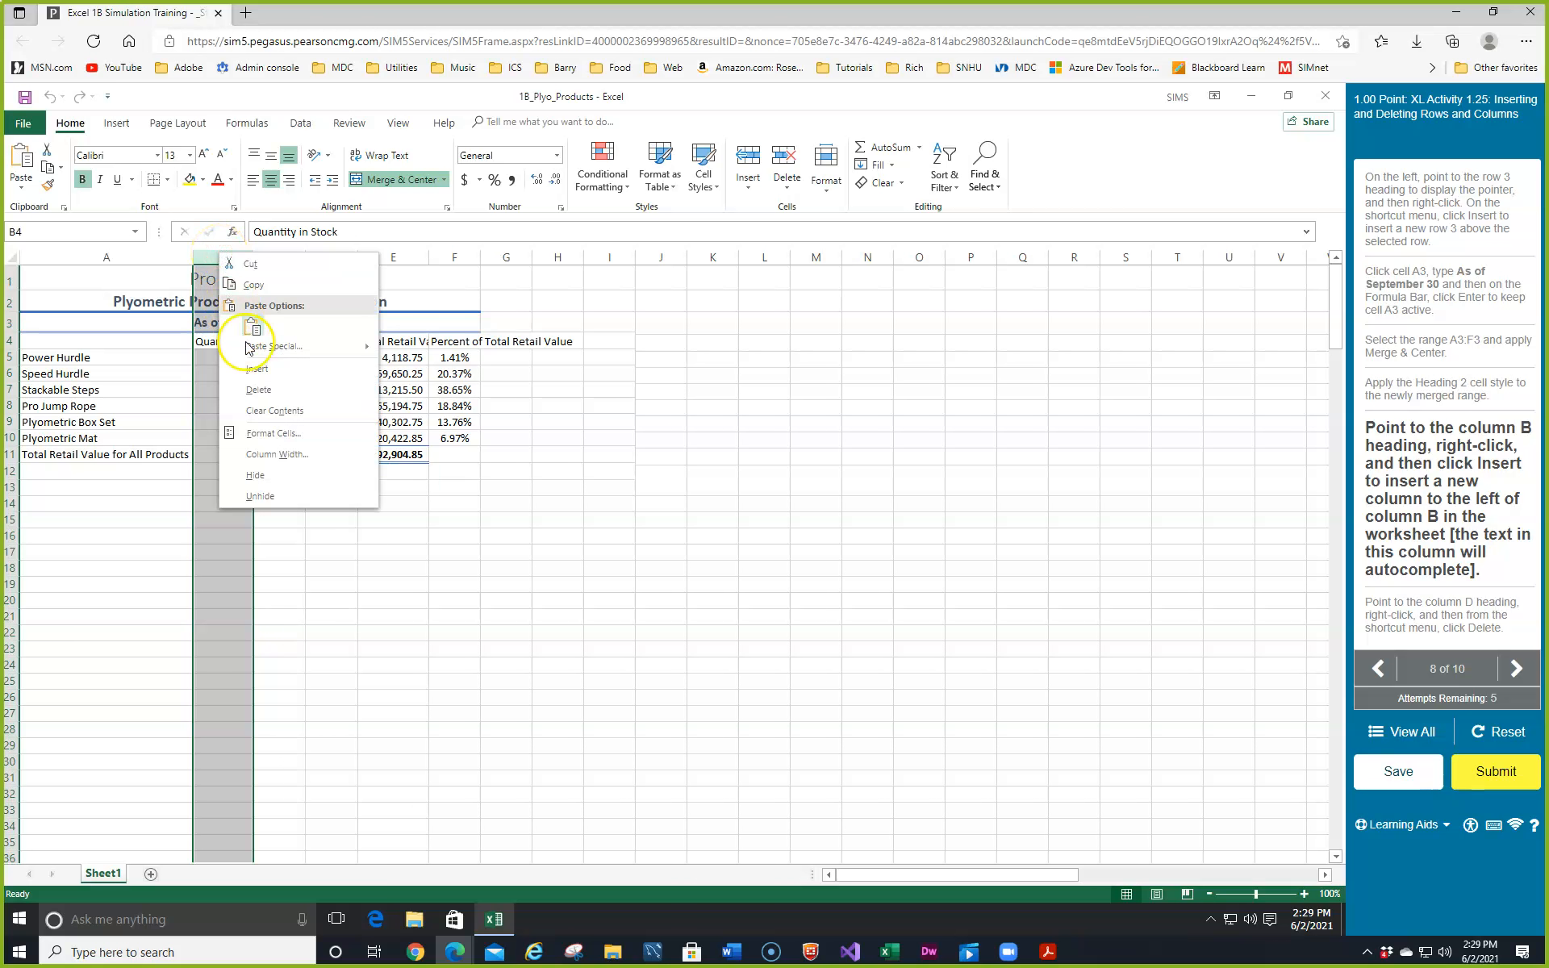
{"action": "left_click", "coordinate": [257, 371]}
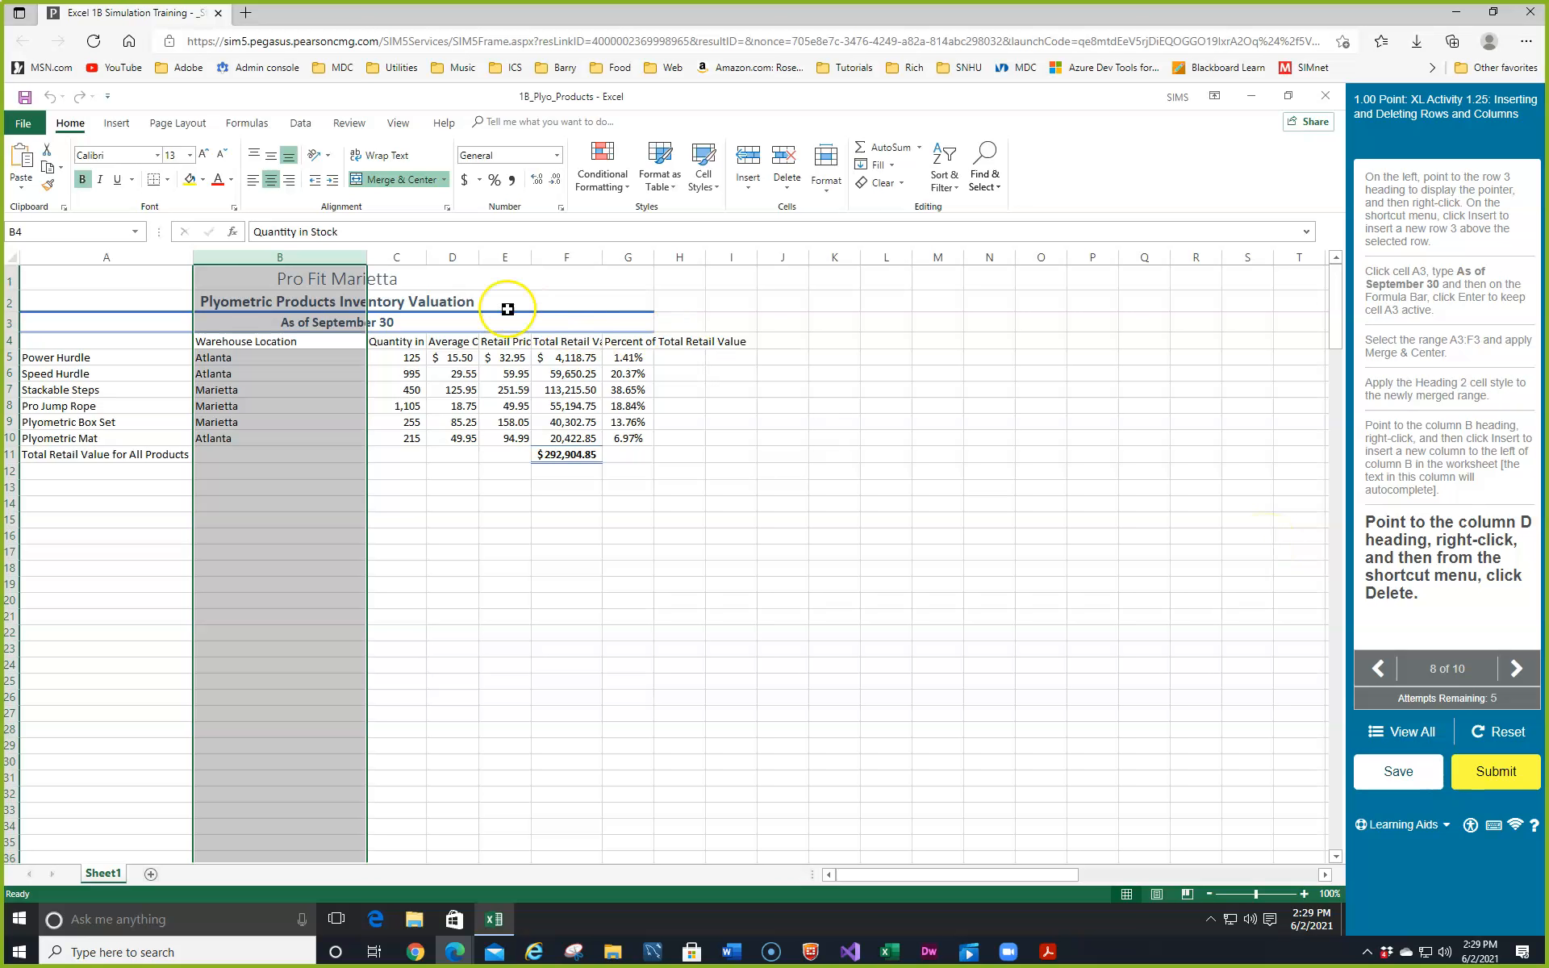
- Delete column D, between the Quantity in Stock and Retail Price columns
{"action": "left_click", "coordinate": [452, 260]}
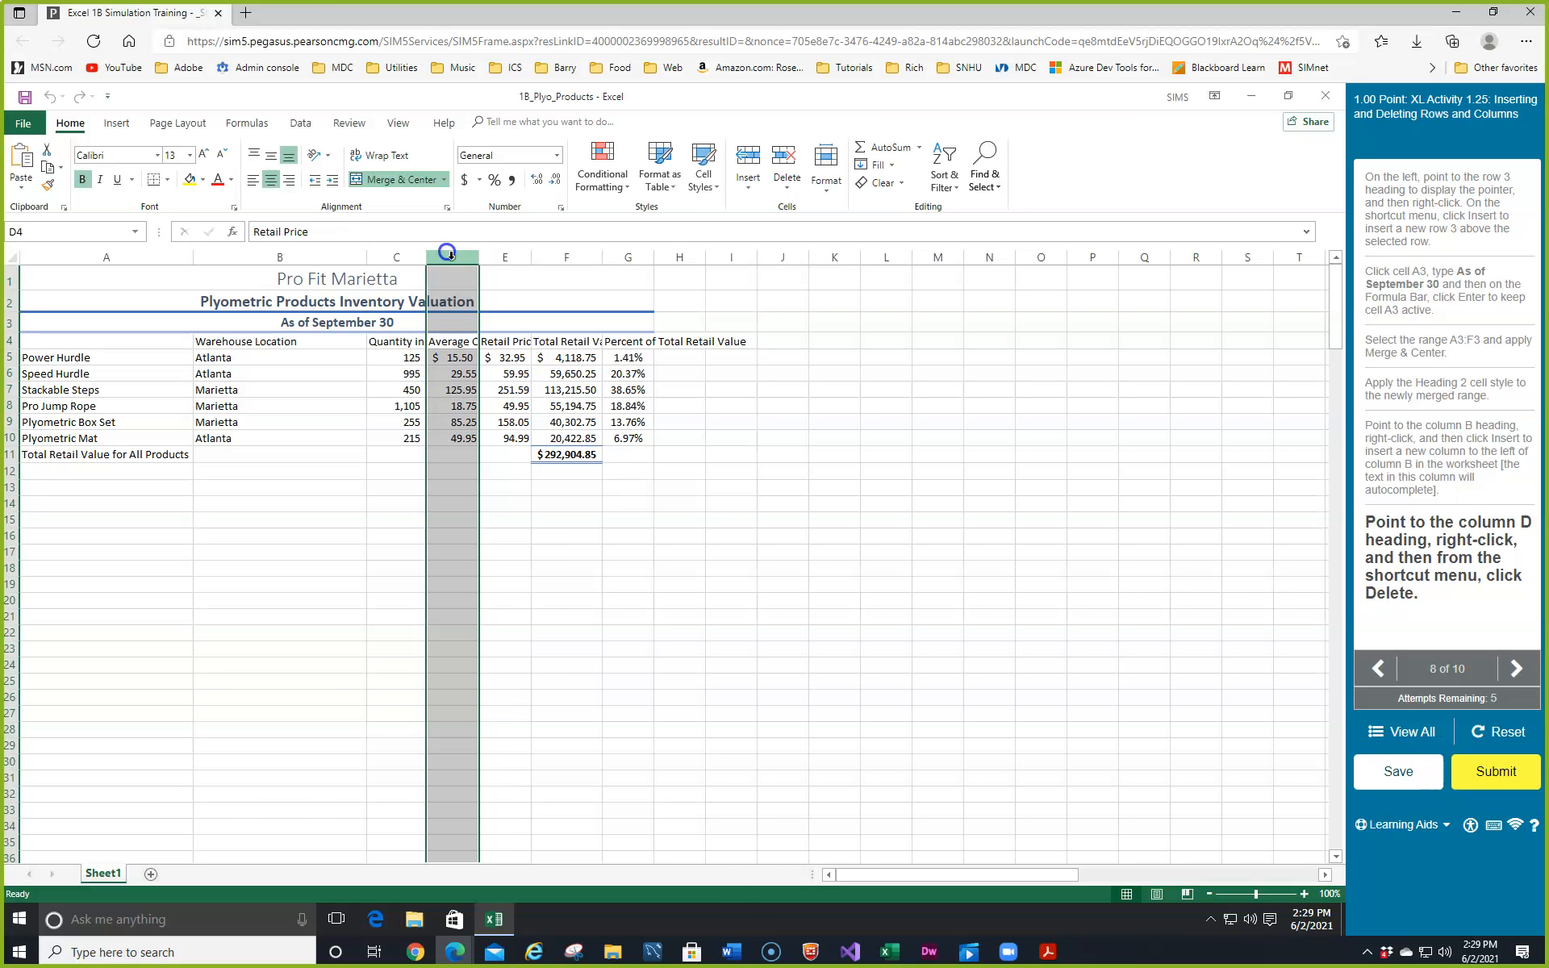
{"action": "right_click", "coordinate": [449, 257]}
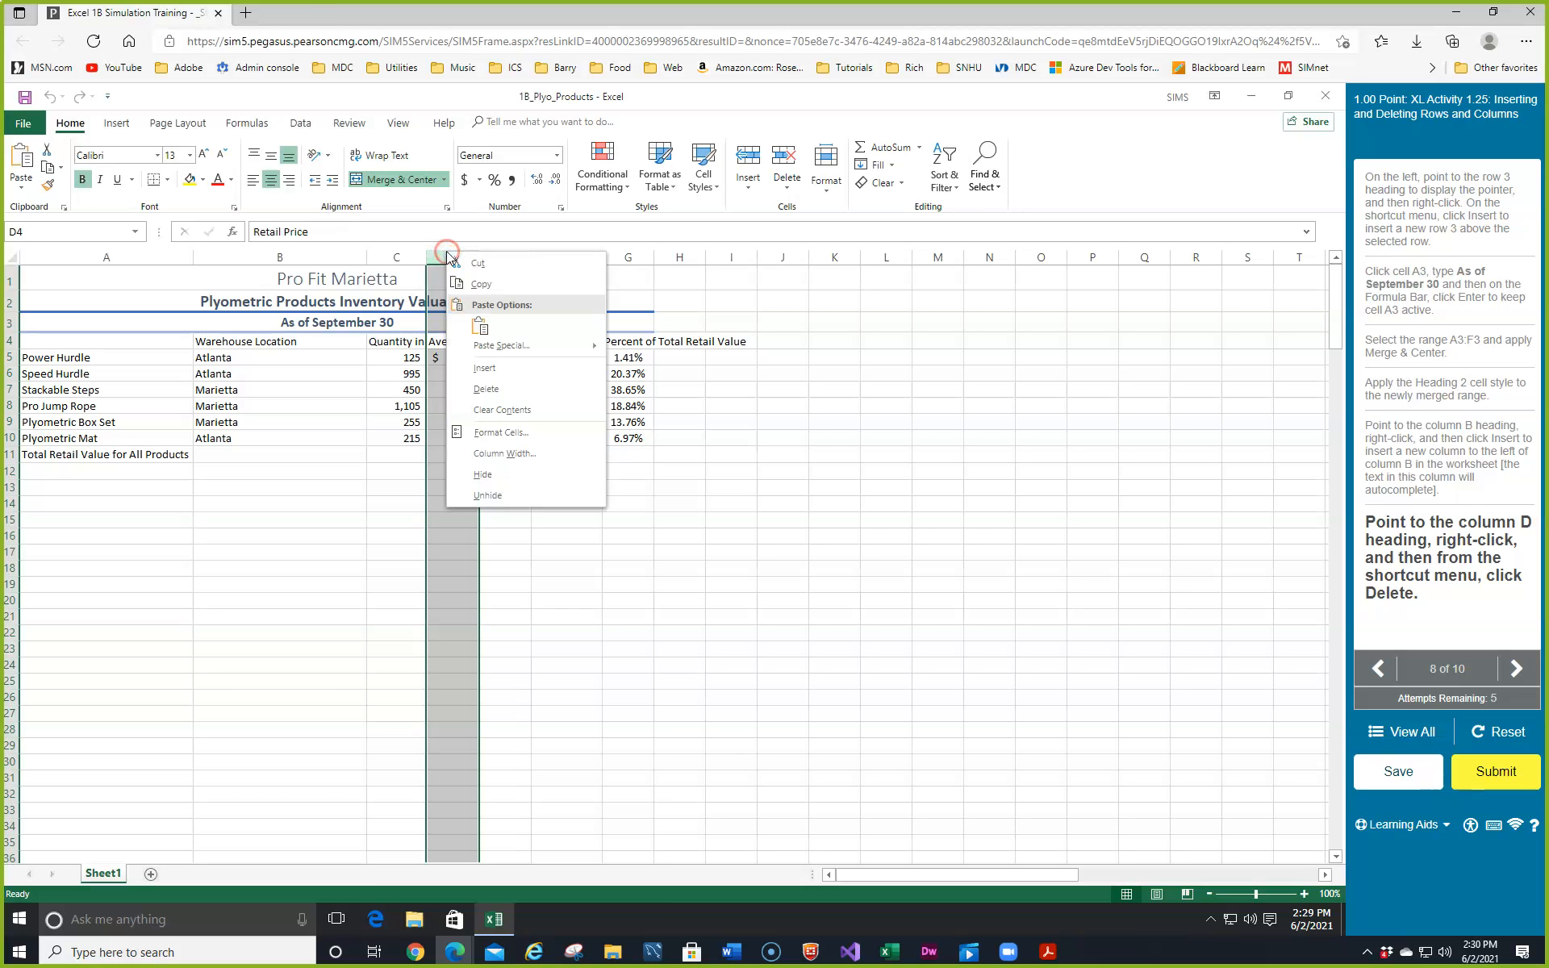
{"action": "left_click", "coordinate": [486, 389]}
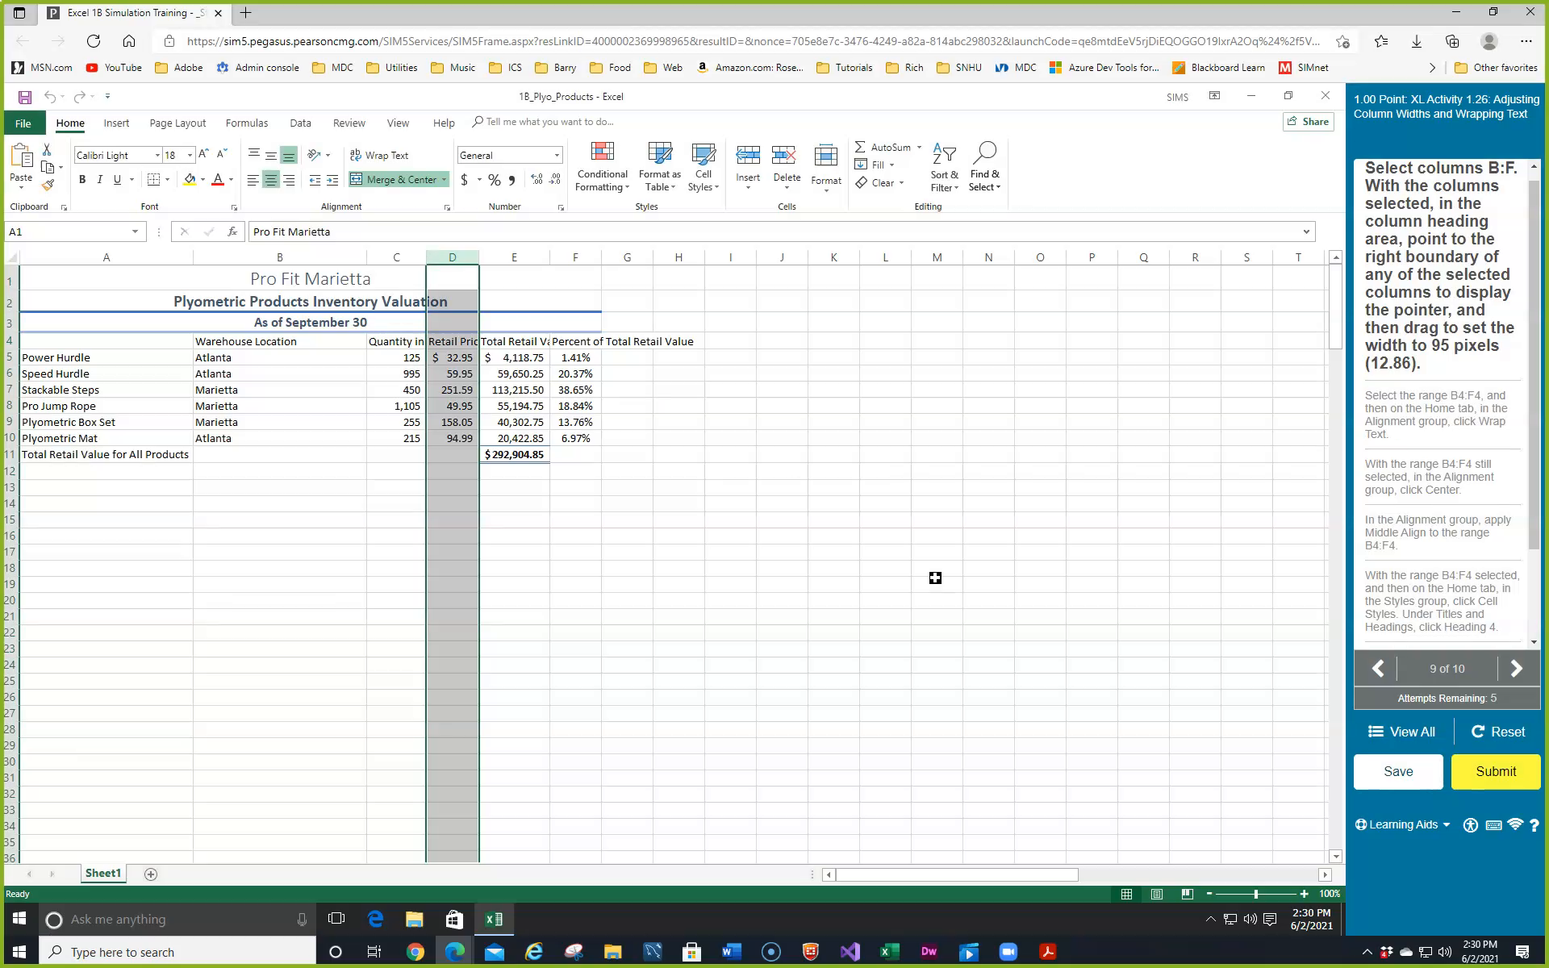
- Set the width of columns B through F to 95 pixels (12.86)
{"action": "left_click", "coordinate": [1100, 406]}
{"action": "left_click_drag", "start_coordinate": [284, 253], "coordinate": [559, 245]}
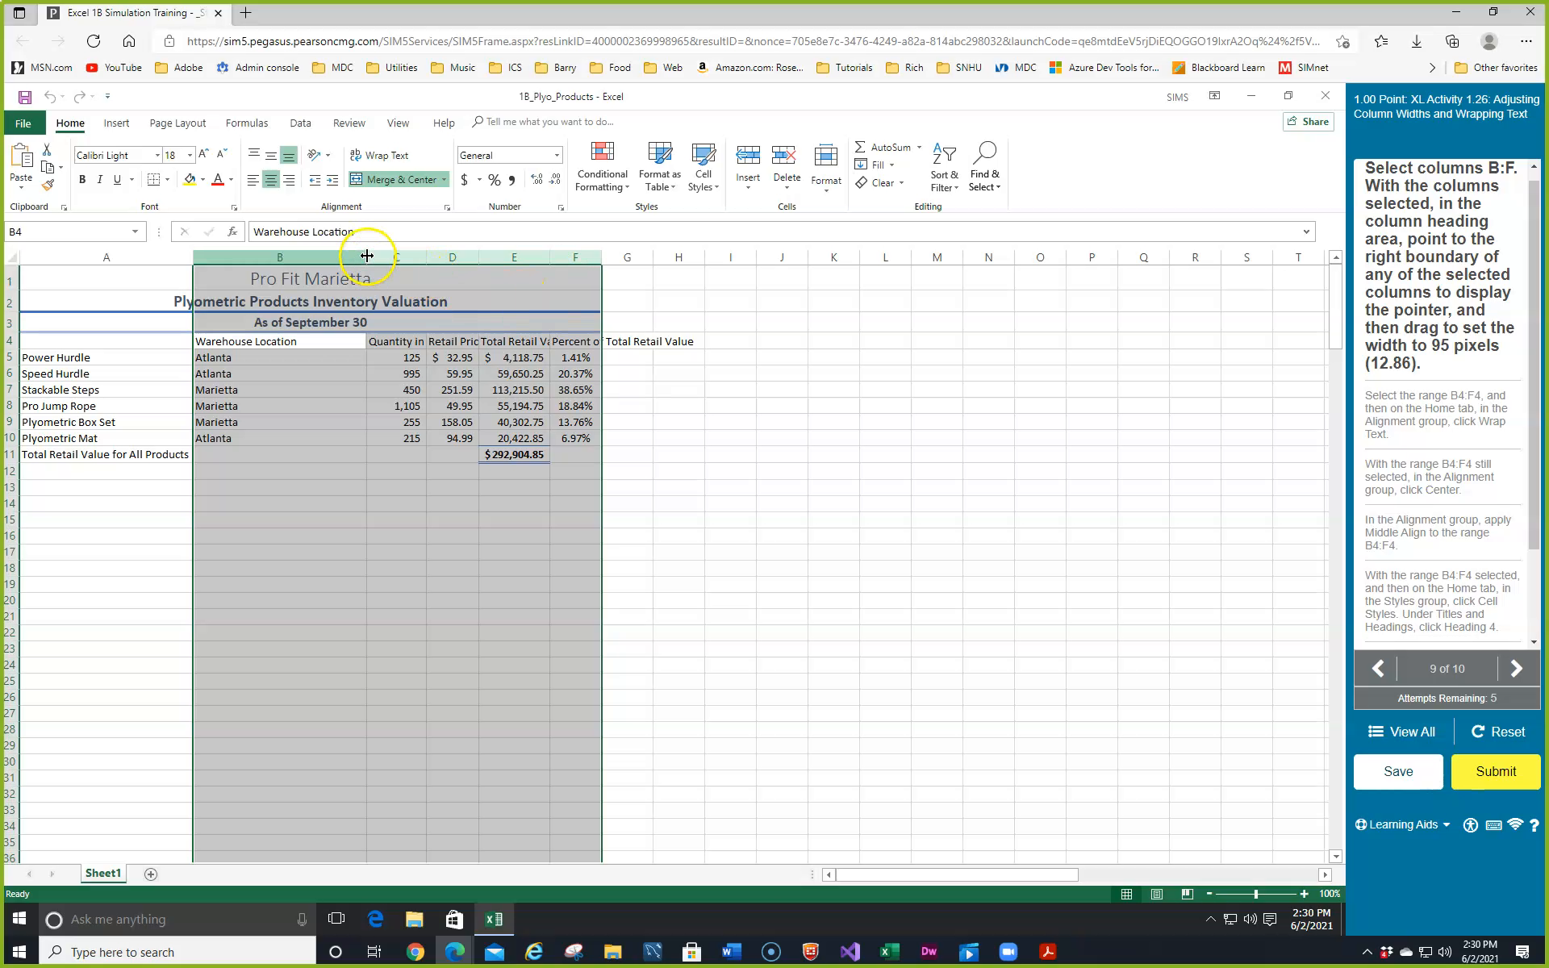
{"action": "left_click_drag", "start_coordinate": [426, 255], "coordinate": [444, 260]}
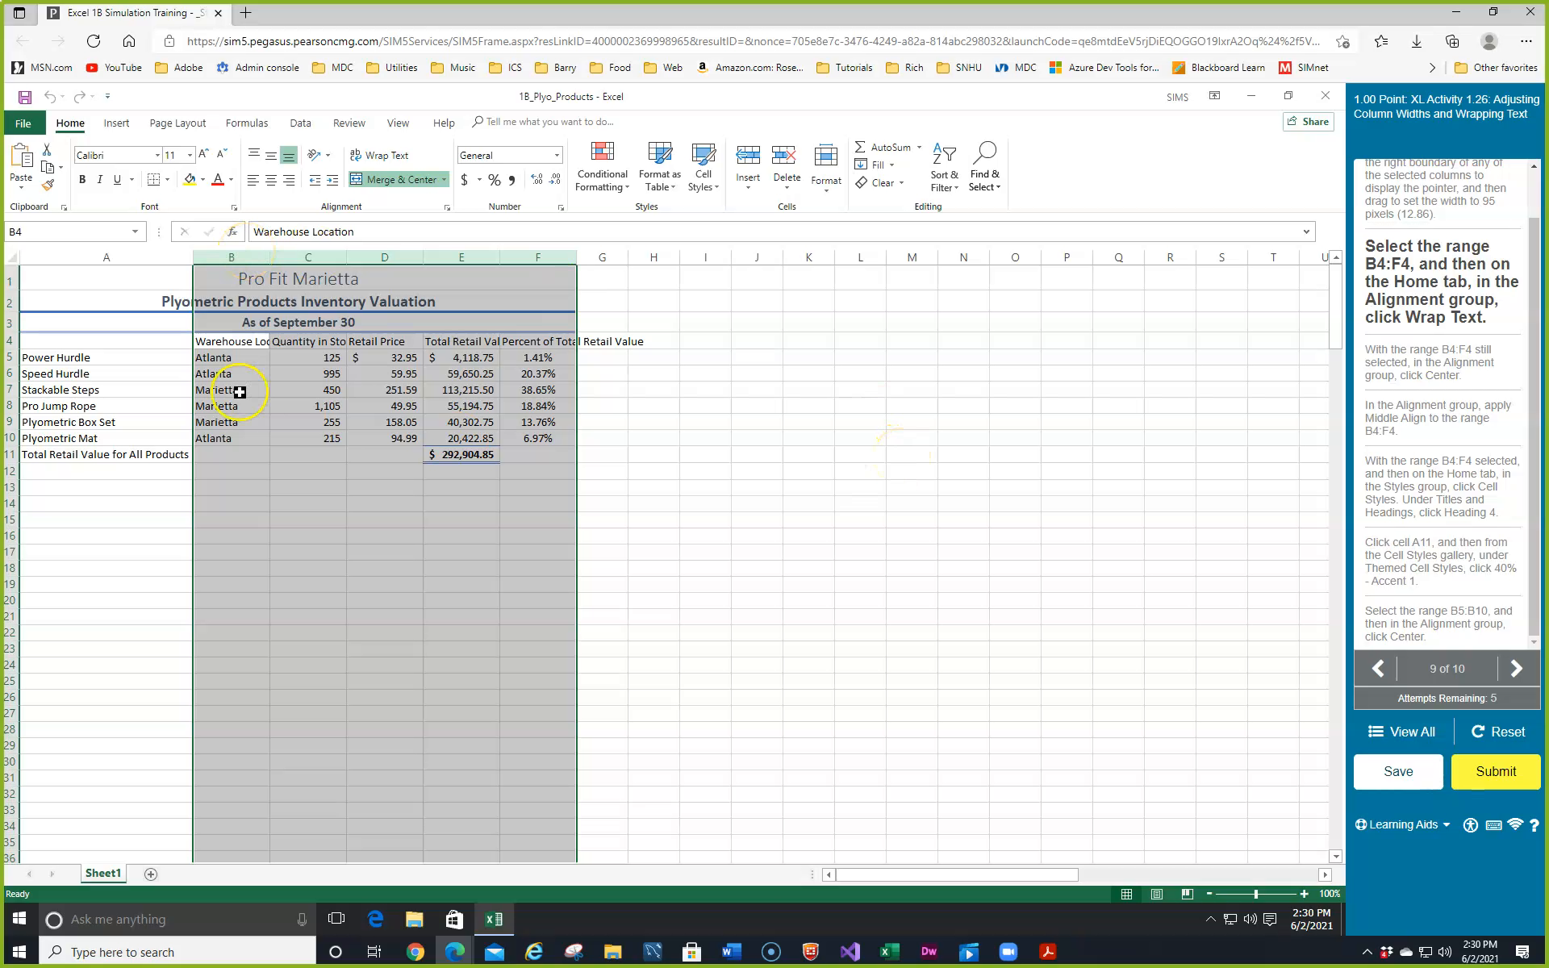
- Wrap the text of the column titles in B4:F4 and align them to Center and Middle Align
{"action": "left_click", "coordinate": [206, 342]}
{"action": "left_click_drag", "start_coordinate": [207, 342], "coordinate": [524, 343]}
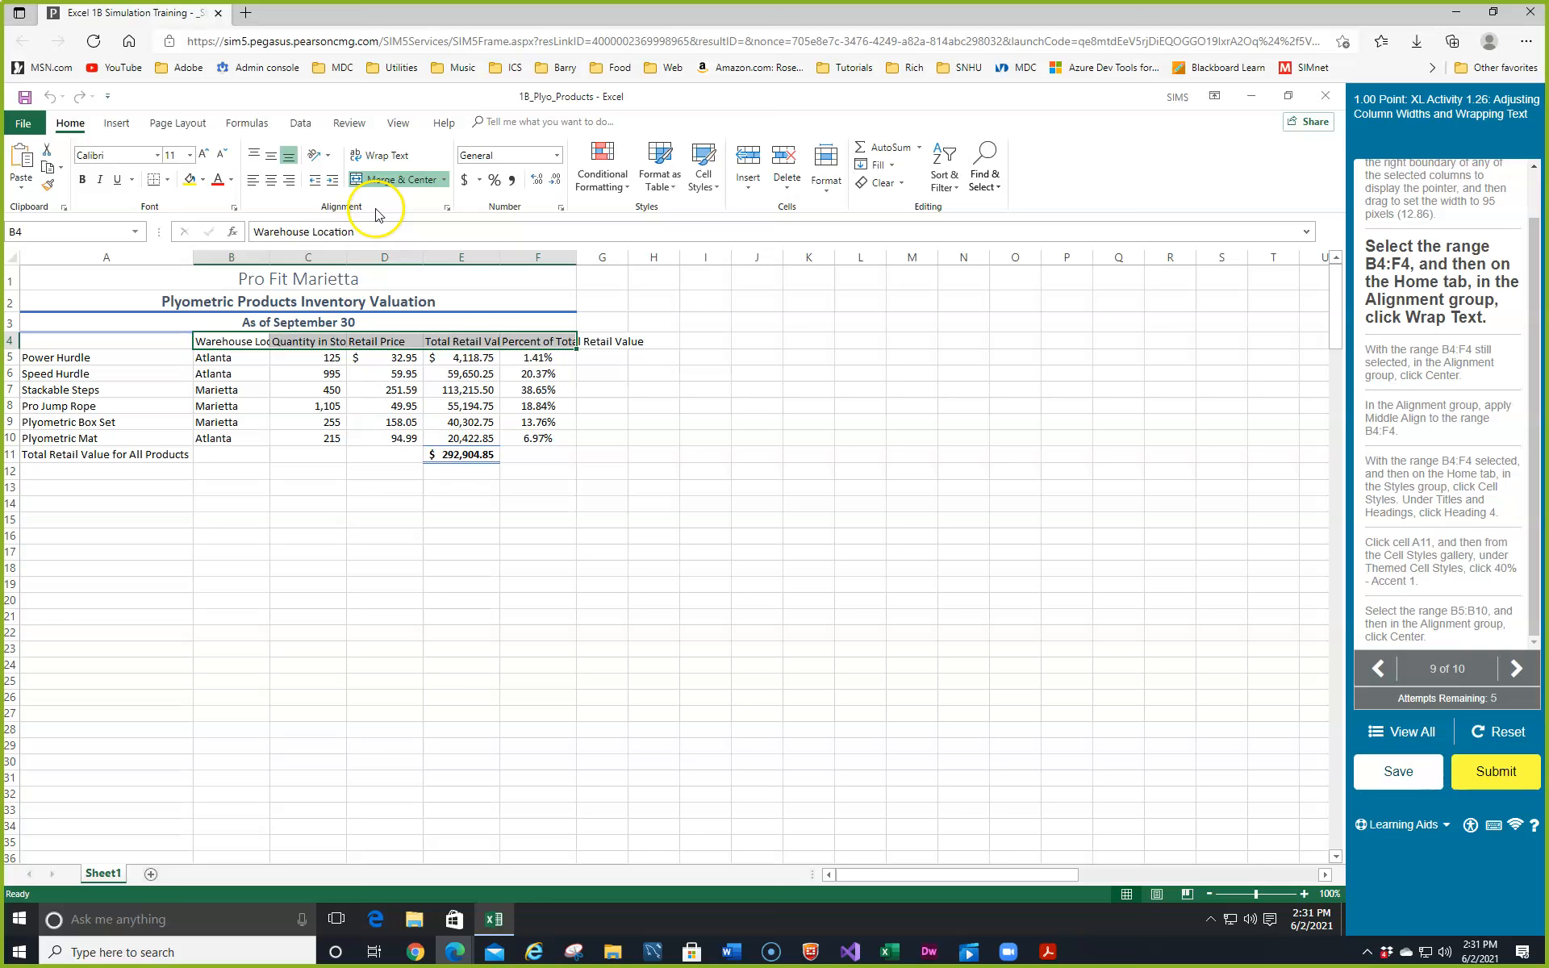
{"action": "left_click", "coordinate": [388, 158]}
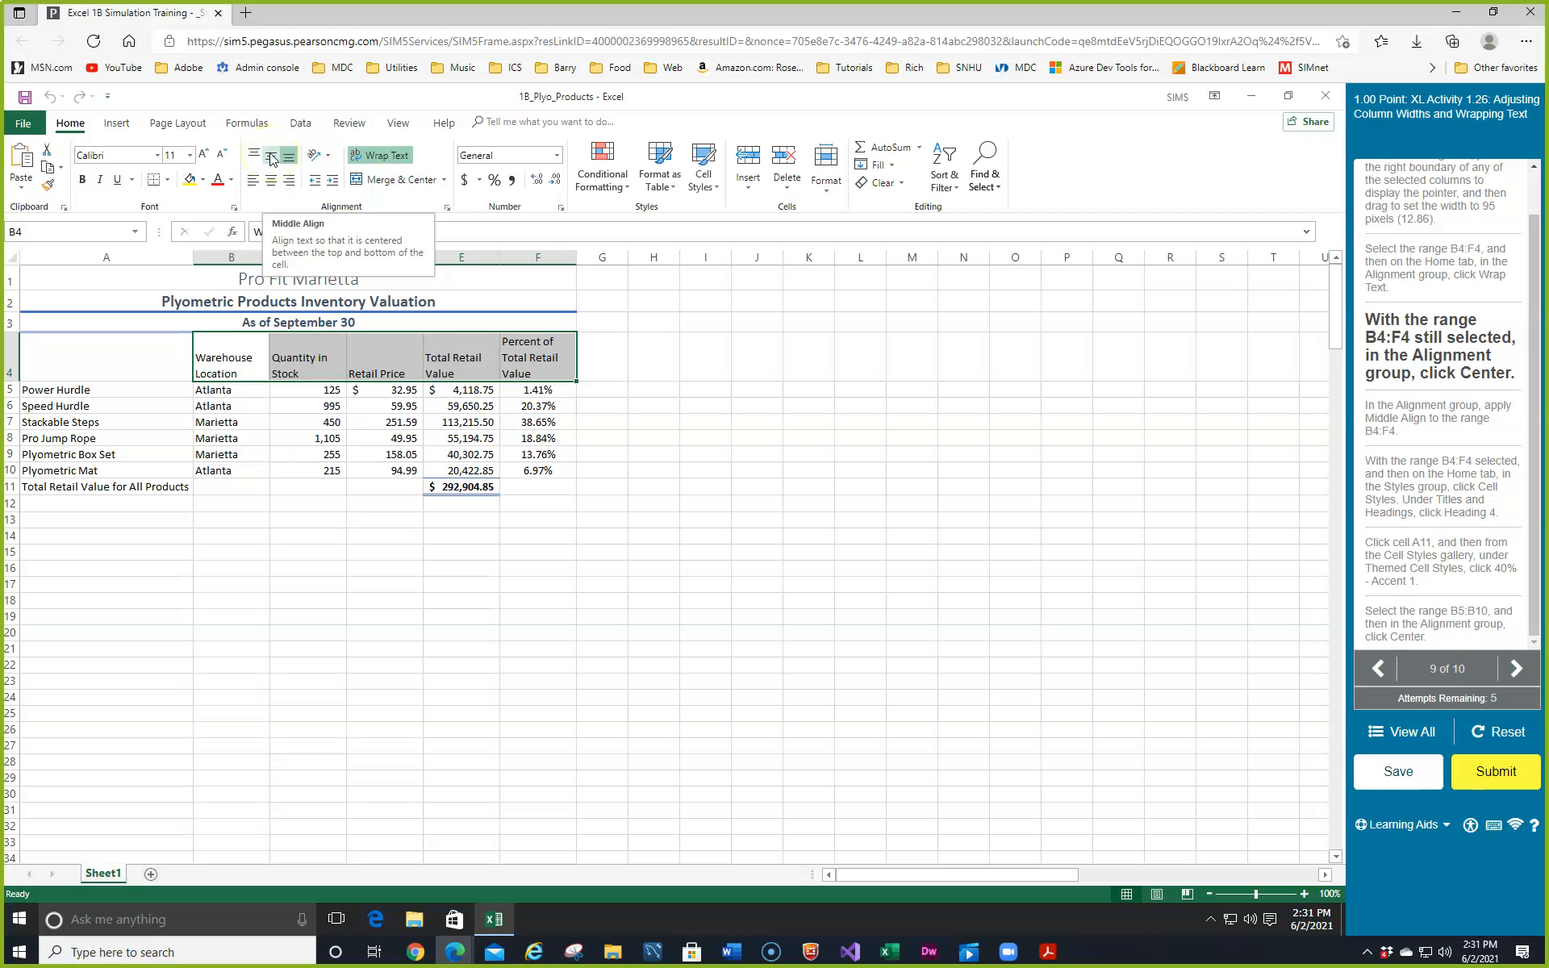
{"action": "left_click", "coordinate": [292, 183]}
{"action": "left_click", "coordinate": [271, 185]}
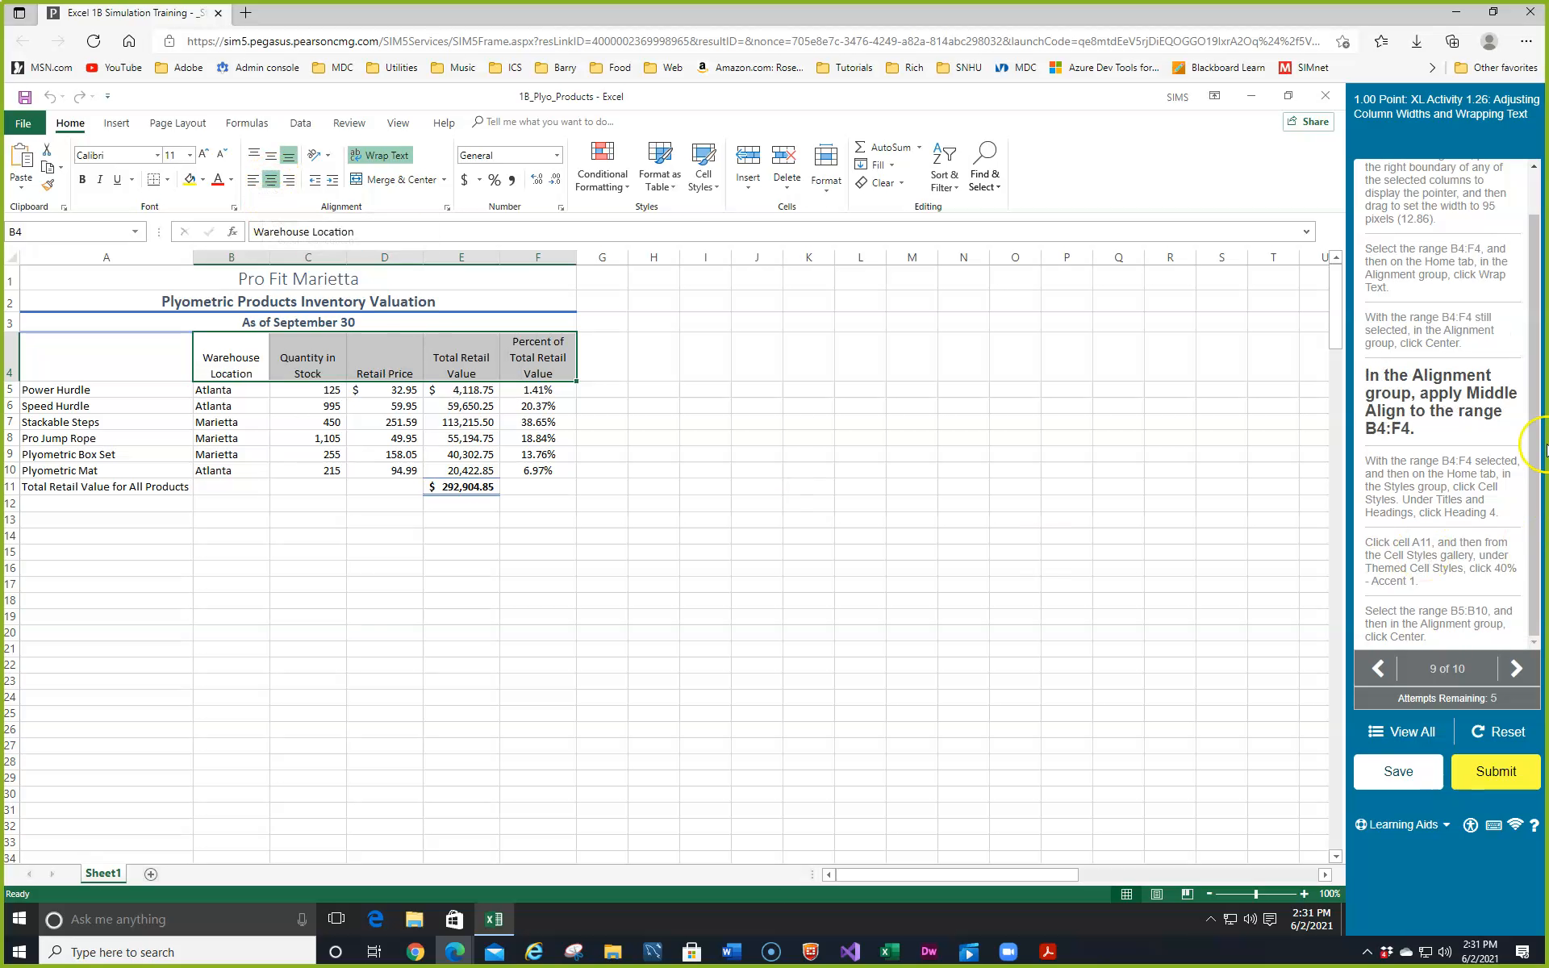
{"action": "left_click", "coordinate": [271, 158]}
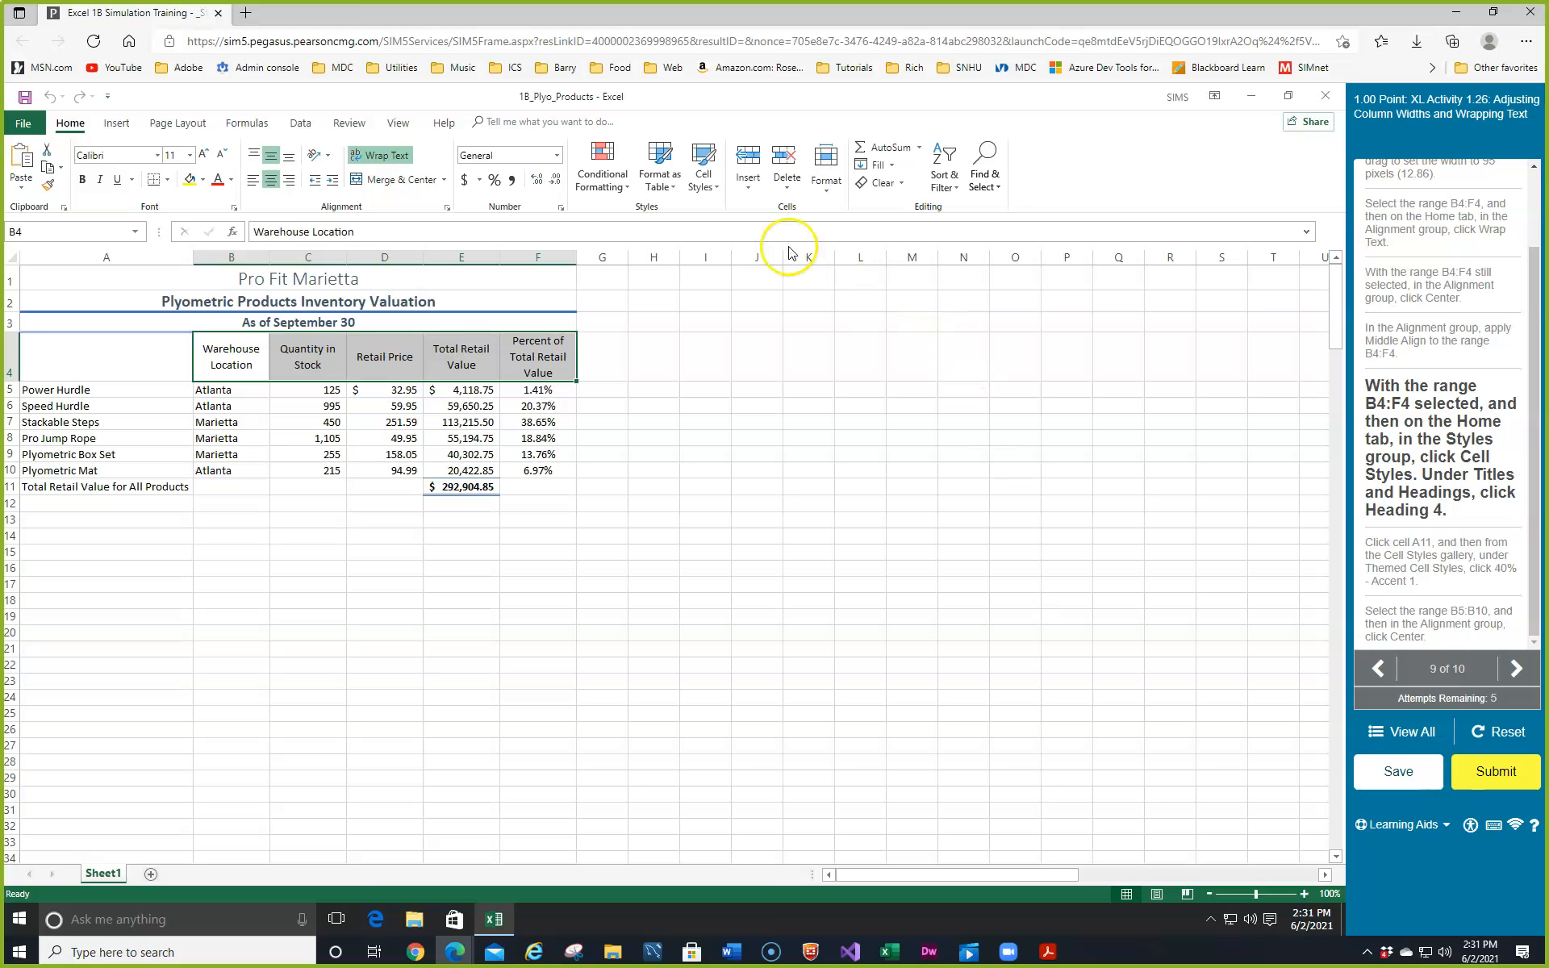
- Apply the Heading 4 cell style to the column titles in B4:F4 and the 40% - Accent1 style to cell A11
{"action": "left_click", "coordinate": [704, 178]}
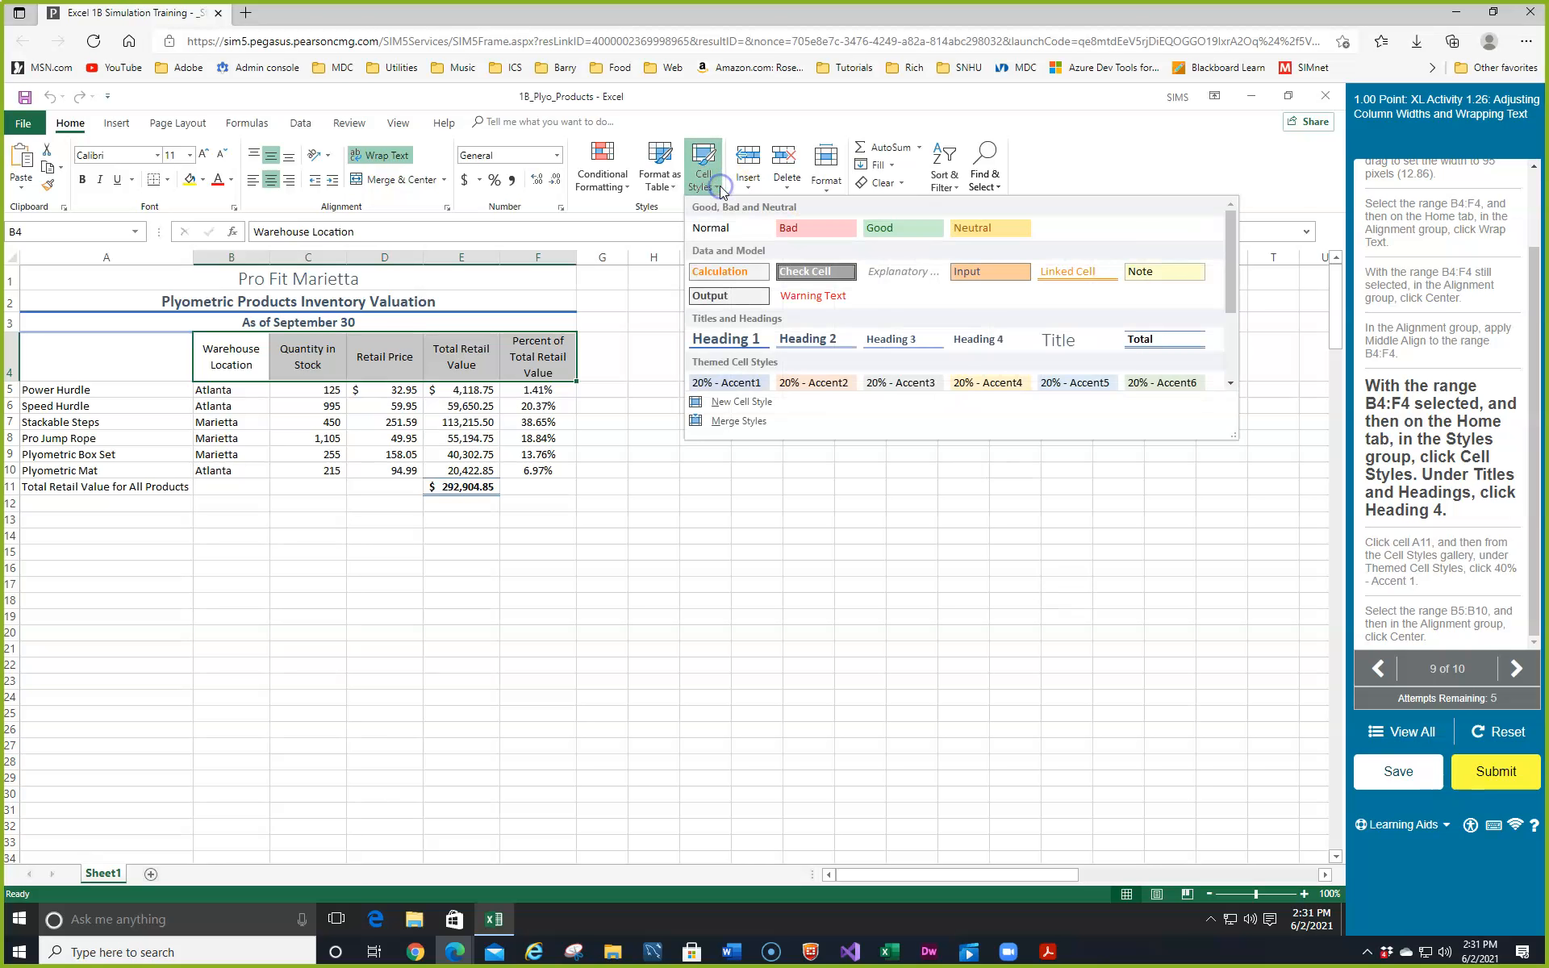
{"action": "left_click", "coordinate": [1012, 342]}
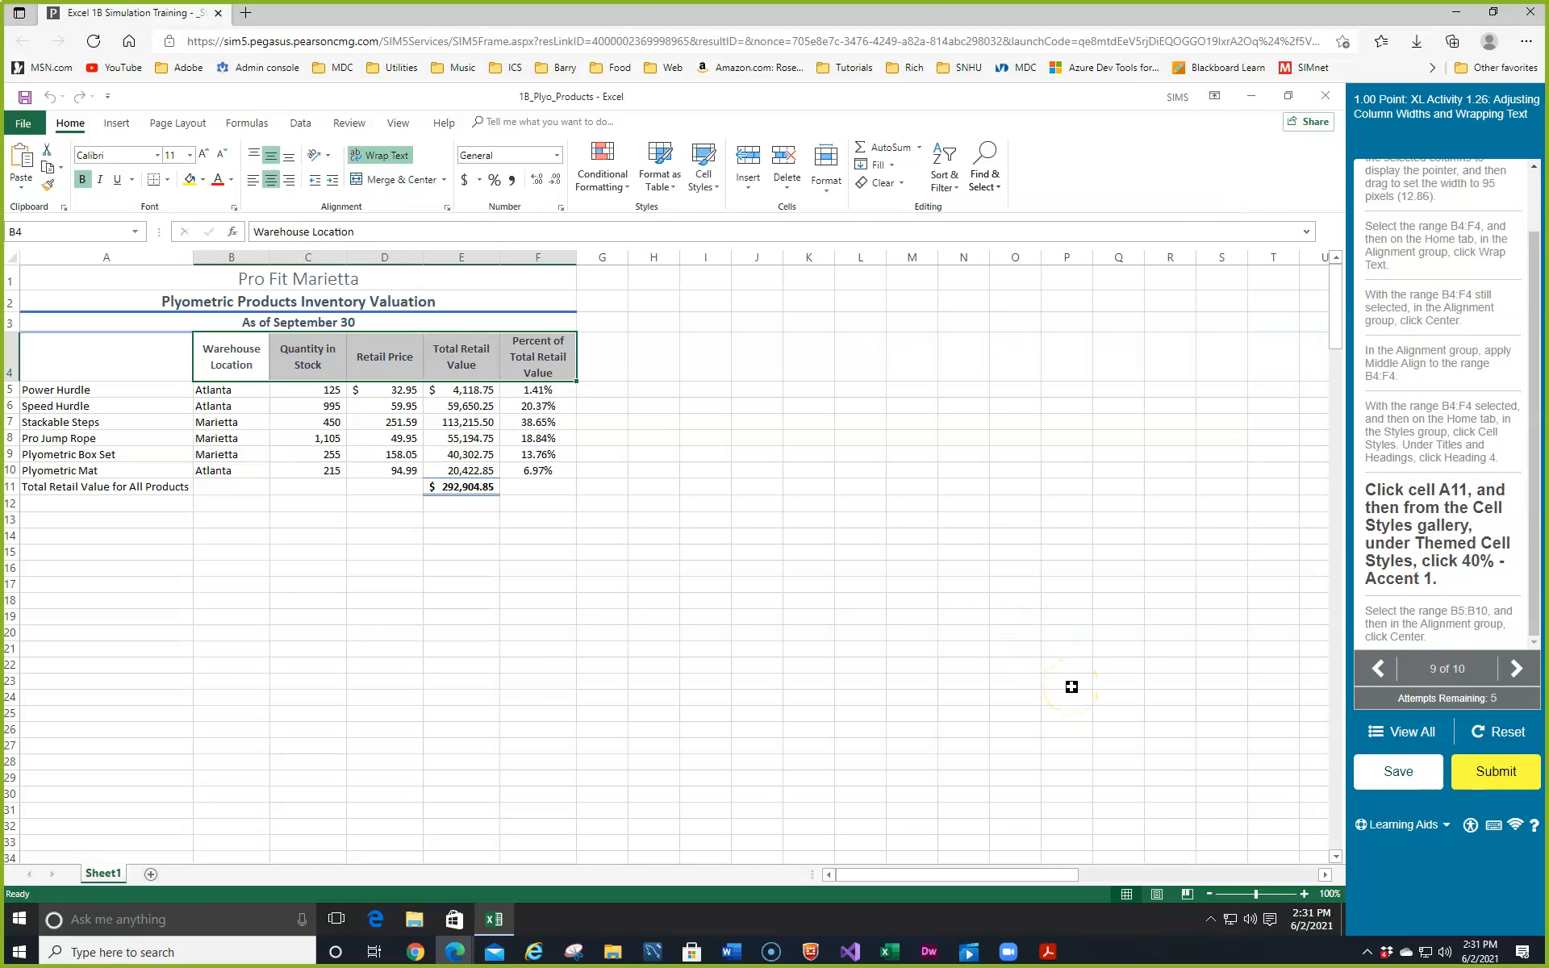
{"action": "left_click", "coordinate": [135, 491]}
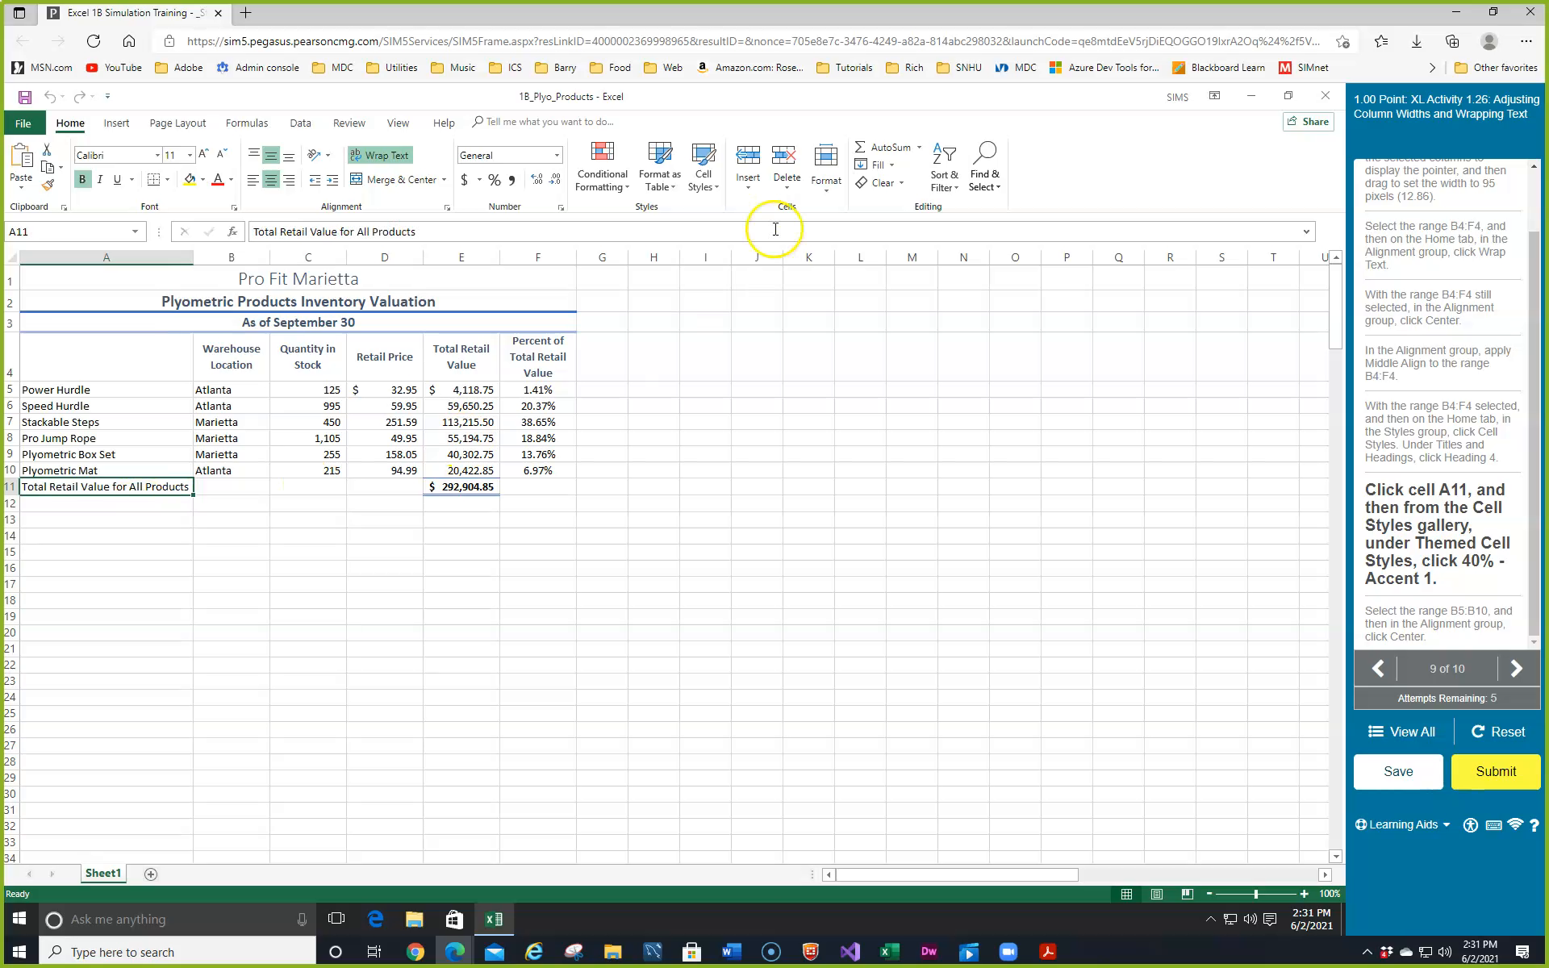
{"action": "left_click", "coordinate": [718, 191]}
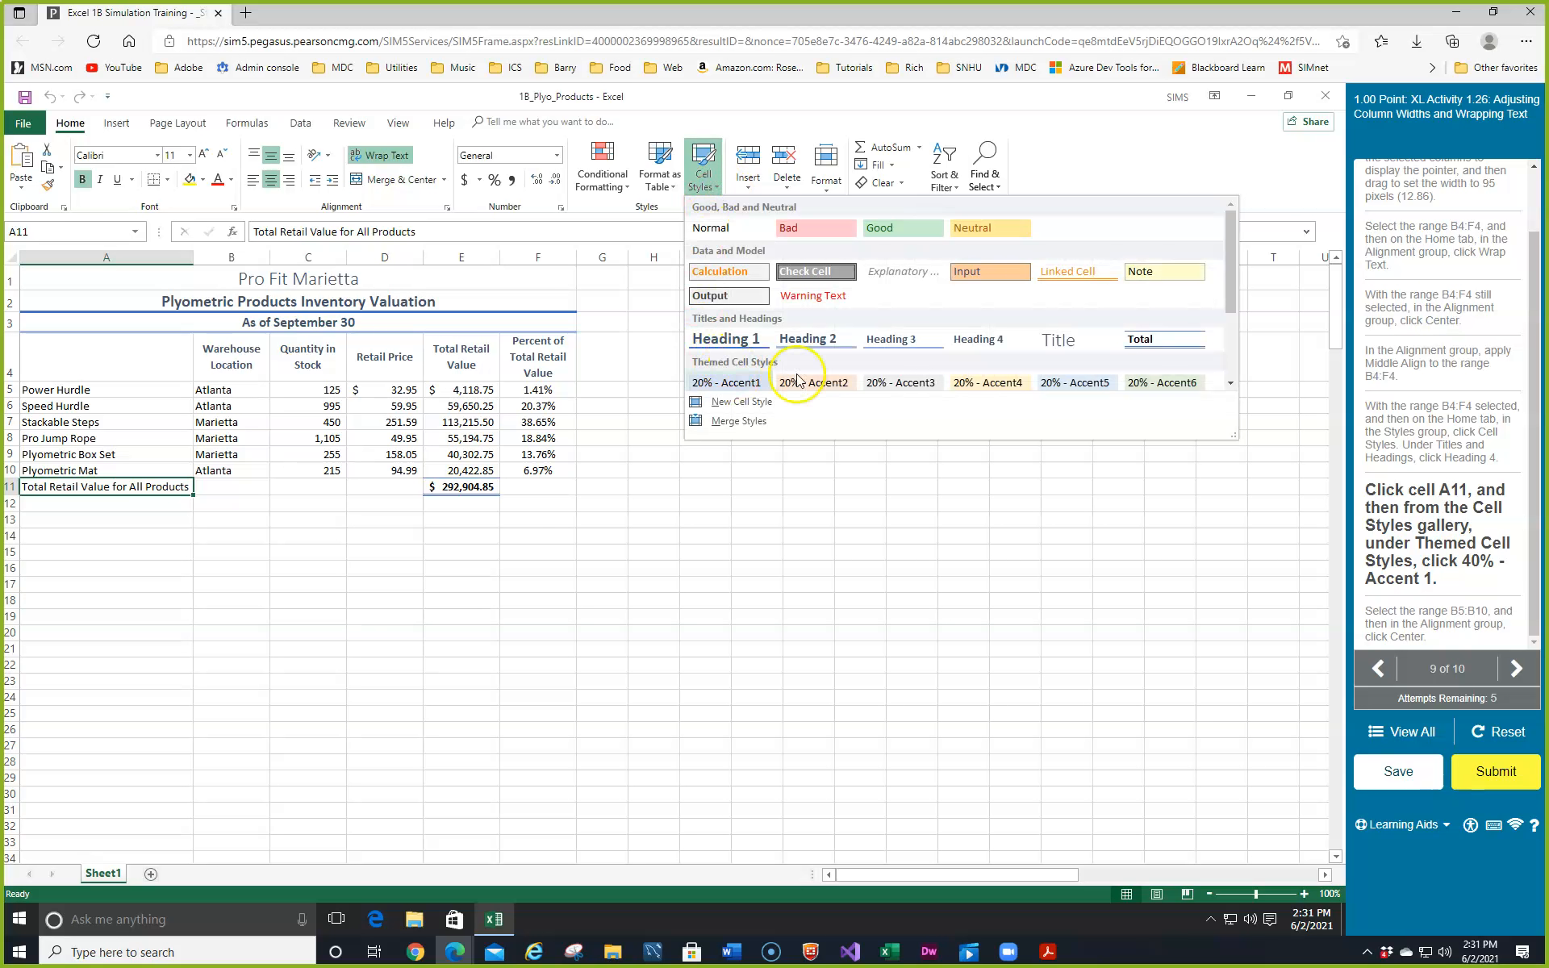
{"action": "left_click", "coordinate": [1230, 384]}
{"action": "left_click", "coordinate": [1231, 384]}
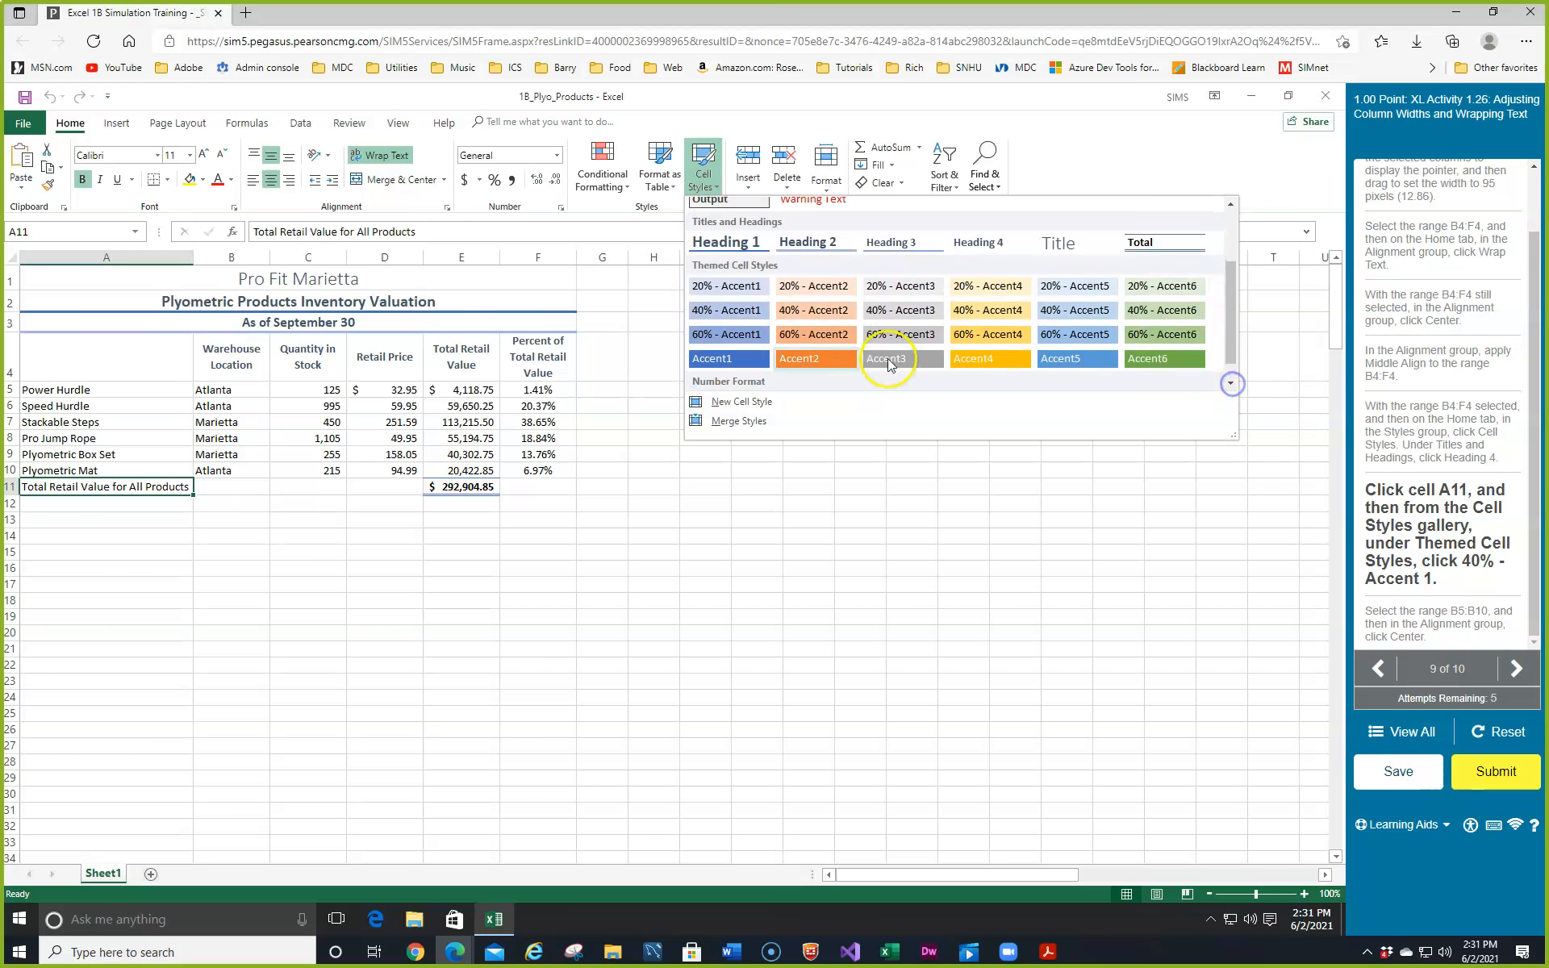
{"action": "left_click", "coordinate": [735, 313]}
{"action": "left_click", "coordinate": [1148, 640]}
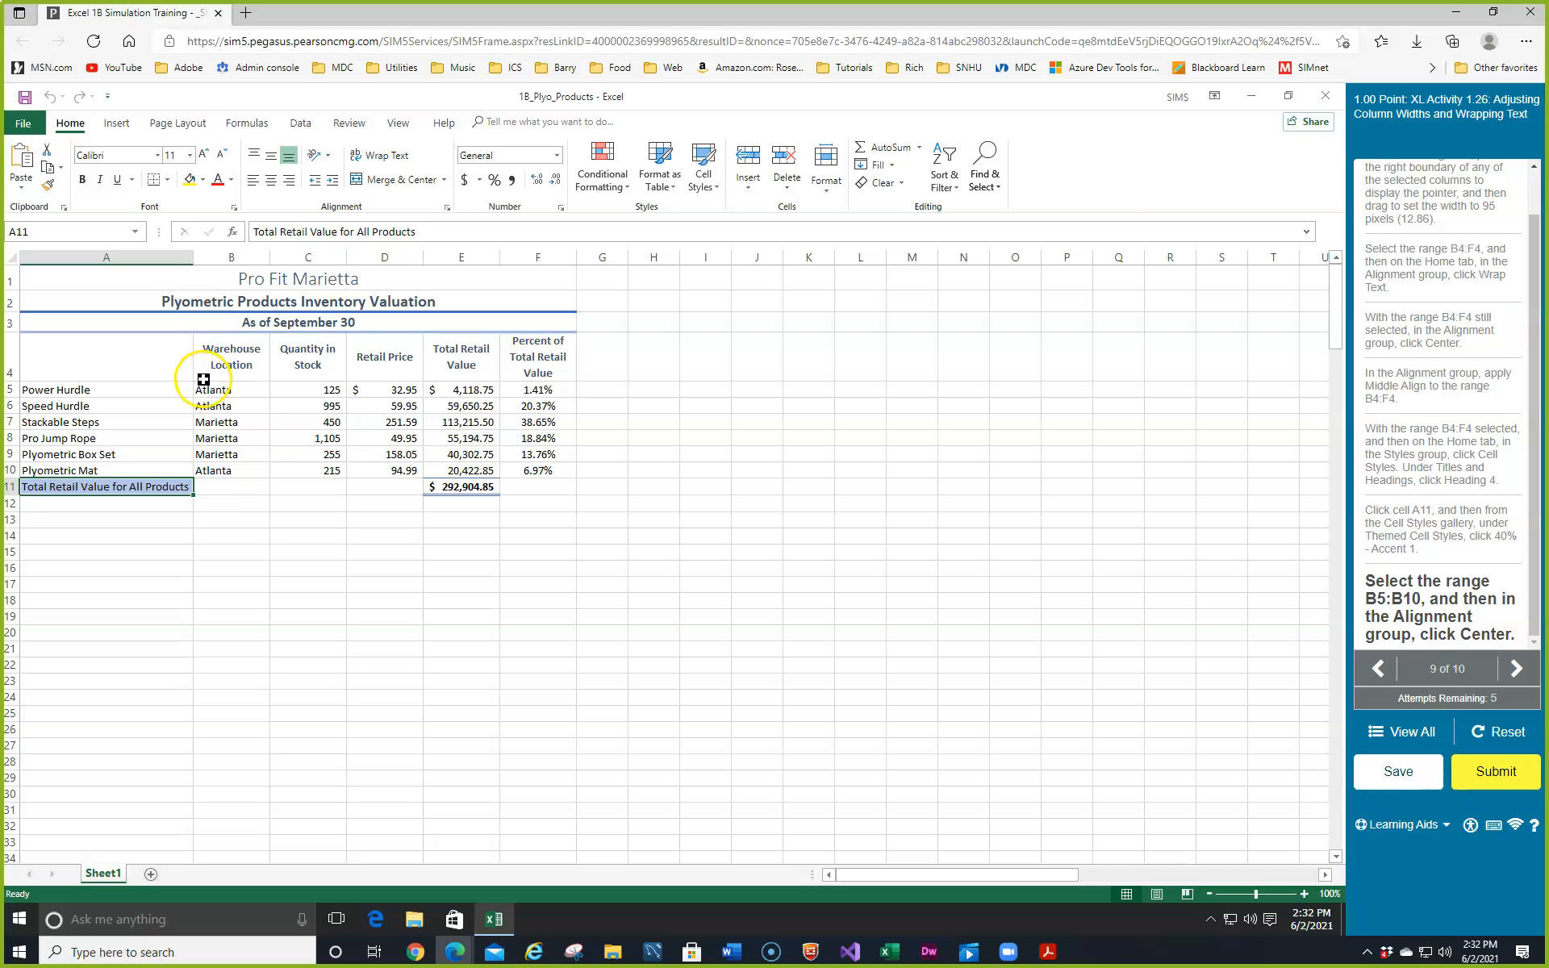
- Center the warehouse locations in the range B5:B10 horizontally
{"action": "left_click_drag", "start_coordinate": [208, 389], "coordinate": [213, 464]}
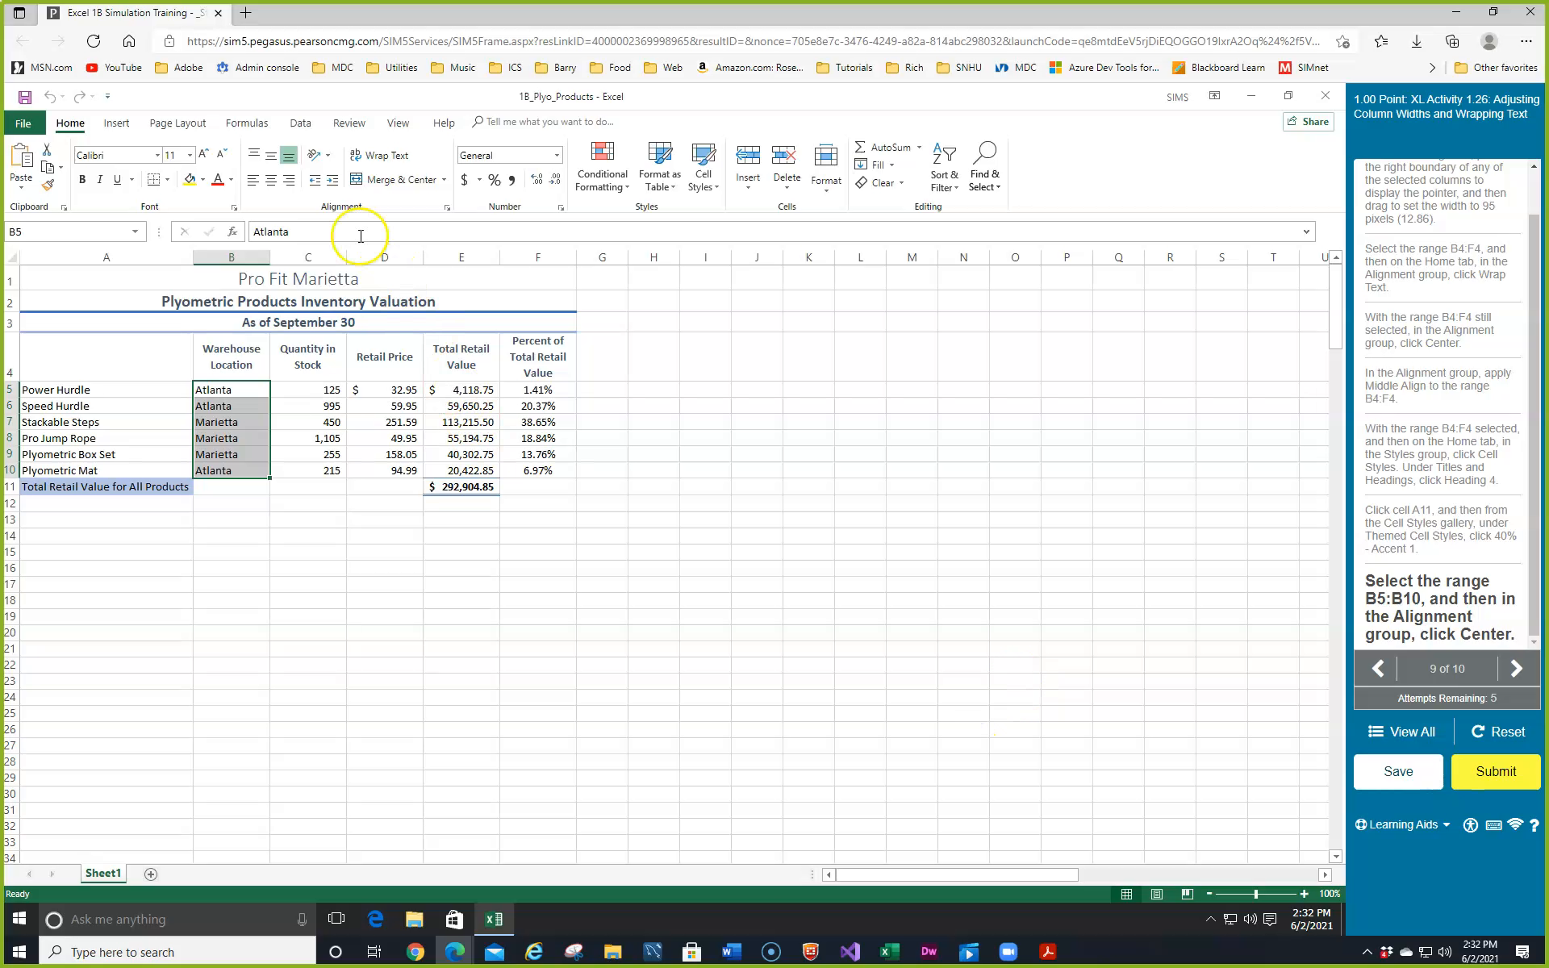
{"action": "left_click", "coordinate": [274, 185]}
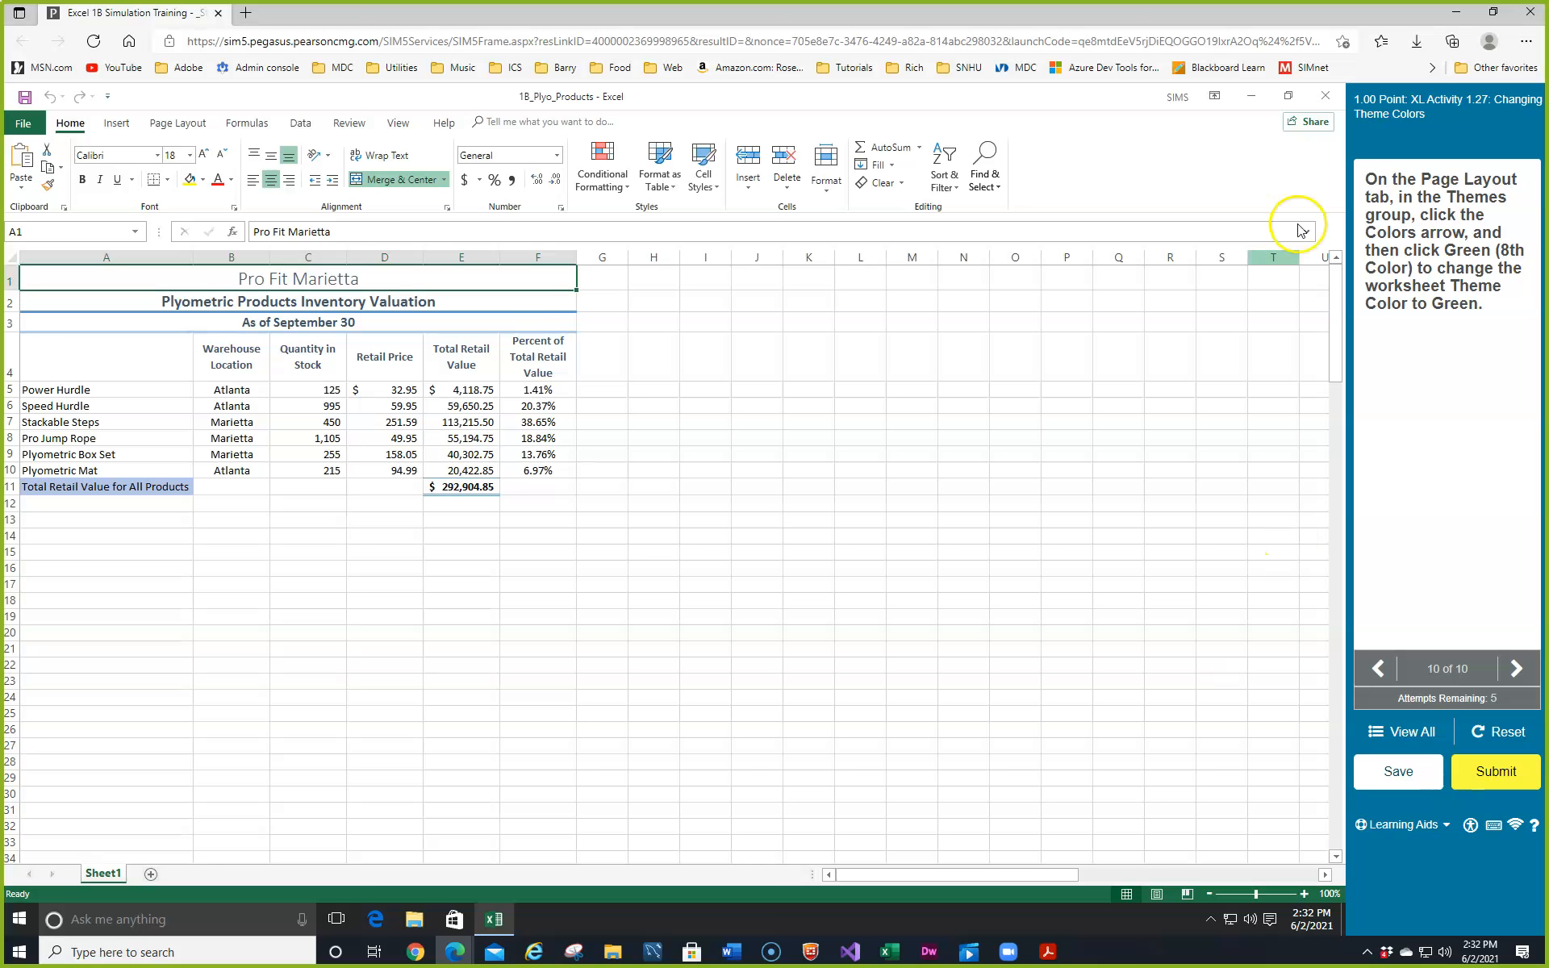
- Change the worksheet's theme colors to Green and submit the completed assignment
{"action": "left_click", "coordinate": [172, 125]}
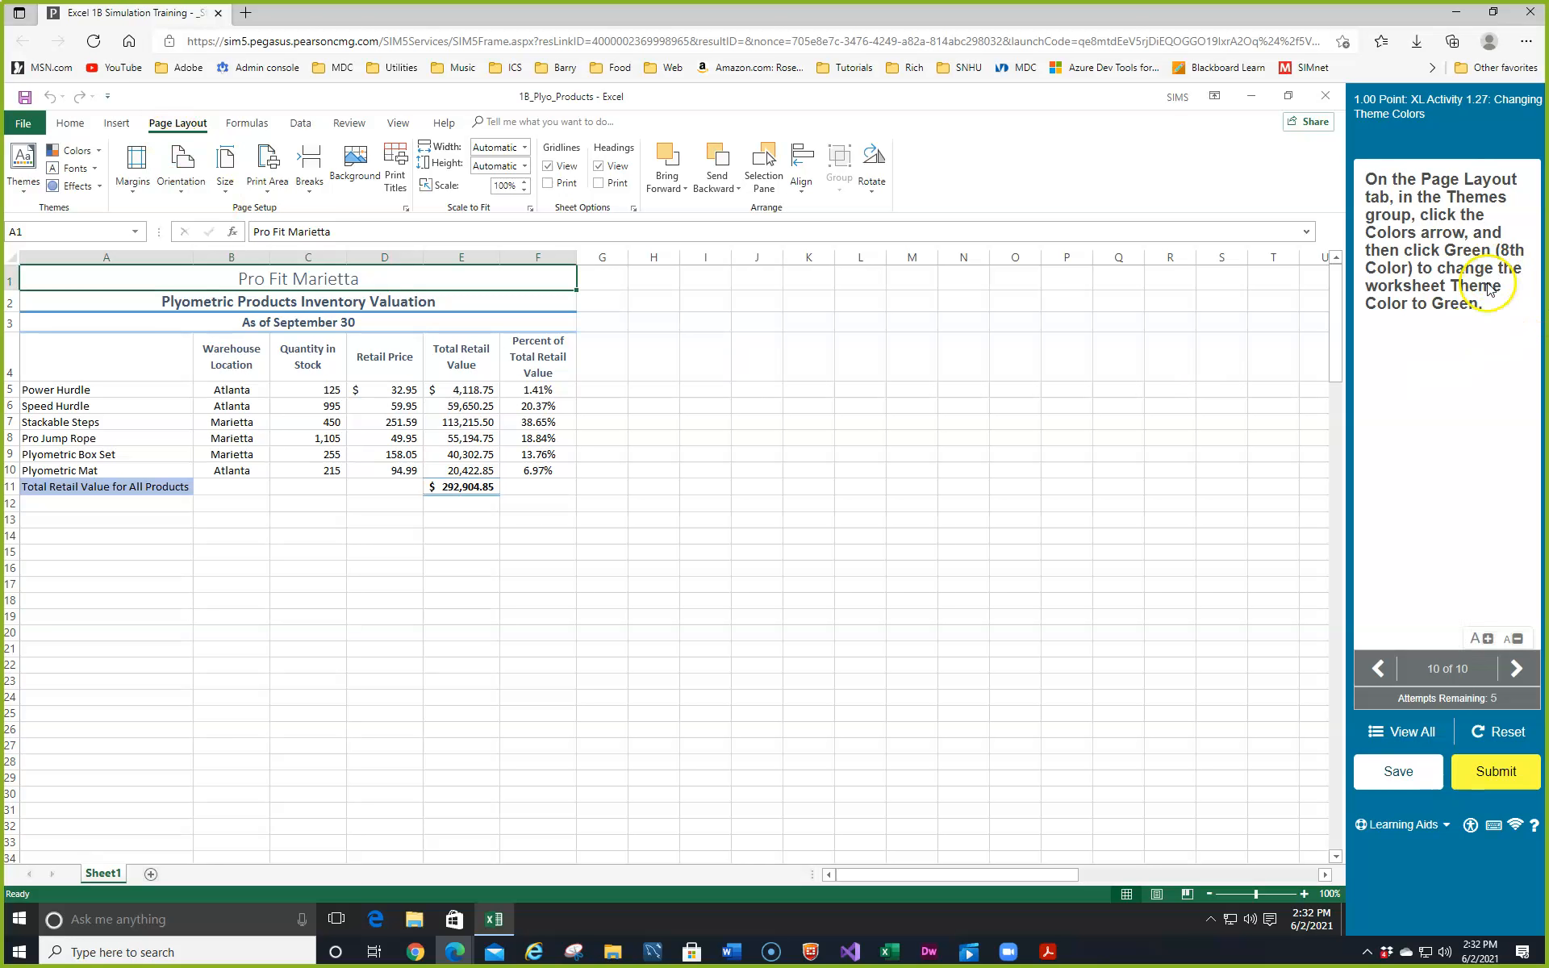
{"action": "left_click", "coordinate": [97, 151]}
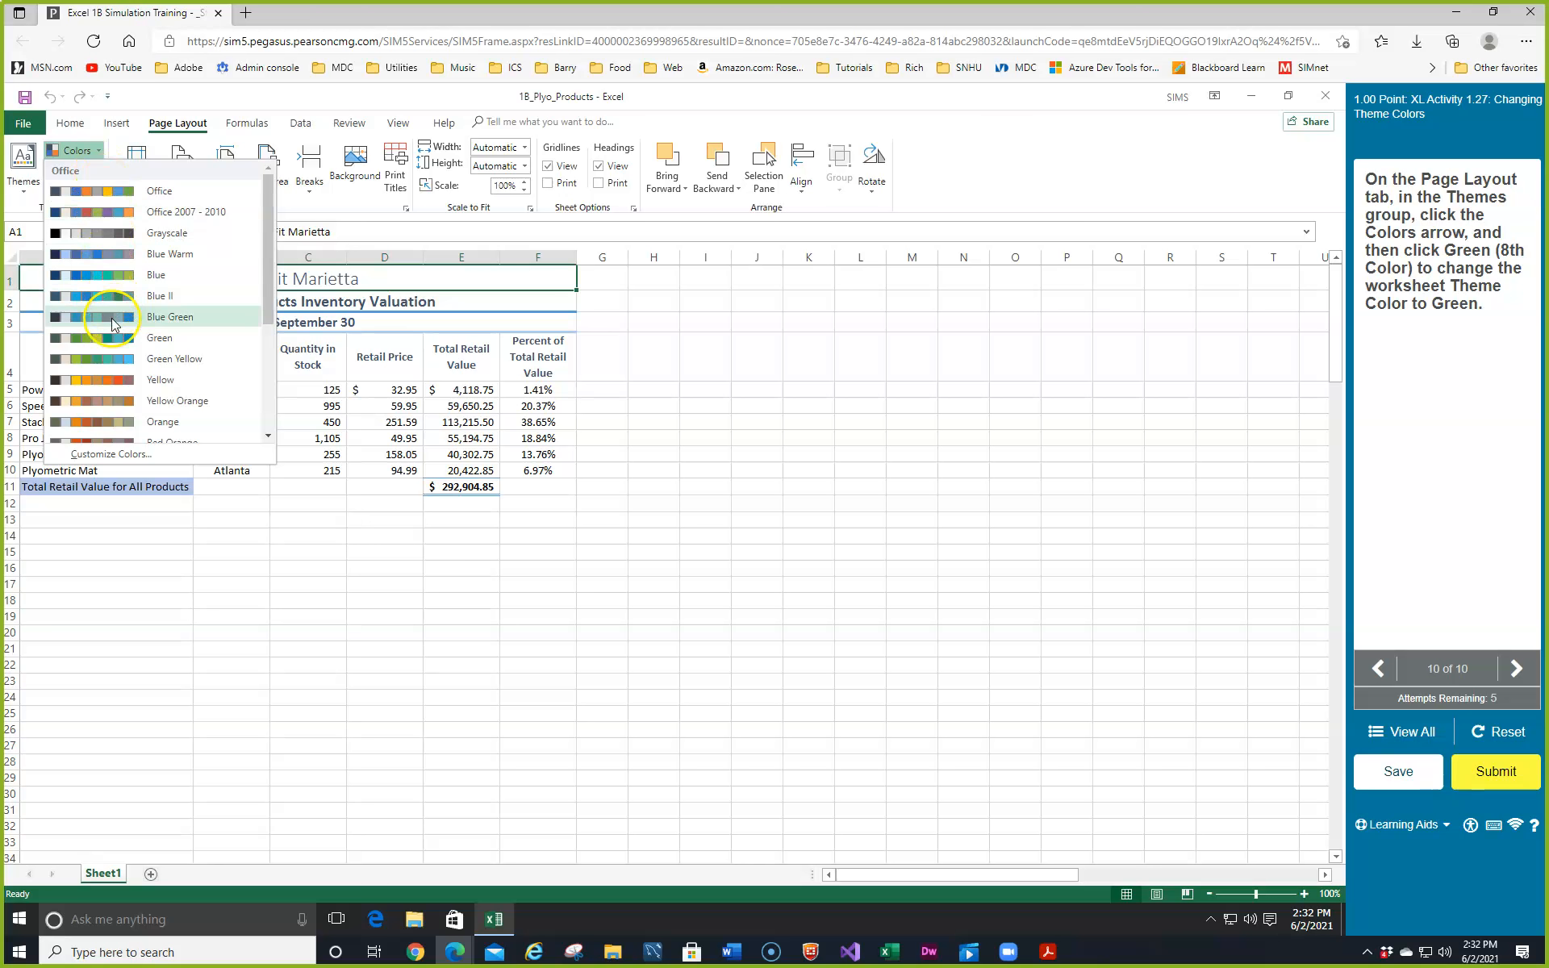
{"action": "left_click", "coordinate": [110, 337]}
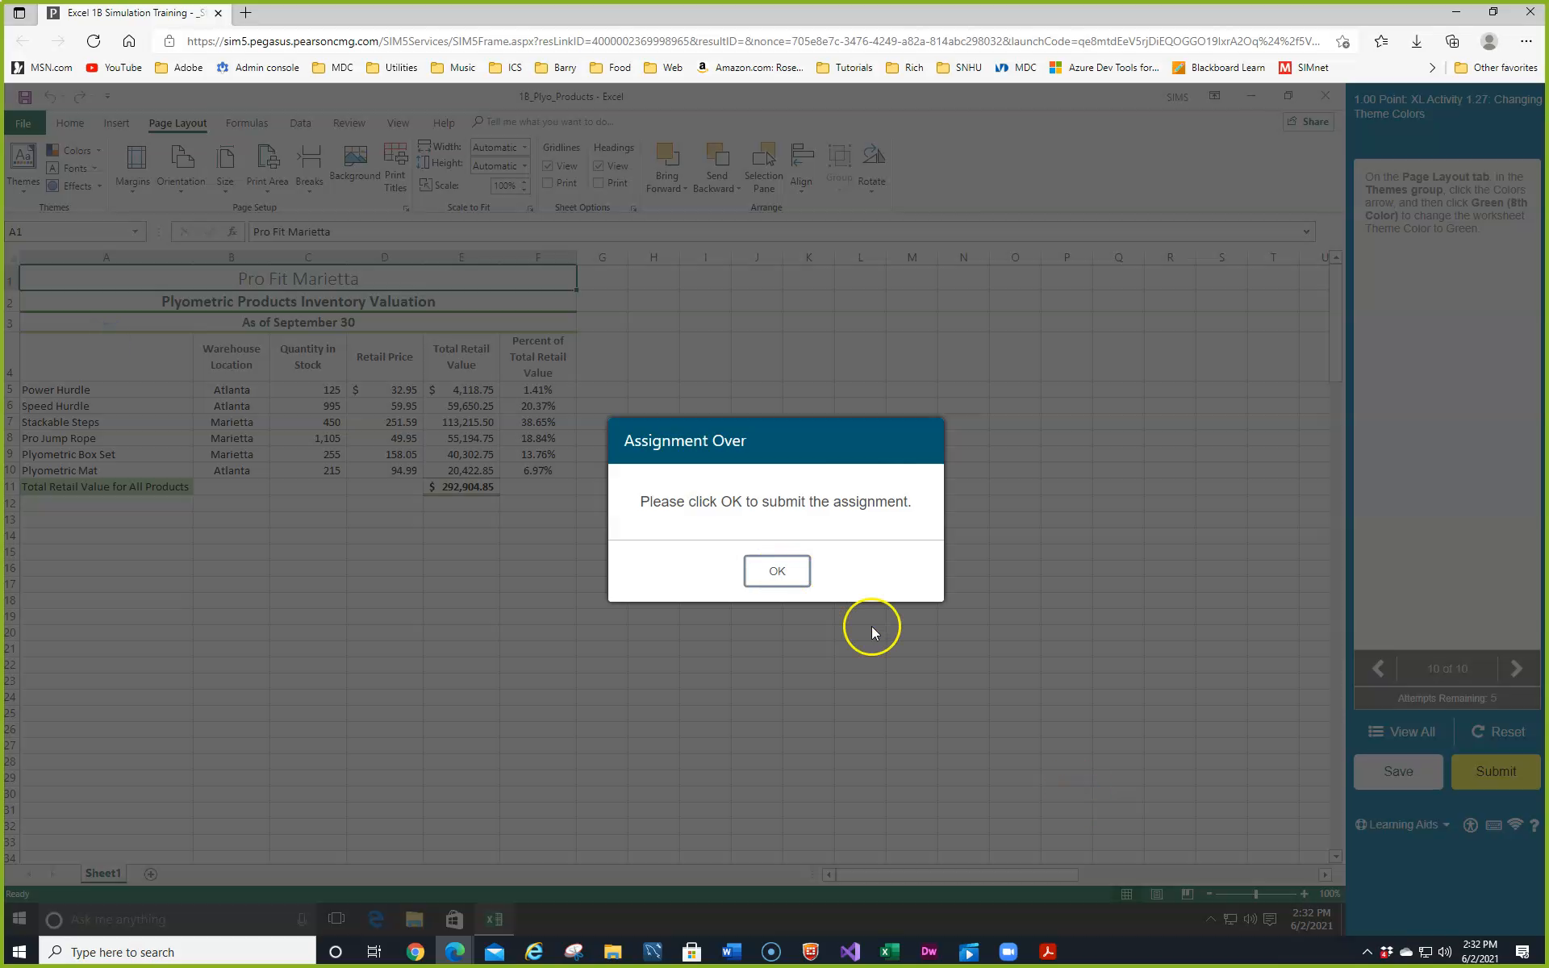
{"action": "left_click", "coordinate": [783, 572]}
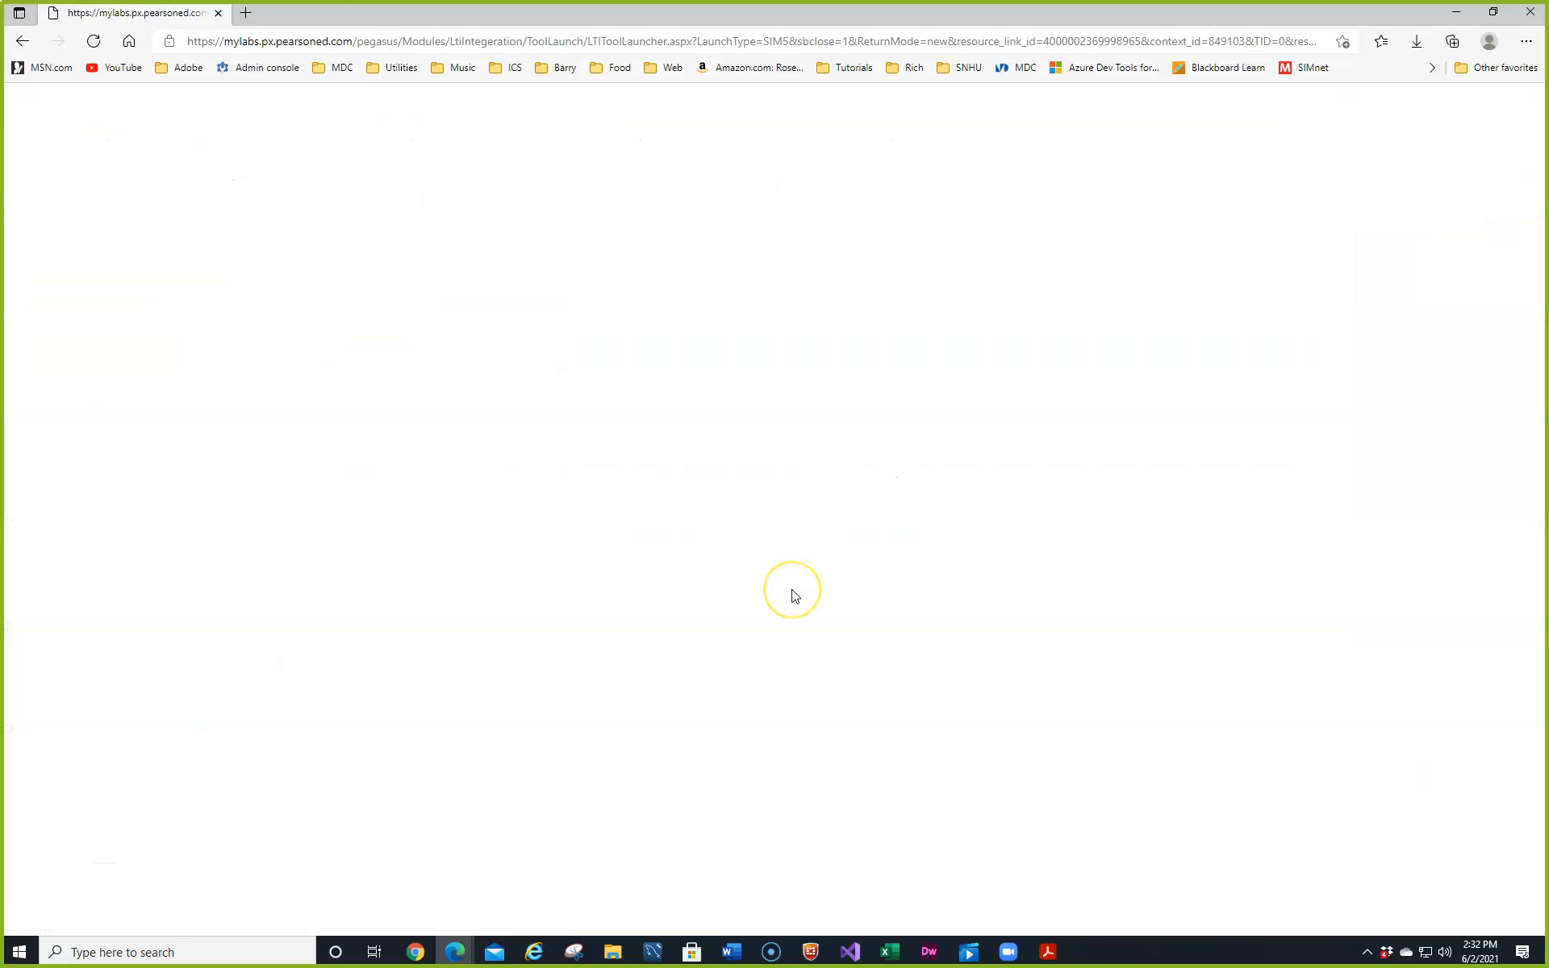